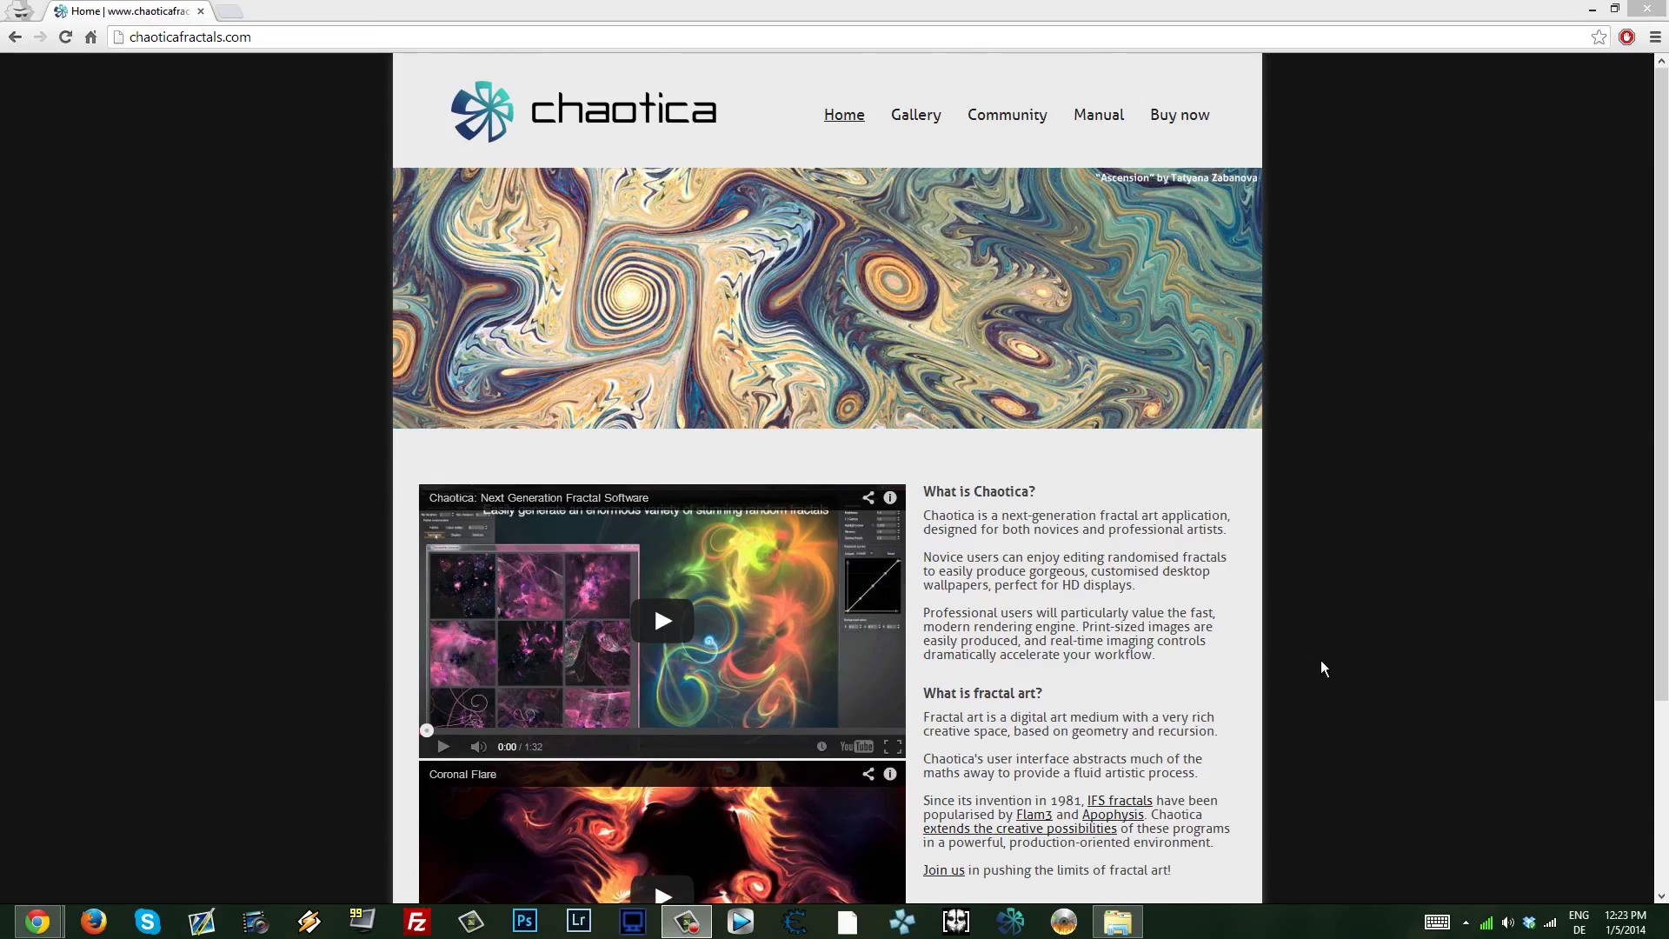
- Look over the Chaotica home page, including its introduction text and free download links
{"action": "scroll", "coordinate": [1158, 613], "scroll_direction": "down", "scroll_amount": 3}
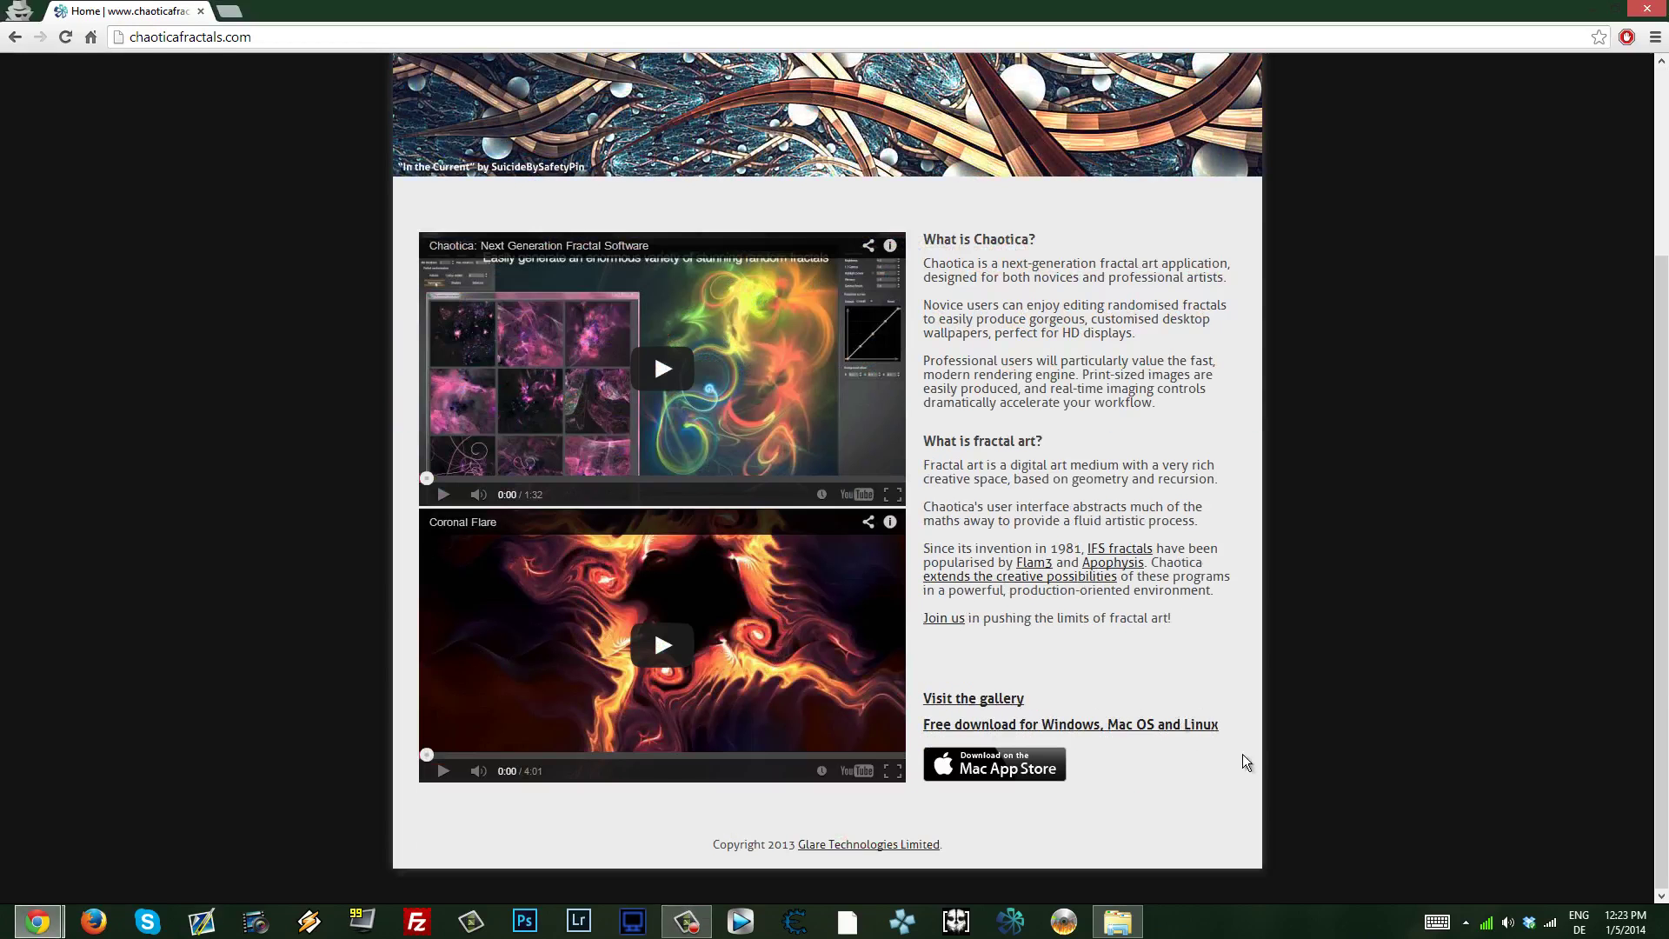
{"action": "scroll", "coordinate": [1174, 728], "scroll_direction": "up", "scroll_amount": 2}
{"action": "scroll", "coordinate": [1165, 719], "scroll_direction": "up", "scroll_amount": 1}
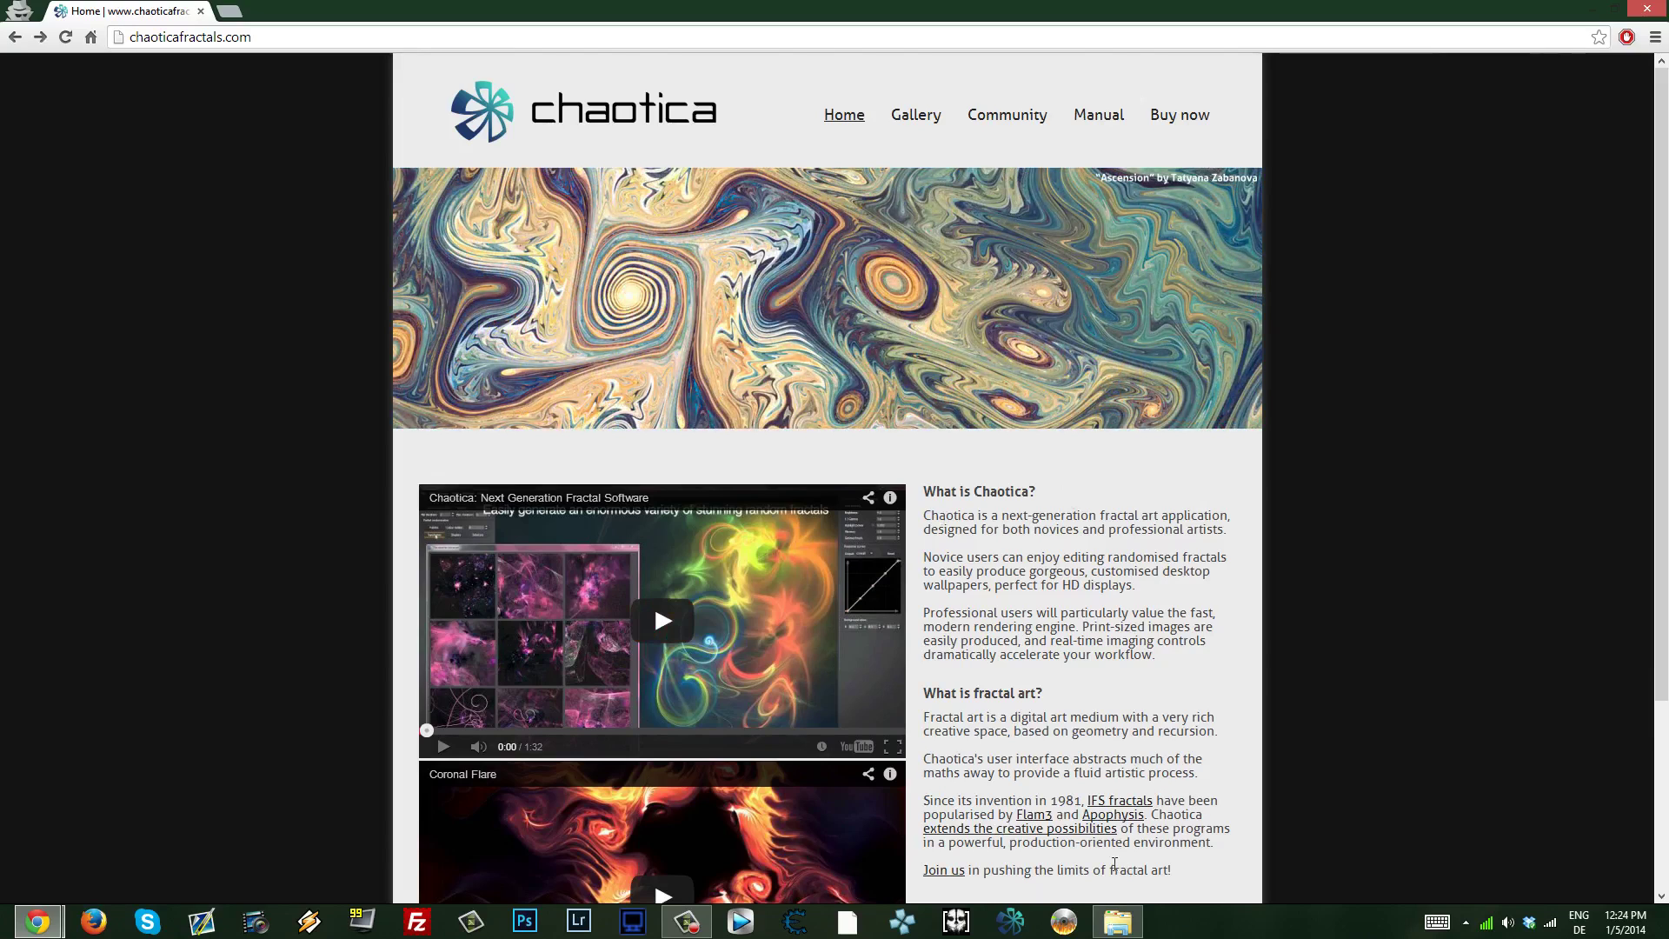
- Open the Fractals folder in File Explorer and delete the Test Image and Test Iamge 2 files
{"action": "left_click", "coordinate": [1117, 921]}
{"action": "left_click", "coordinate": [463, 253]}
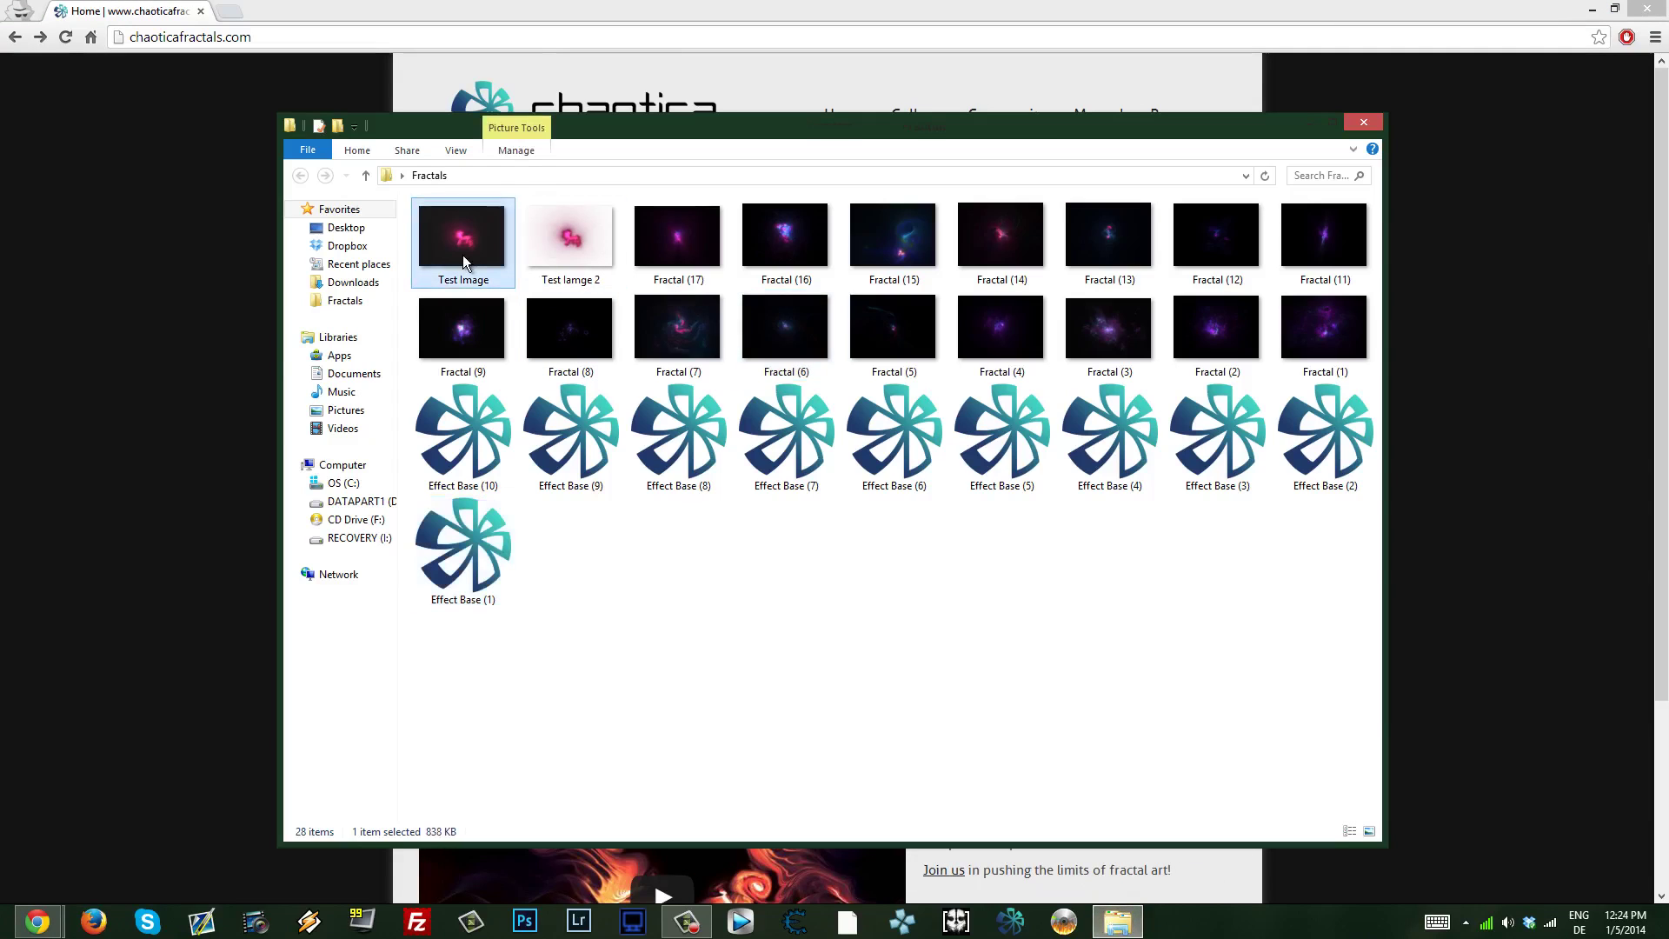
{"action": "key", "text": "Delete"}
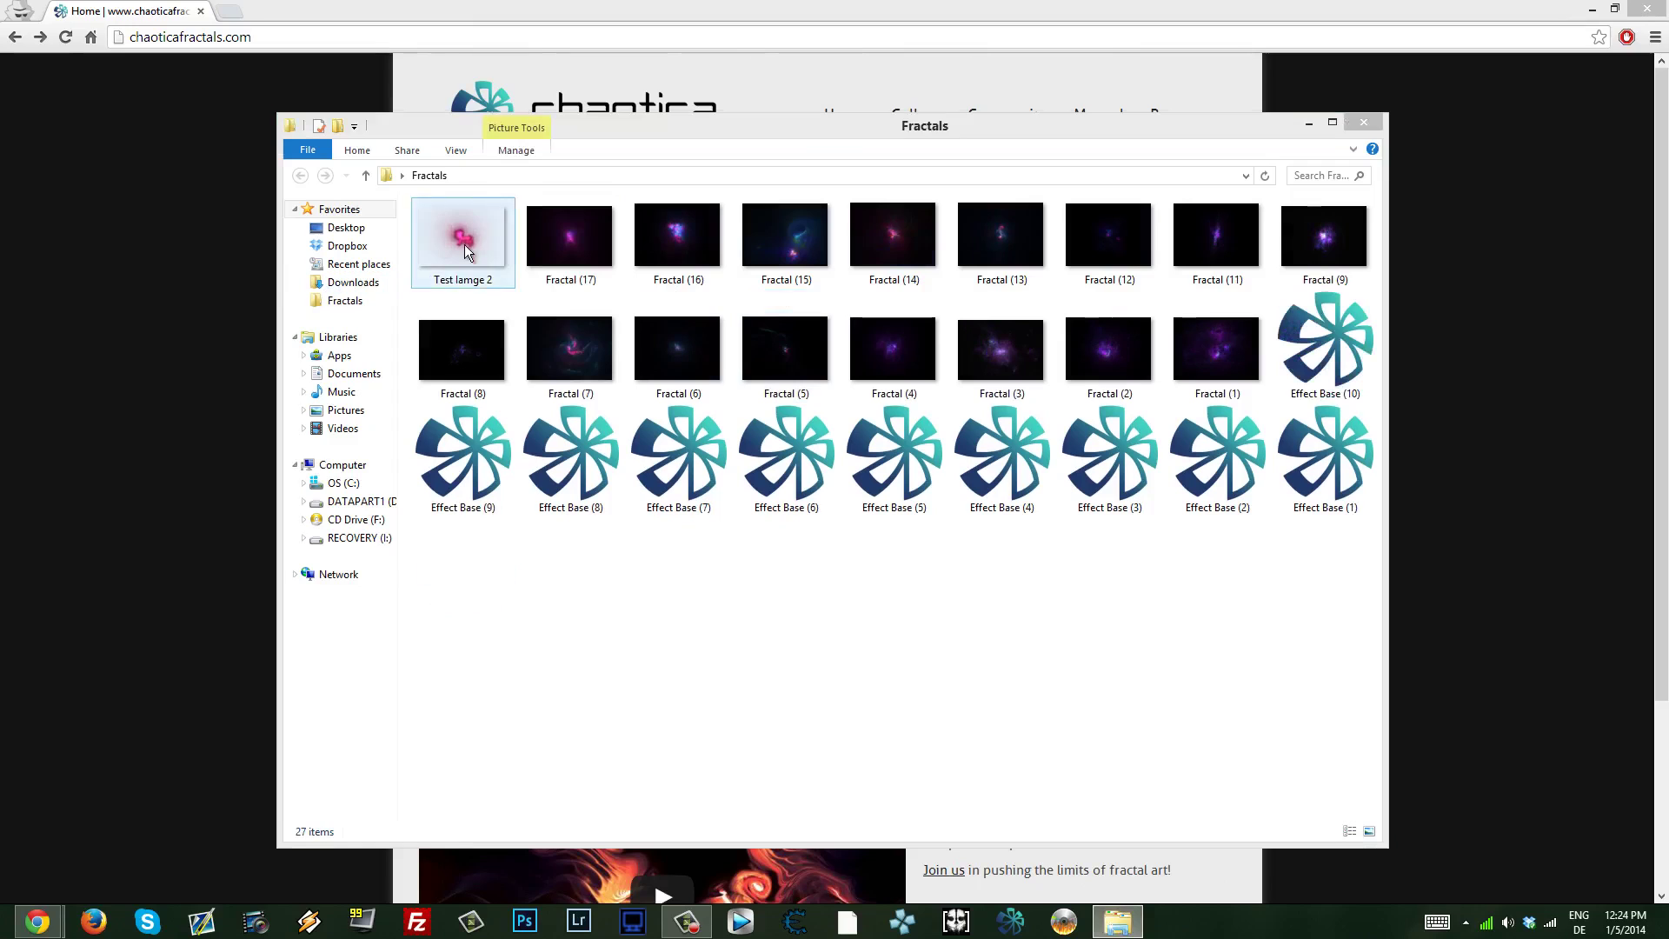
- Open the Fractal (17) image, browse through the rendered fractals in the folder one by one, and close the viewer
{"action": "double_click", "coordinate": [435, 221]}
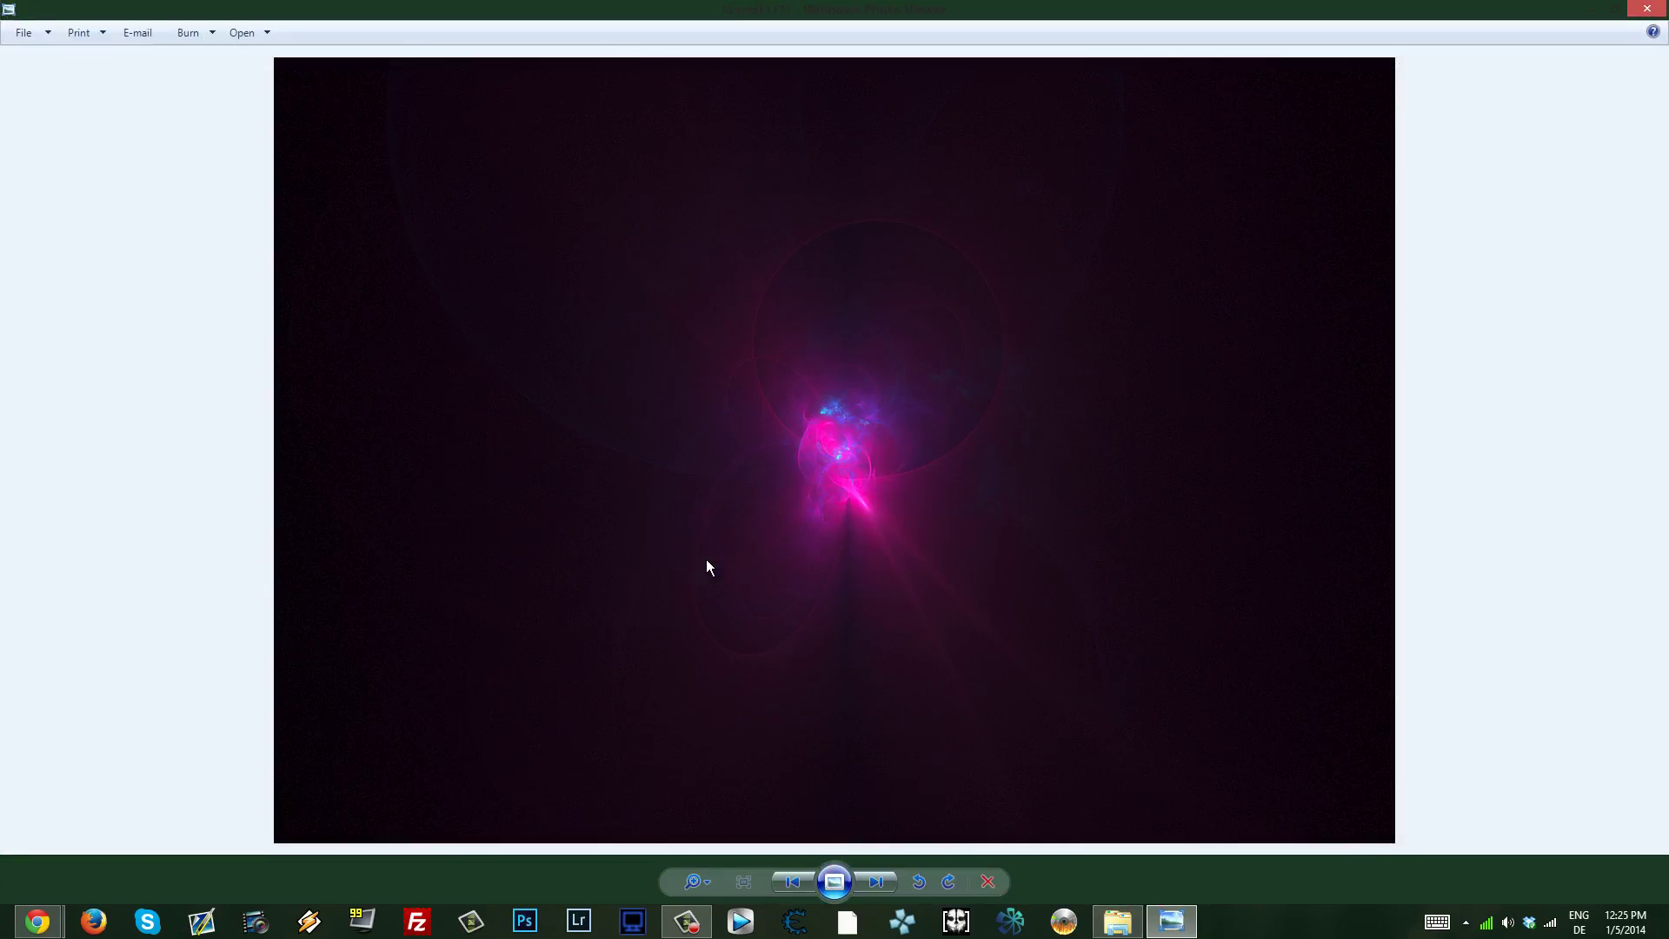
{"action": "key", "text": "Right"}
{"action": "key", "text": "Right"}
{"action": "key", "text": "Right"}
{"action": "key", "text": "Right"}
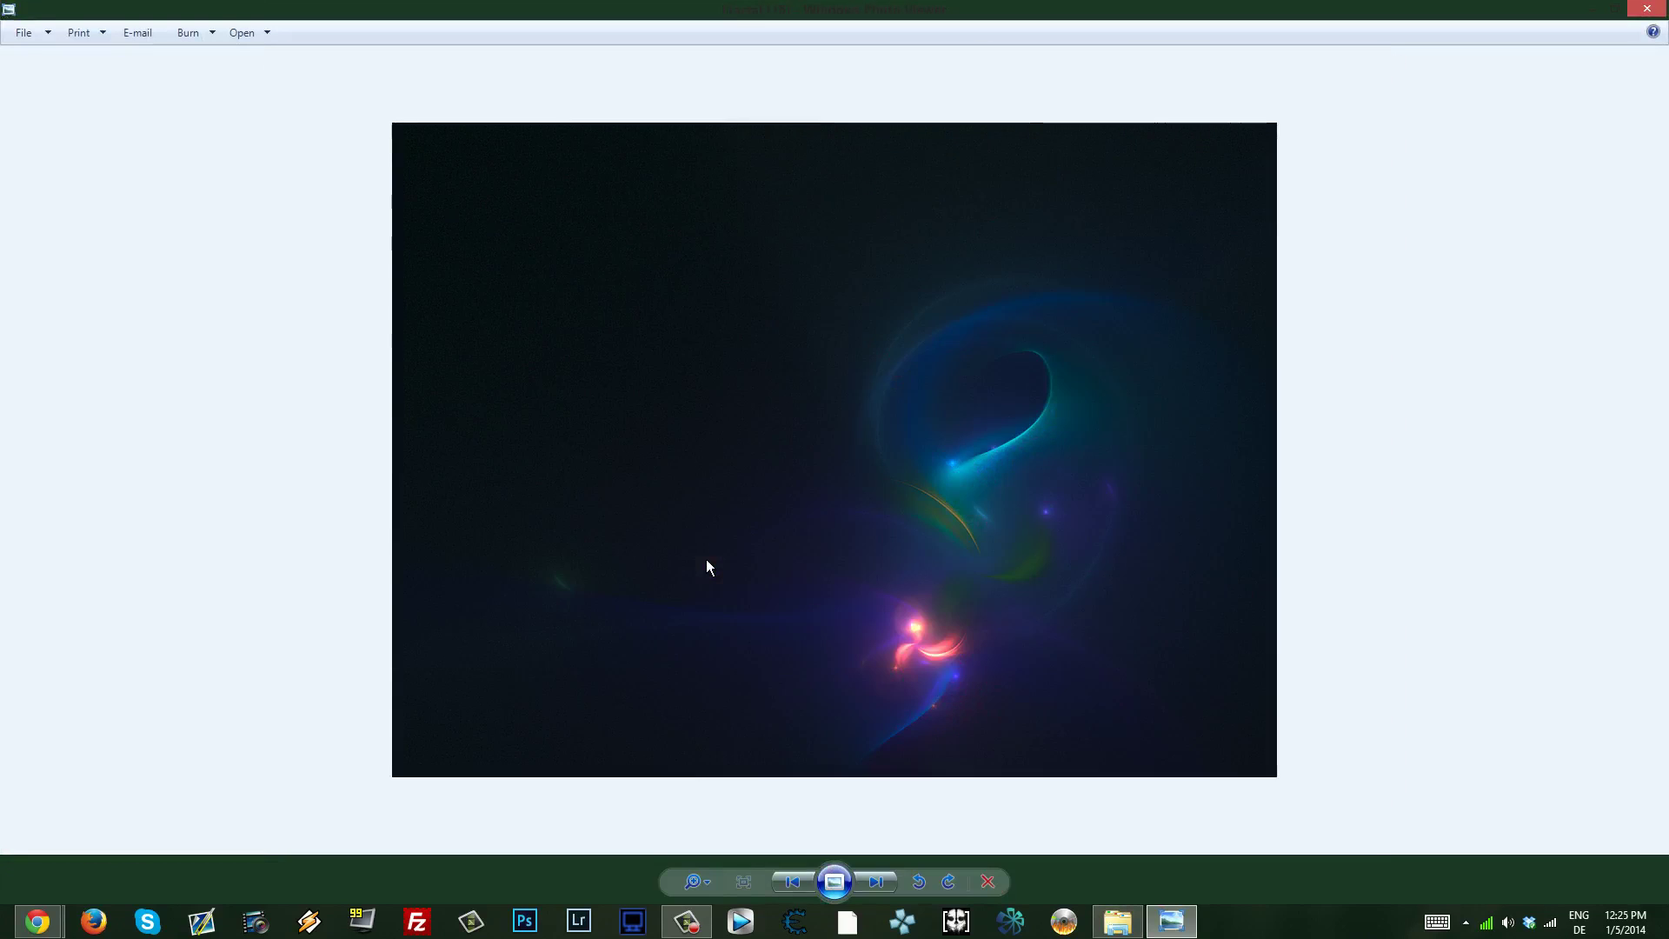
{"action": "key", "text": "Right"}
{"action": "key", "text": "Right"}
{"action": "key", "text": "Right"}
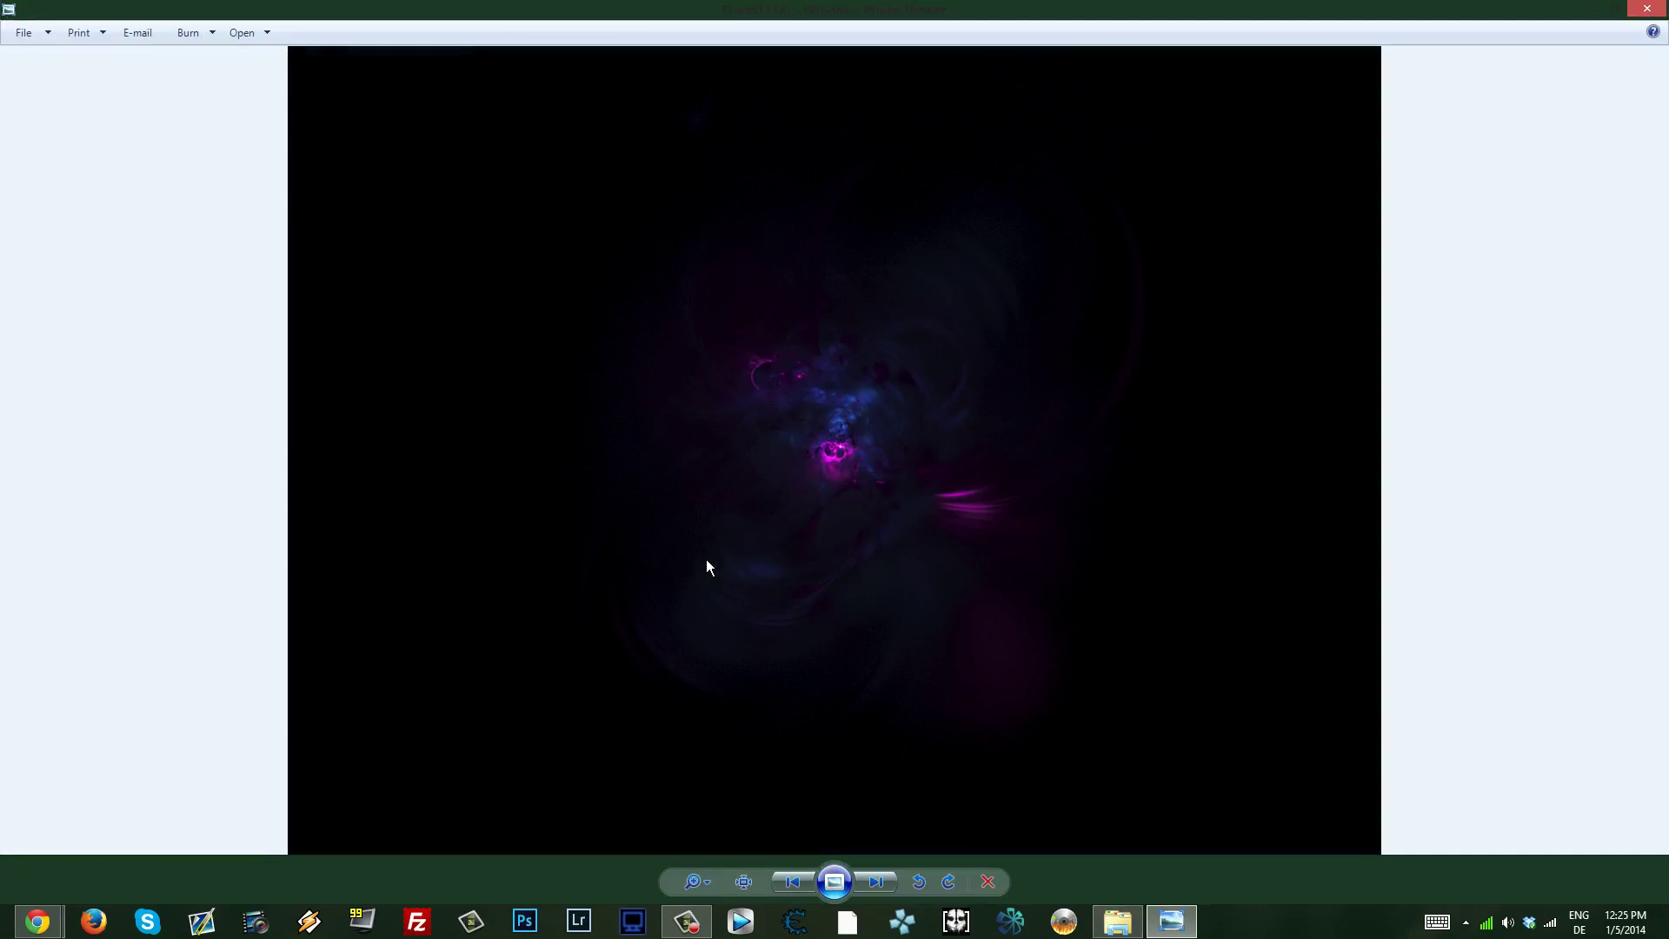
{"action": "key", "text": "Right"}
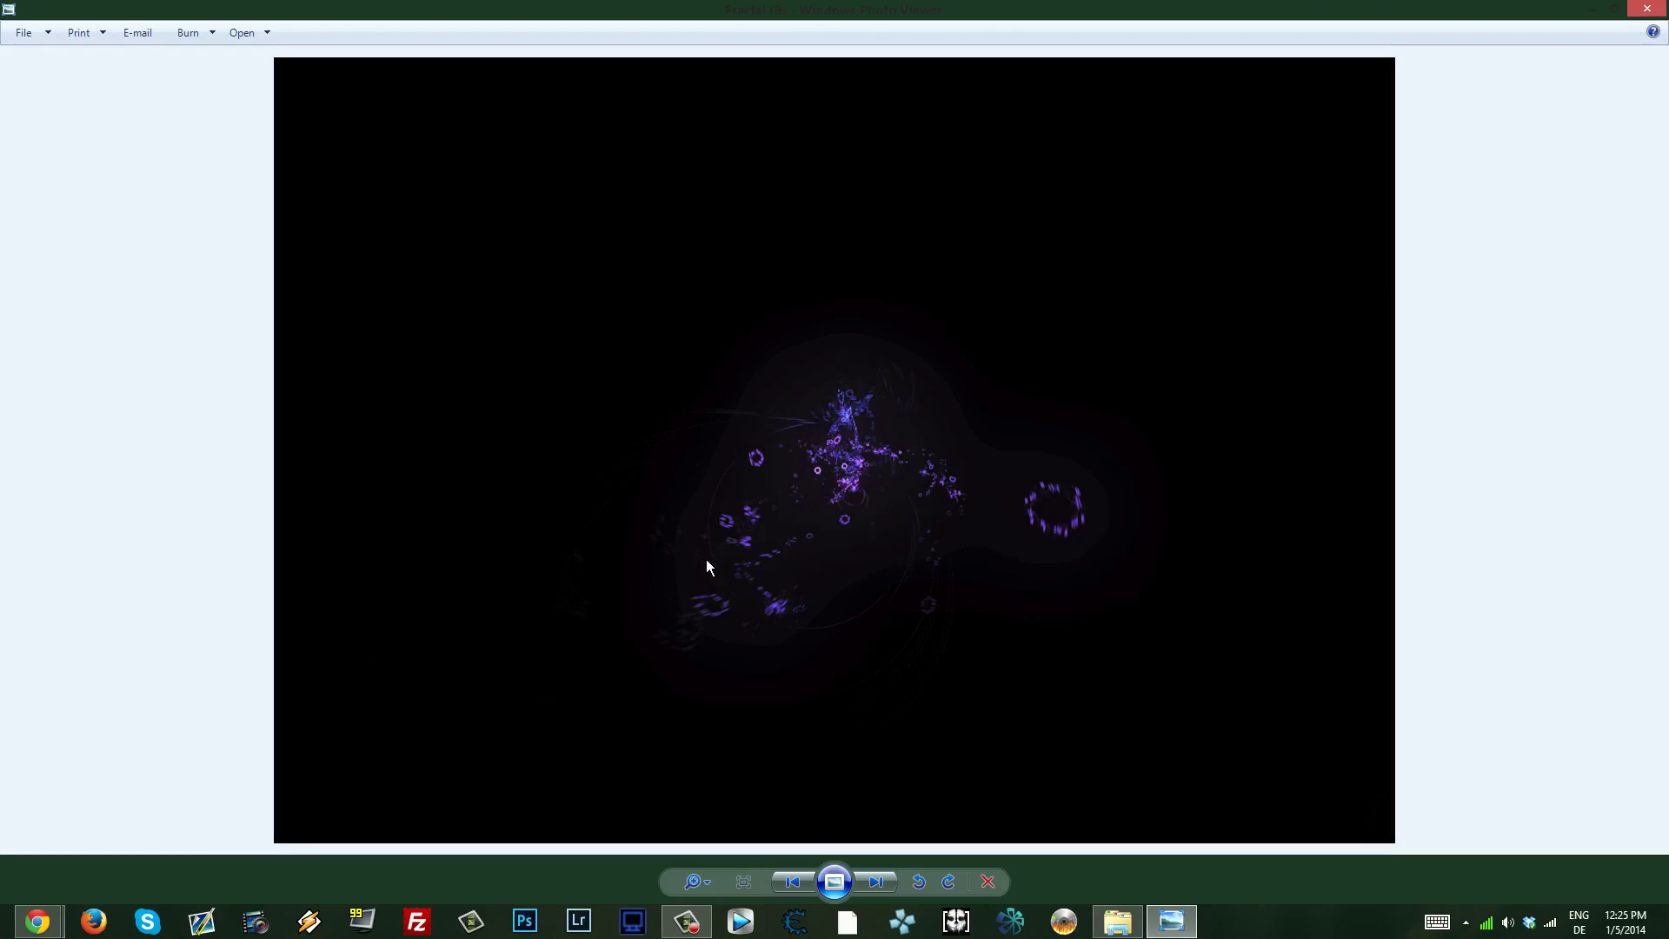
{"action": "key", "text": "Right"}
{"action": "key", "text": "Right"}
{"action": "key", "text": "Right"}
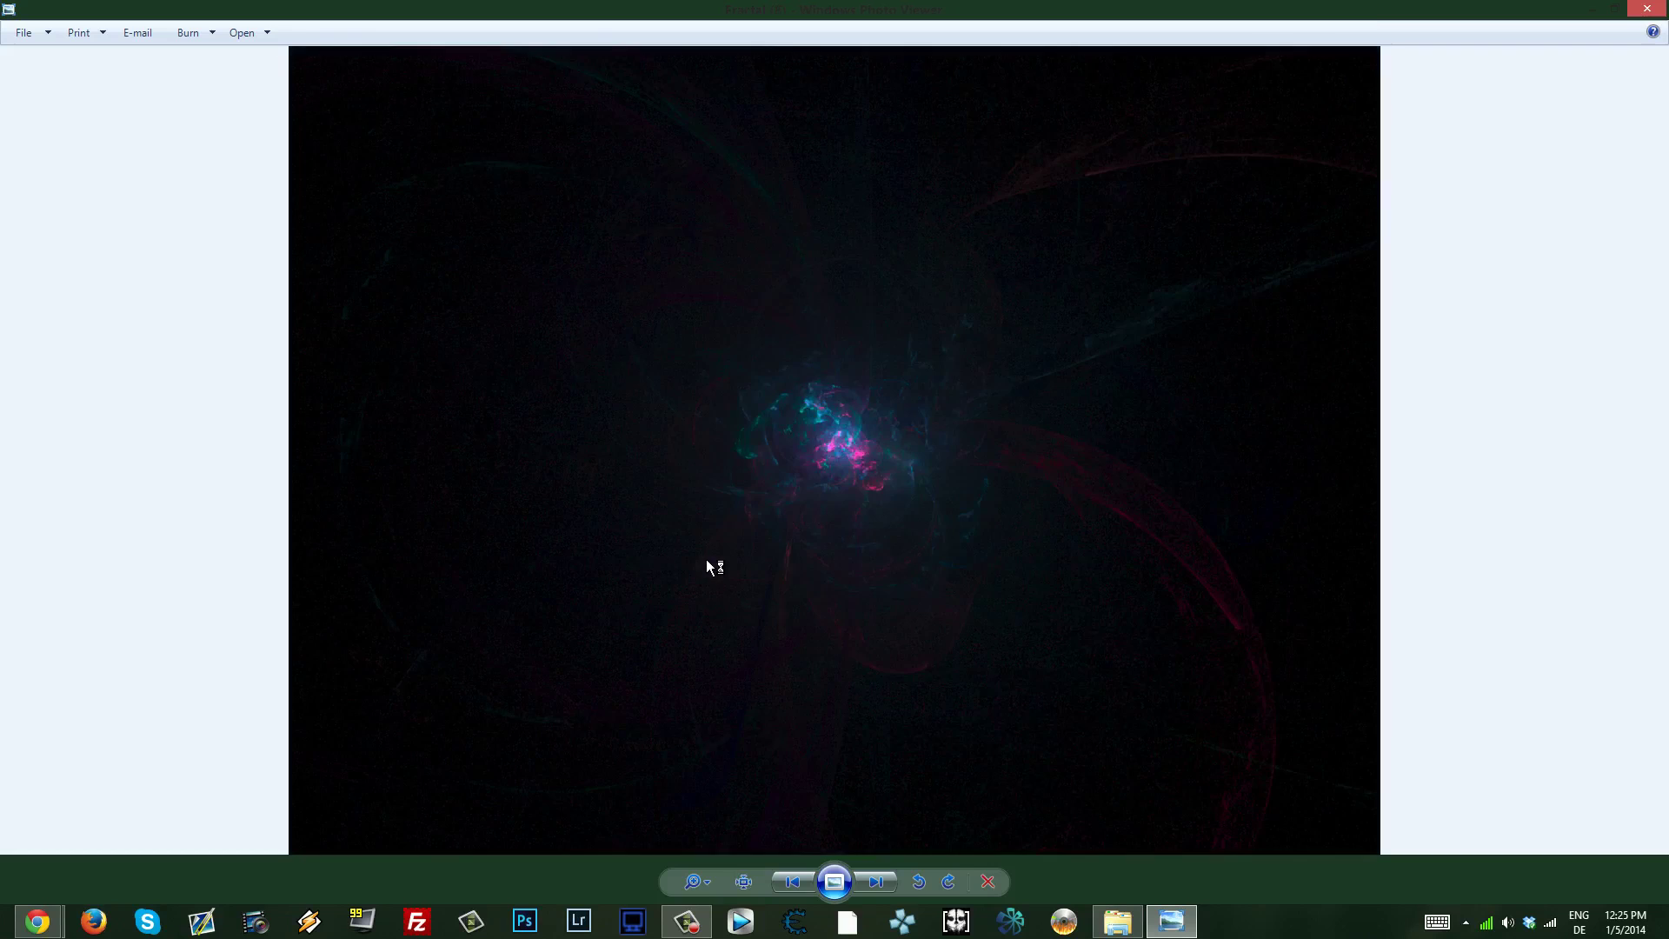
{"action": "key", "text": "Right"}
{"action": "key", "text": "Right"}
{"action": "key", "text": "Right"}
{"action": "key", "text": "Right"}
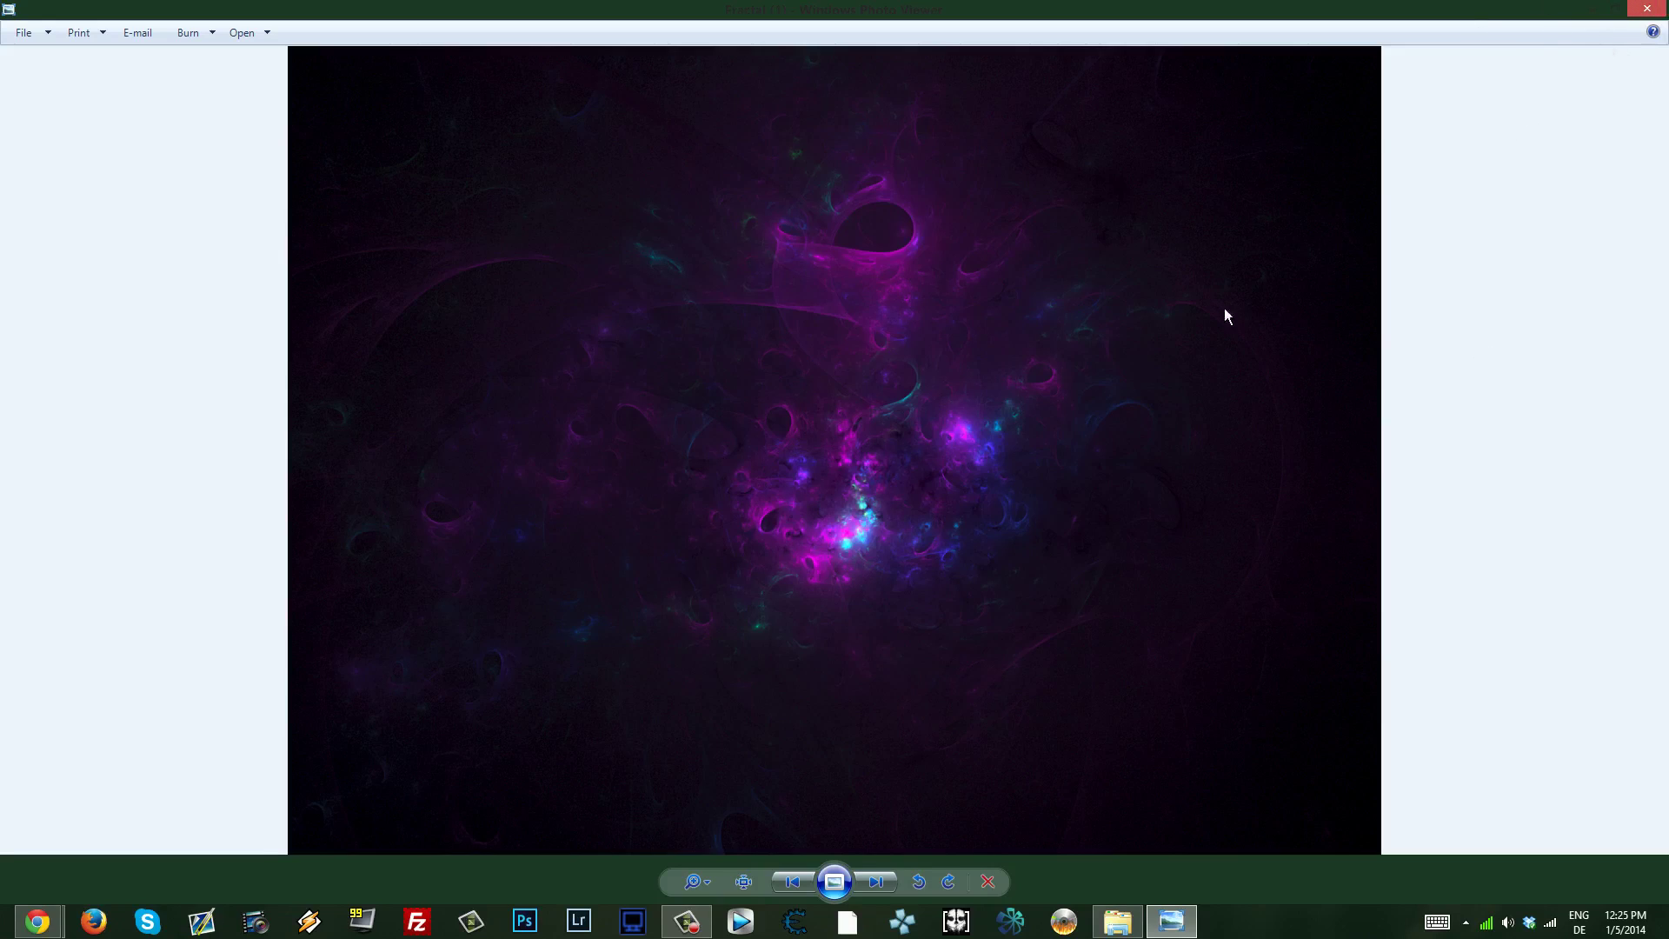
{"action": "left_click", "coordinate": [1657, 7]}
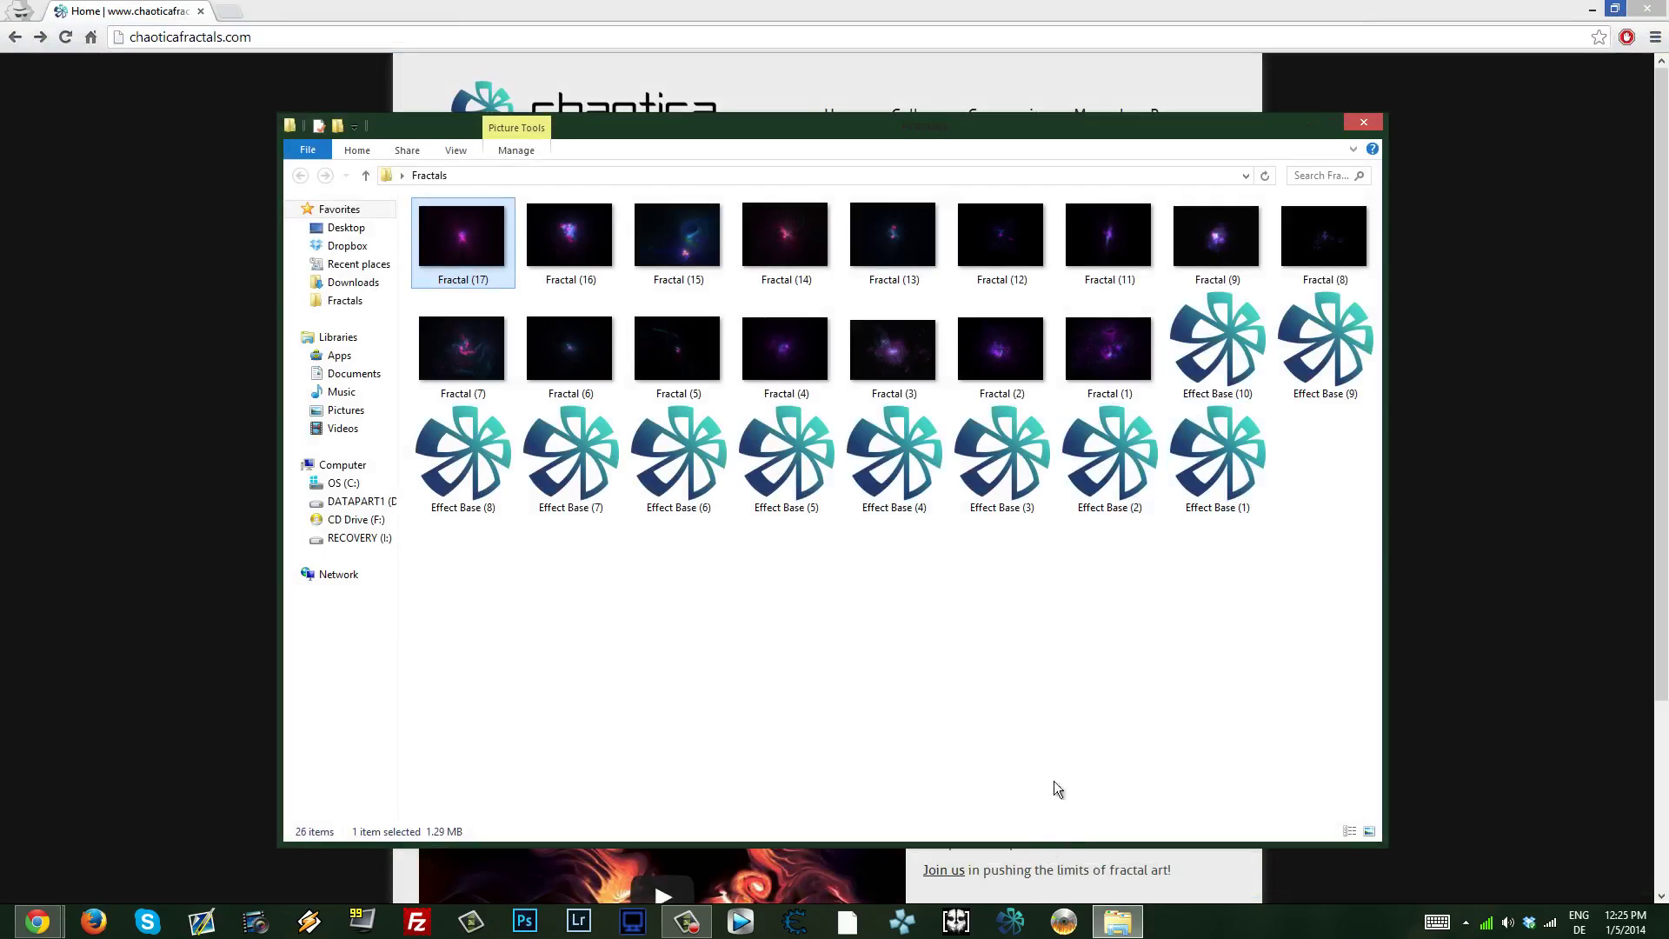
- Switch to Chaotica and generate a new set of 9 random worlds
{"action": "left_click", "coordinate": [1010, 921]}
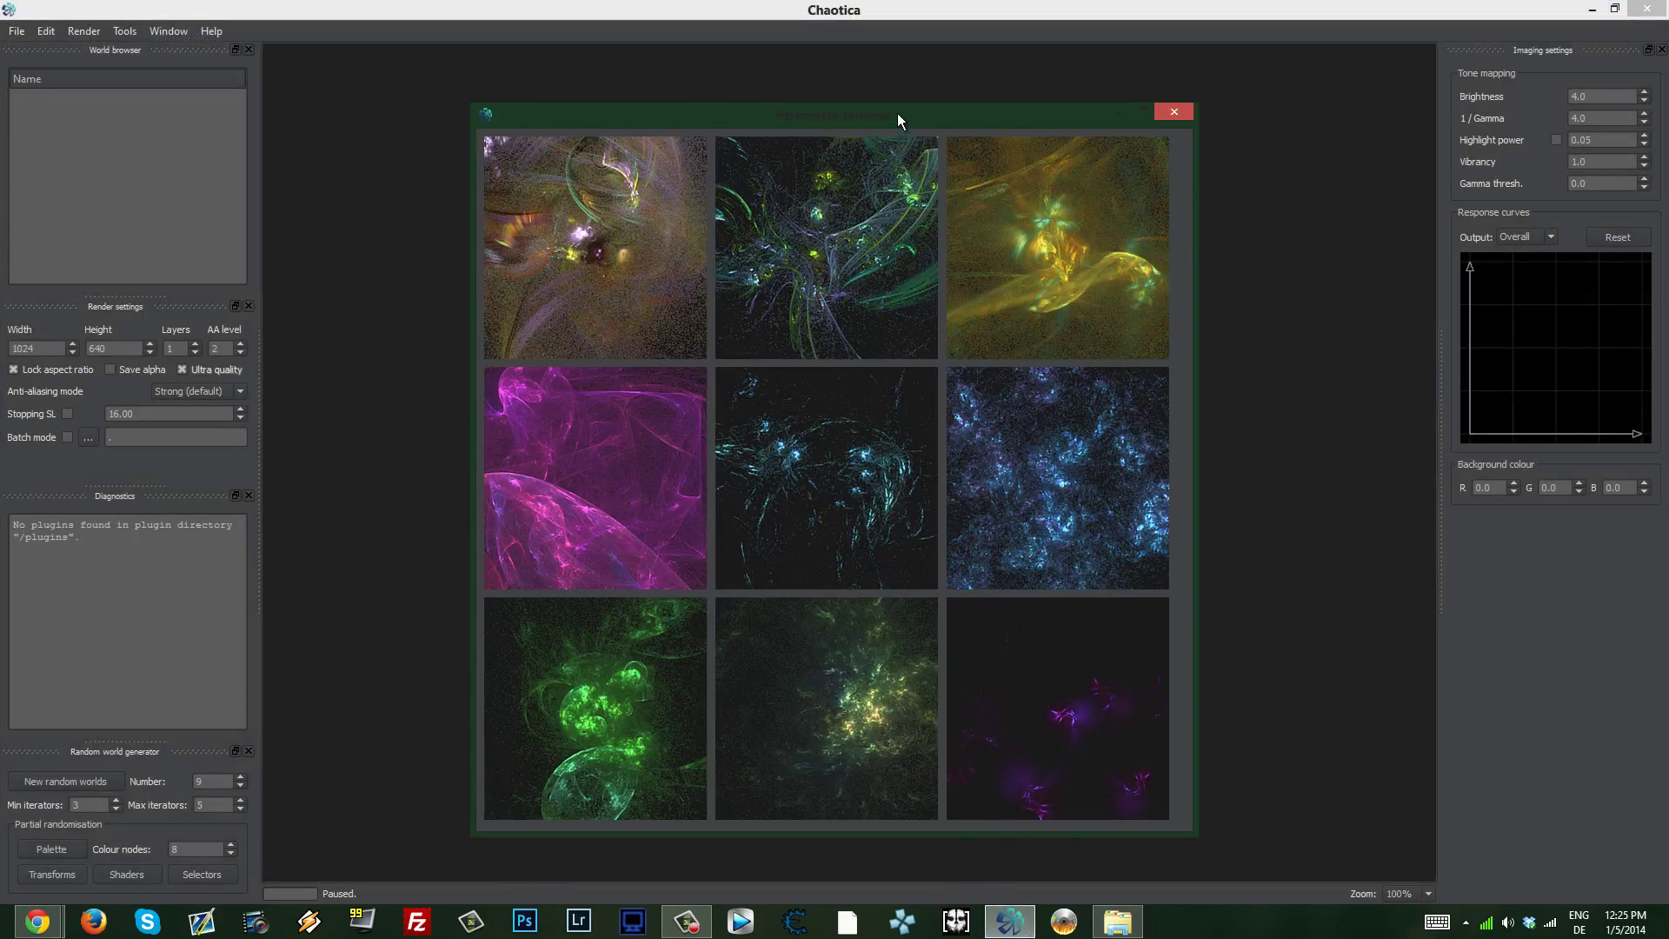
{"action": "left_click", "coordinate": [1615, 10]}
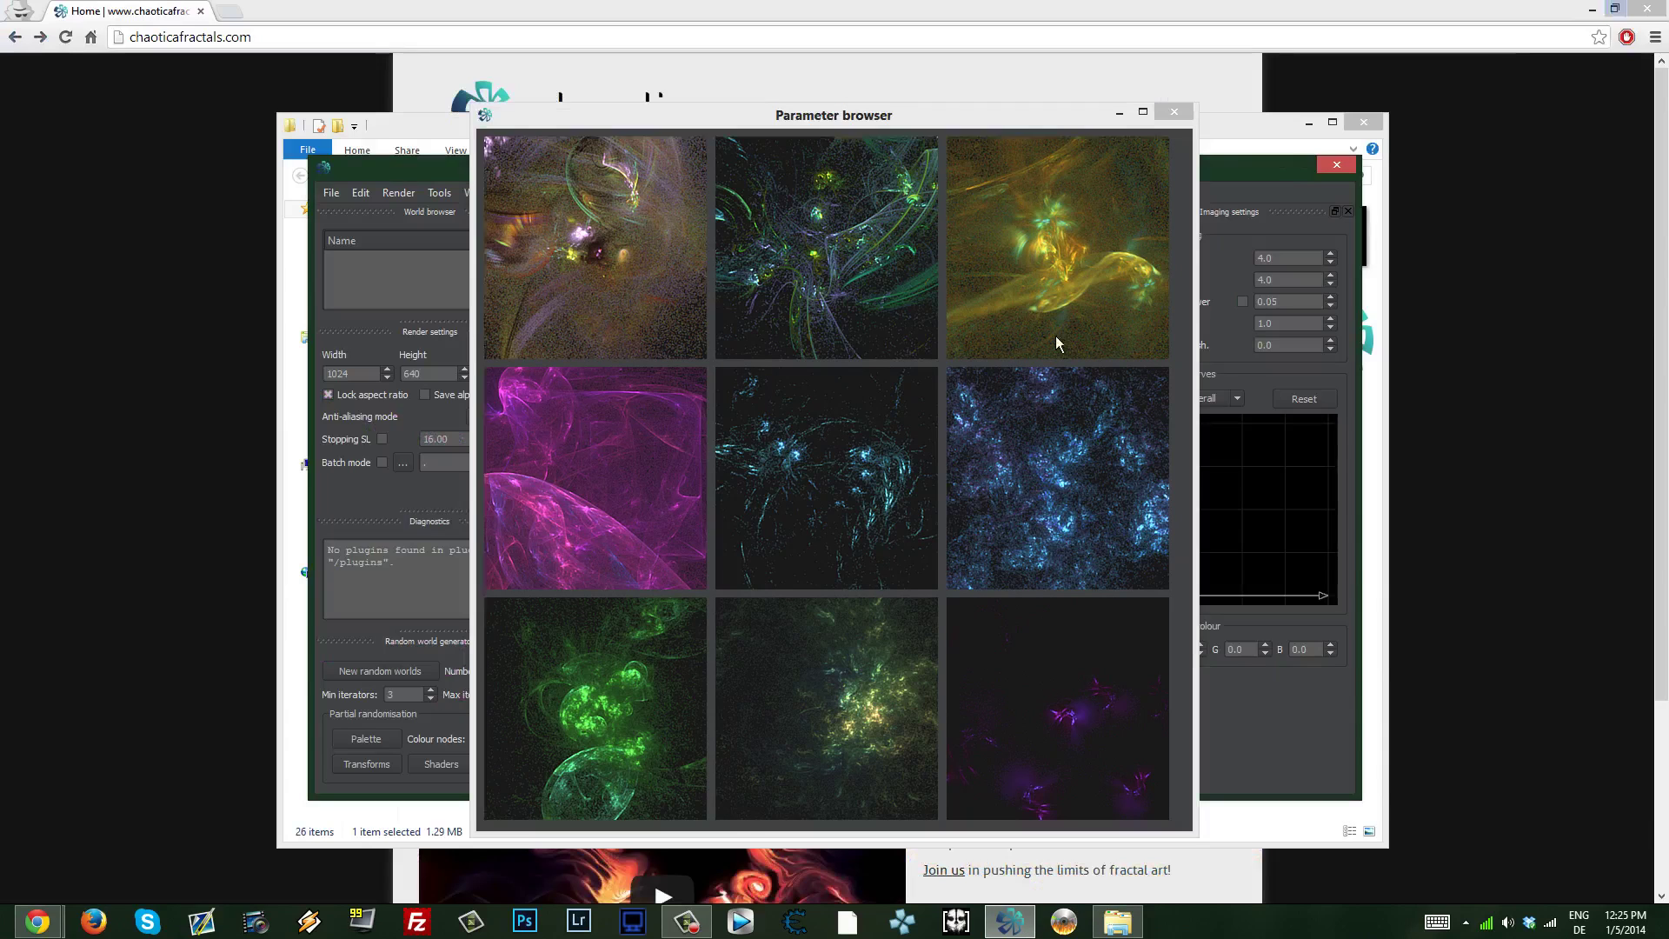
{"action": "left_click", "coordinate": [1308, 165]}
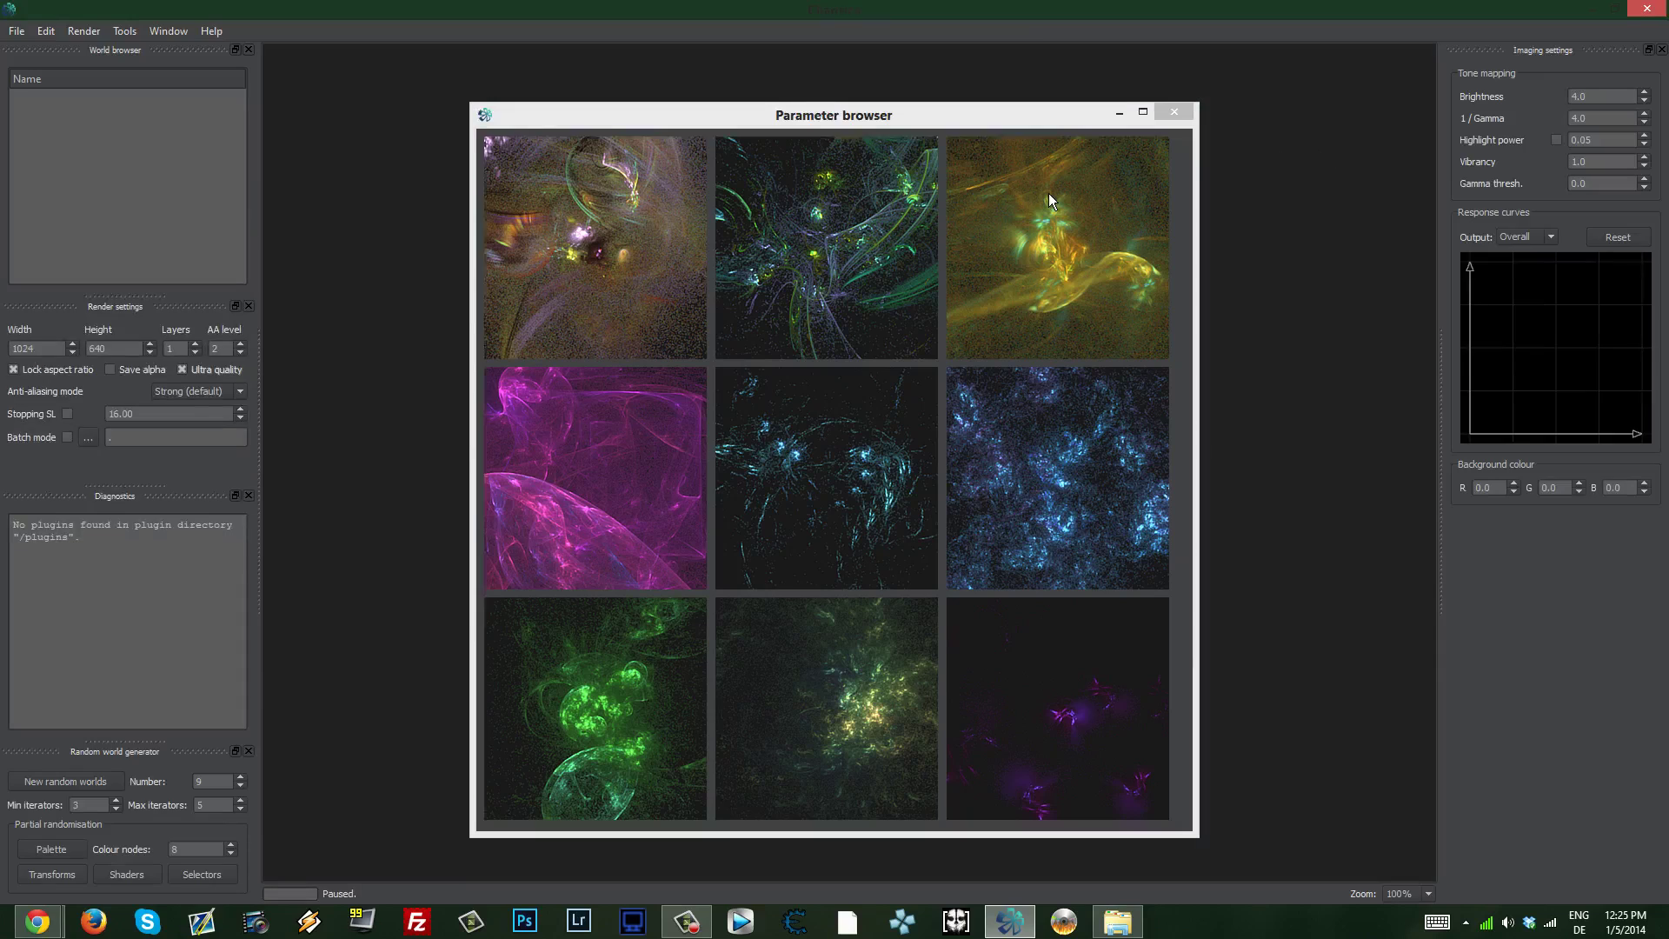
{"action": "left_click", "coordinate": [833, 116]}
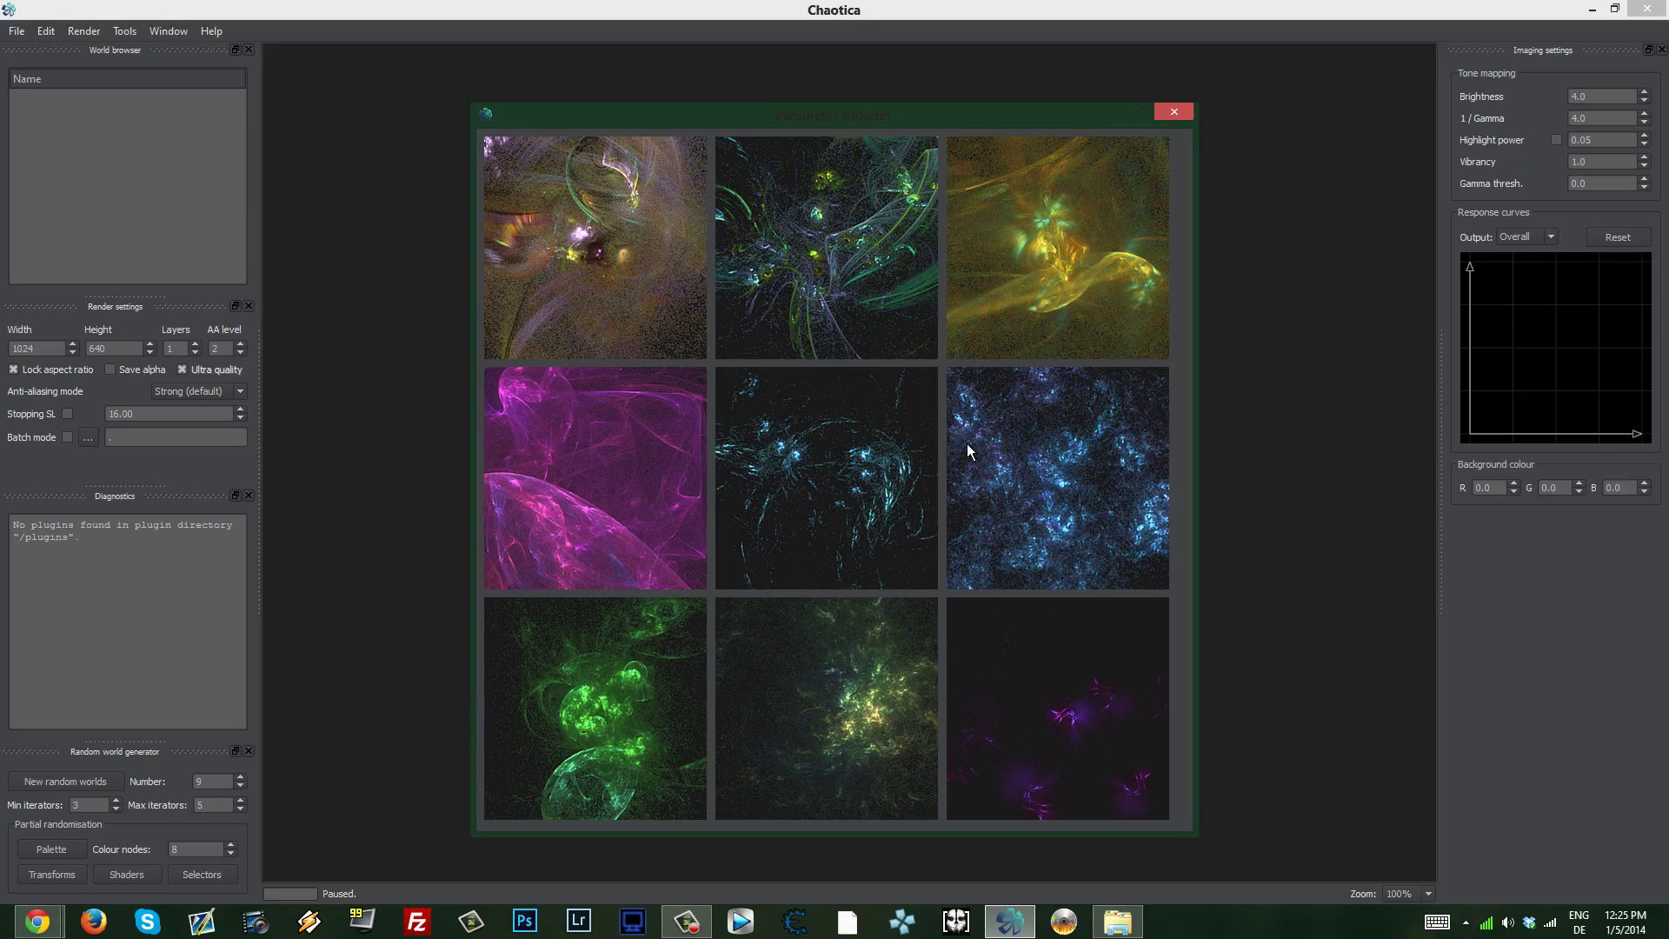
{"action": "left_click", "coordinate": [66, 781]}
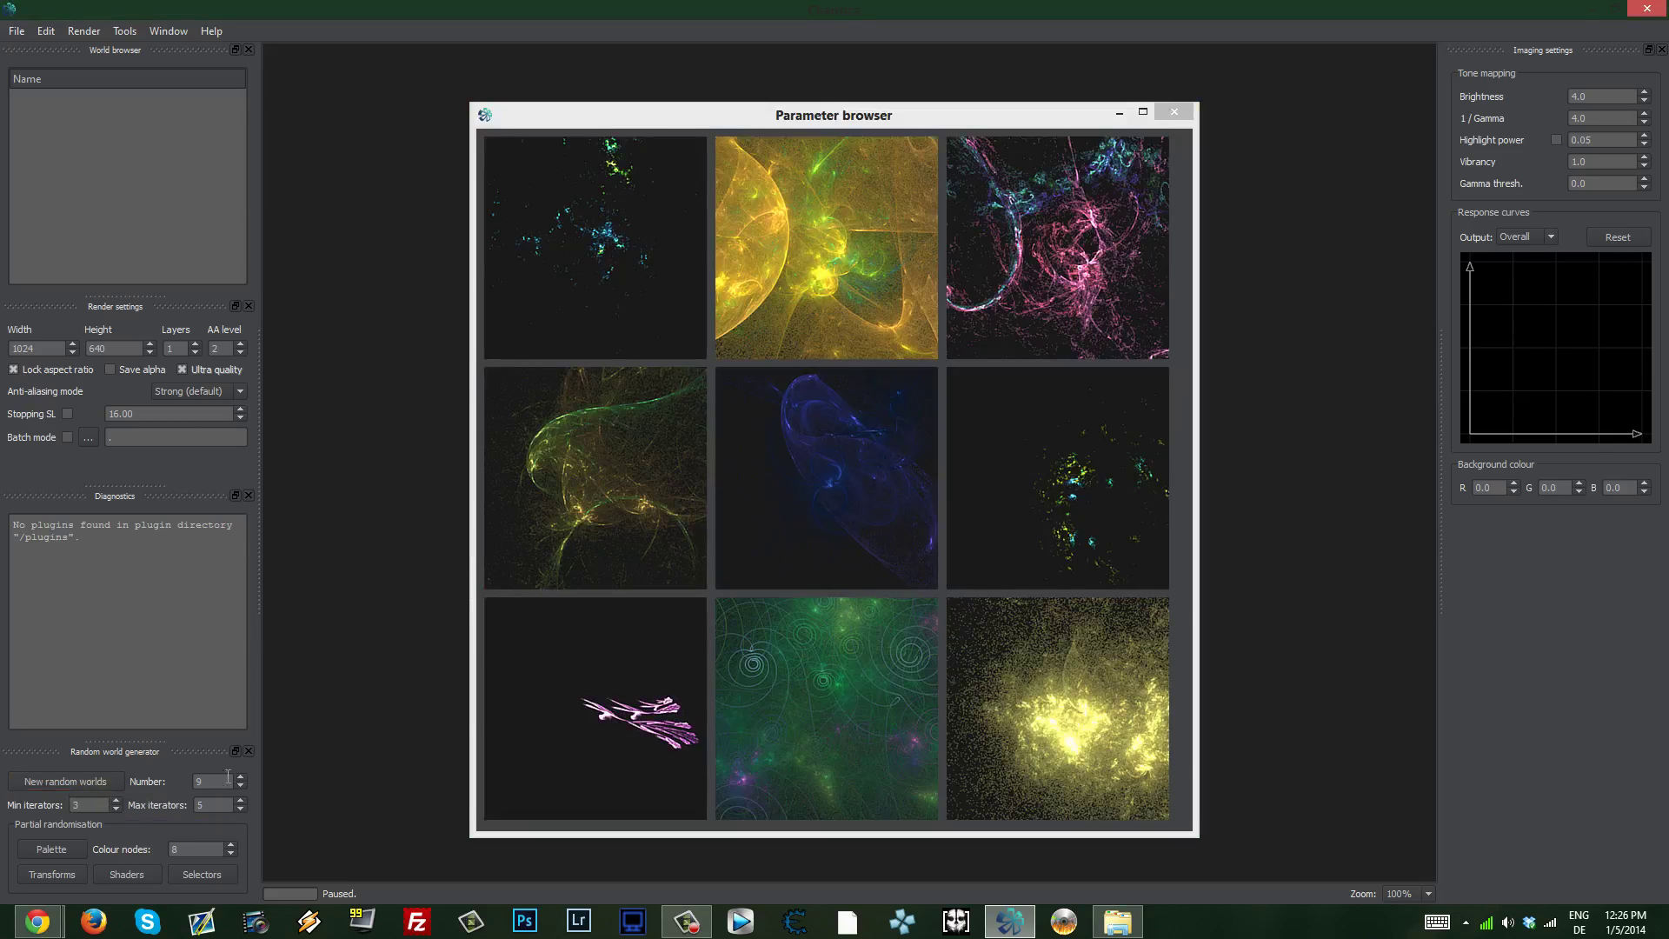
- Set the number of random worlds to 16, generate them and review the resulting thumbnails
{"action": "scroll", "coordinate": [213, 782], "scroll_direction": "up", "scroll_amount": 5}
{"action": "left_click", "coordinate": [66, 780]}
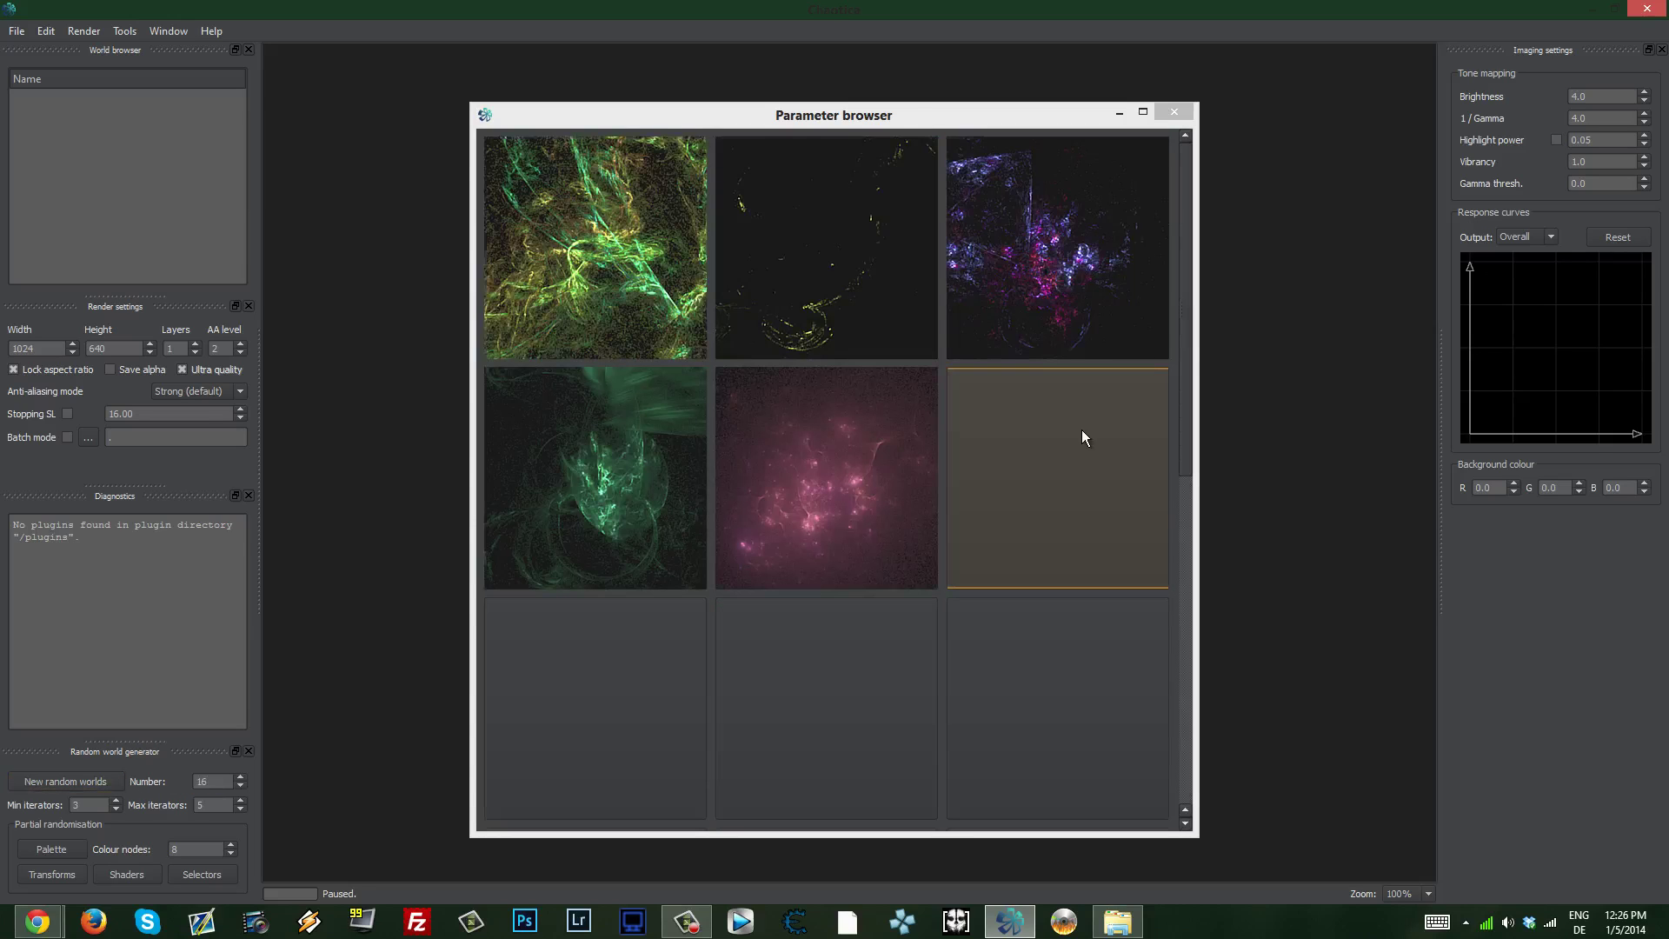
{"action": "scroll", "coordinate": [967, 503], "scroll_direction": "down", "scroll_amount": 2}
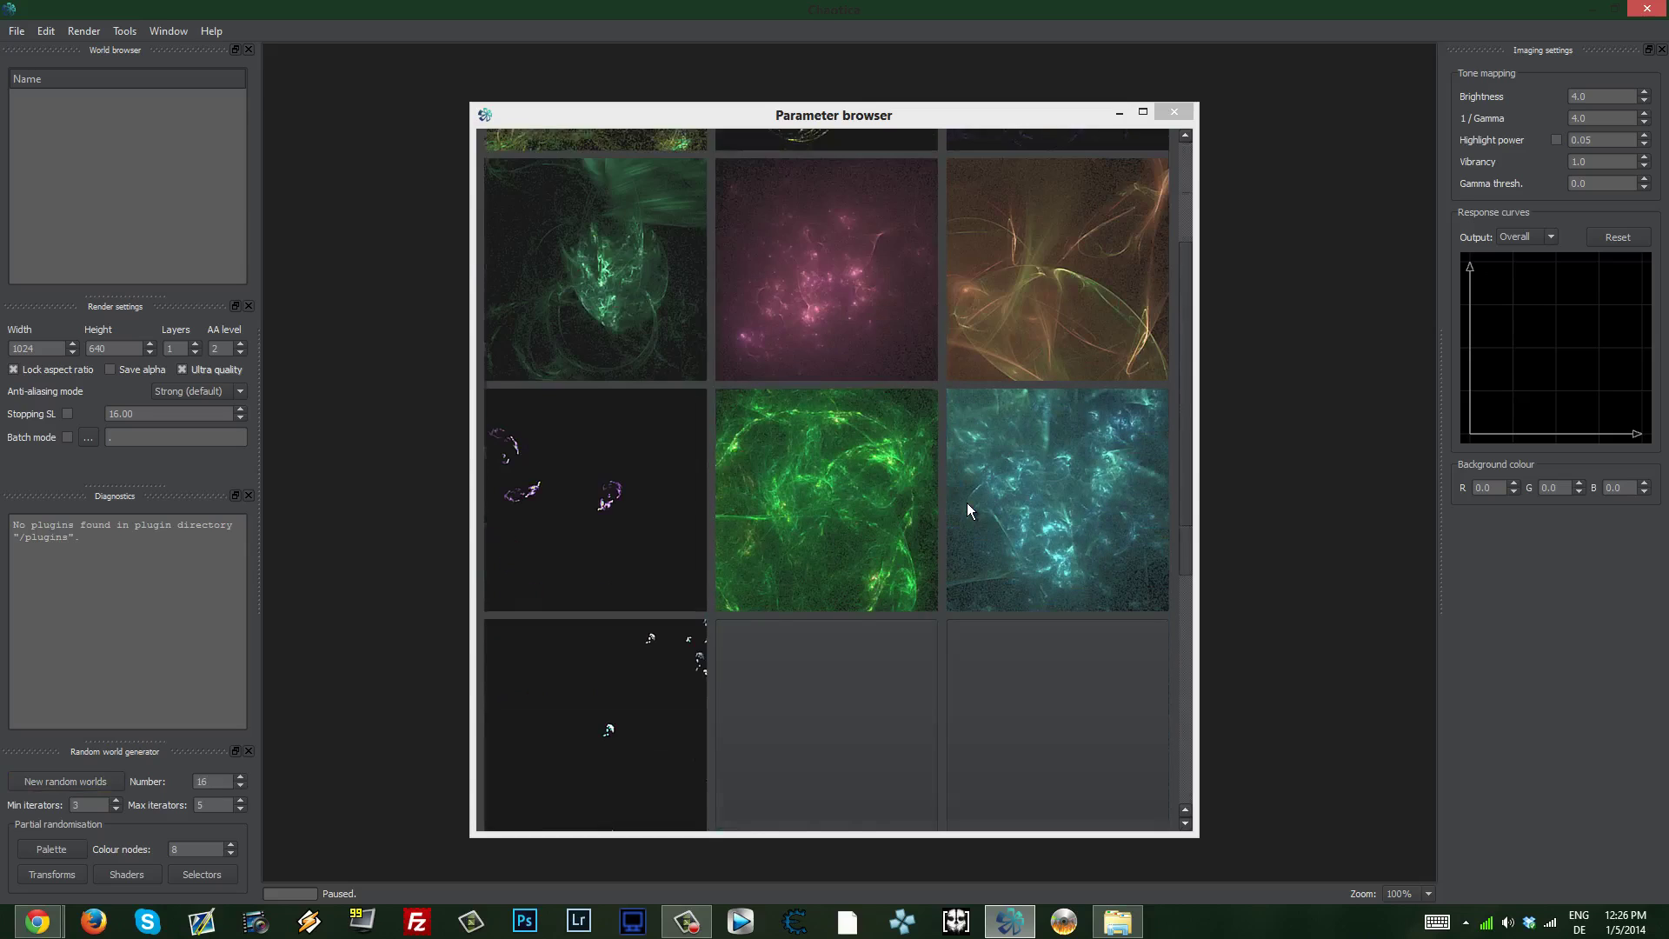
{"action": "scroll", "coordinate": [971, 511], "scroll_direction": "down", "scroll_amount": 5}
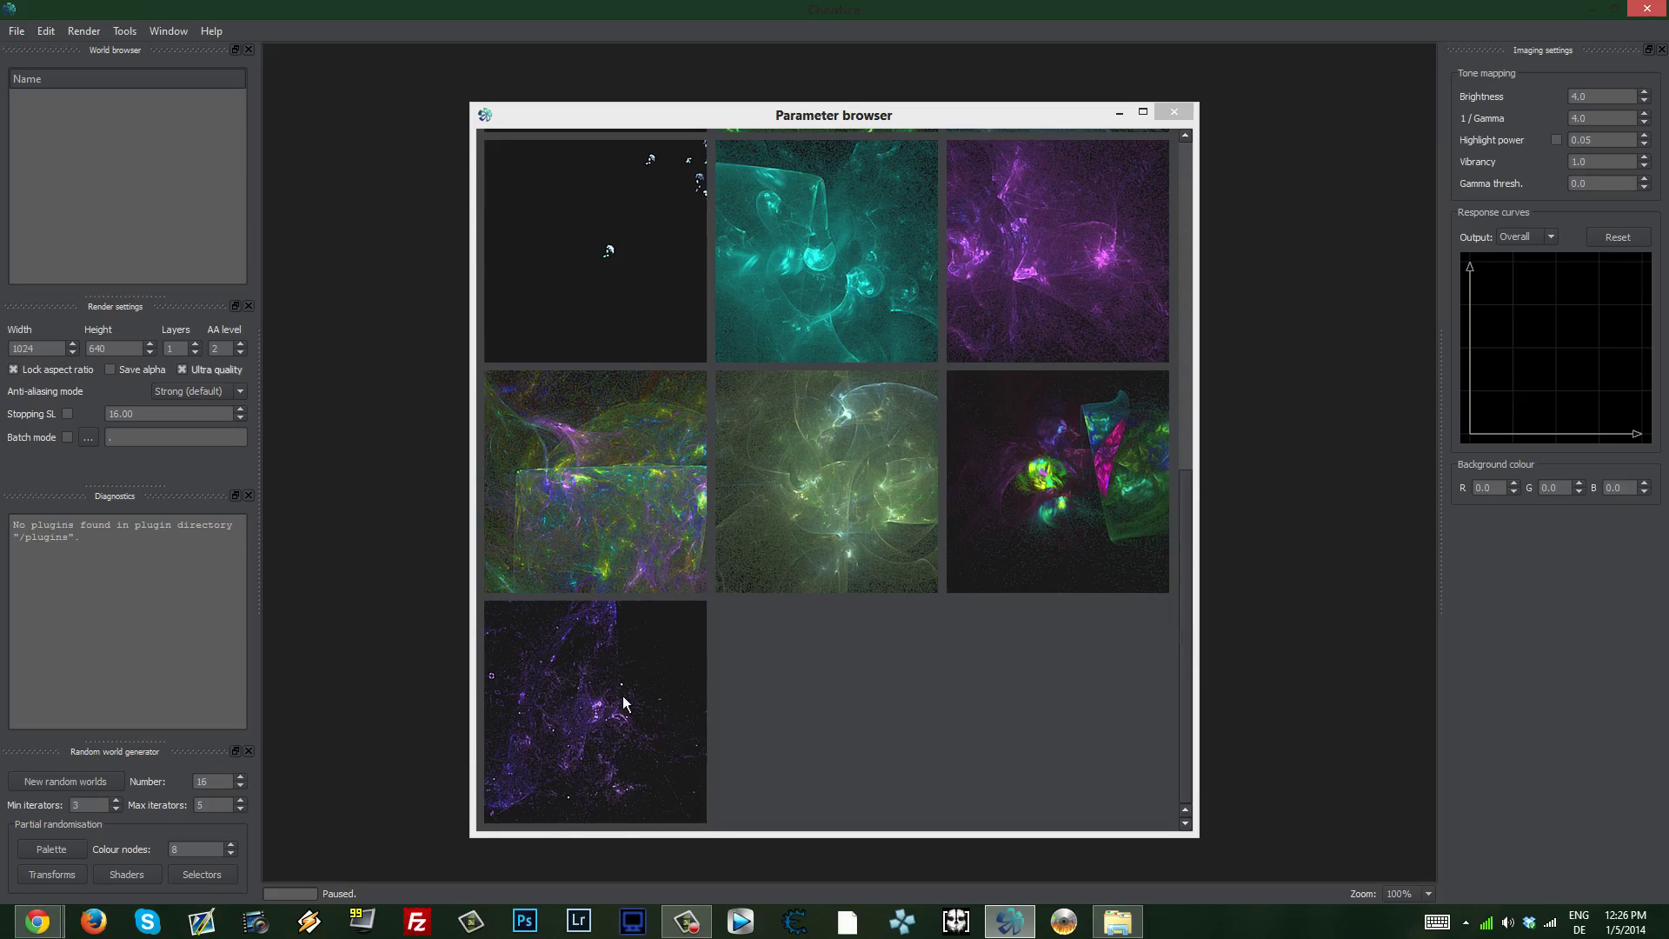
{"action": "scroll", "coordinate": [845, 675], "scroll_direction": "up", "scroll_amount": 7}
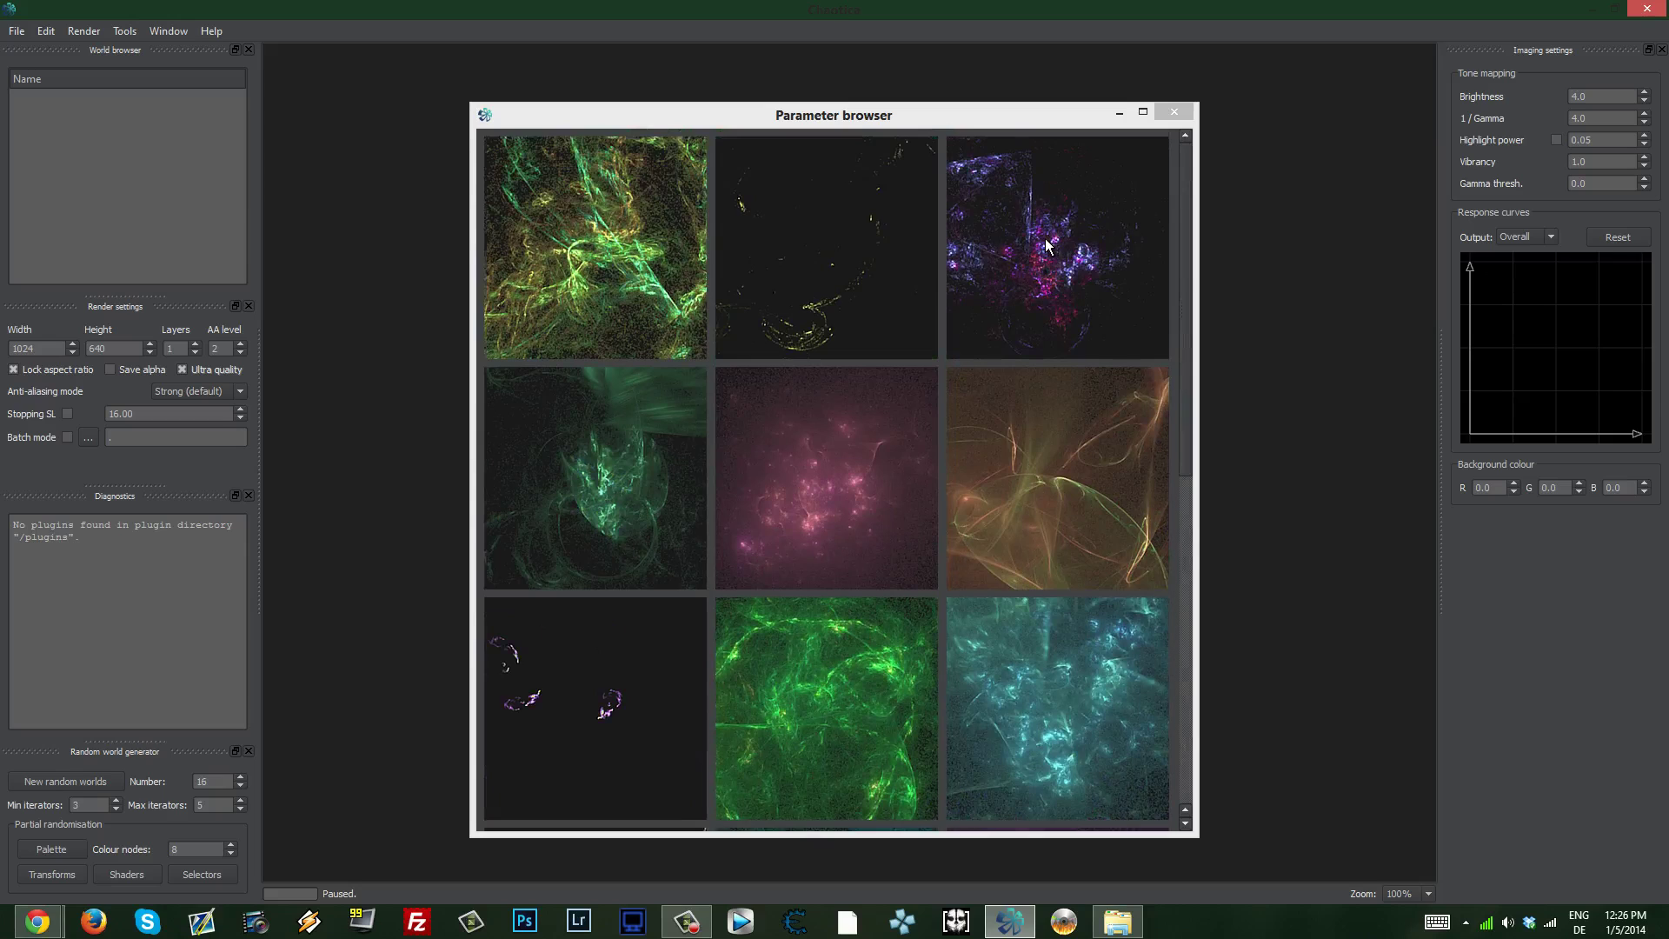
- Load the blue, purple and red fractal from the first thumbnail row for rendering and close the parameter browser
{"action": "double_click", "coordinate": [1063, 247]}
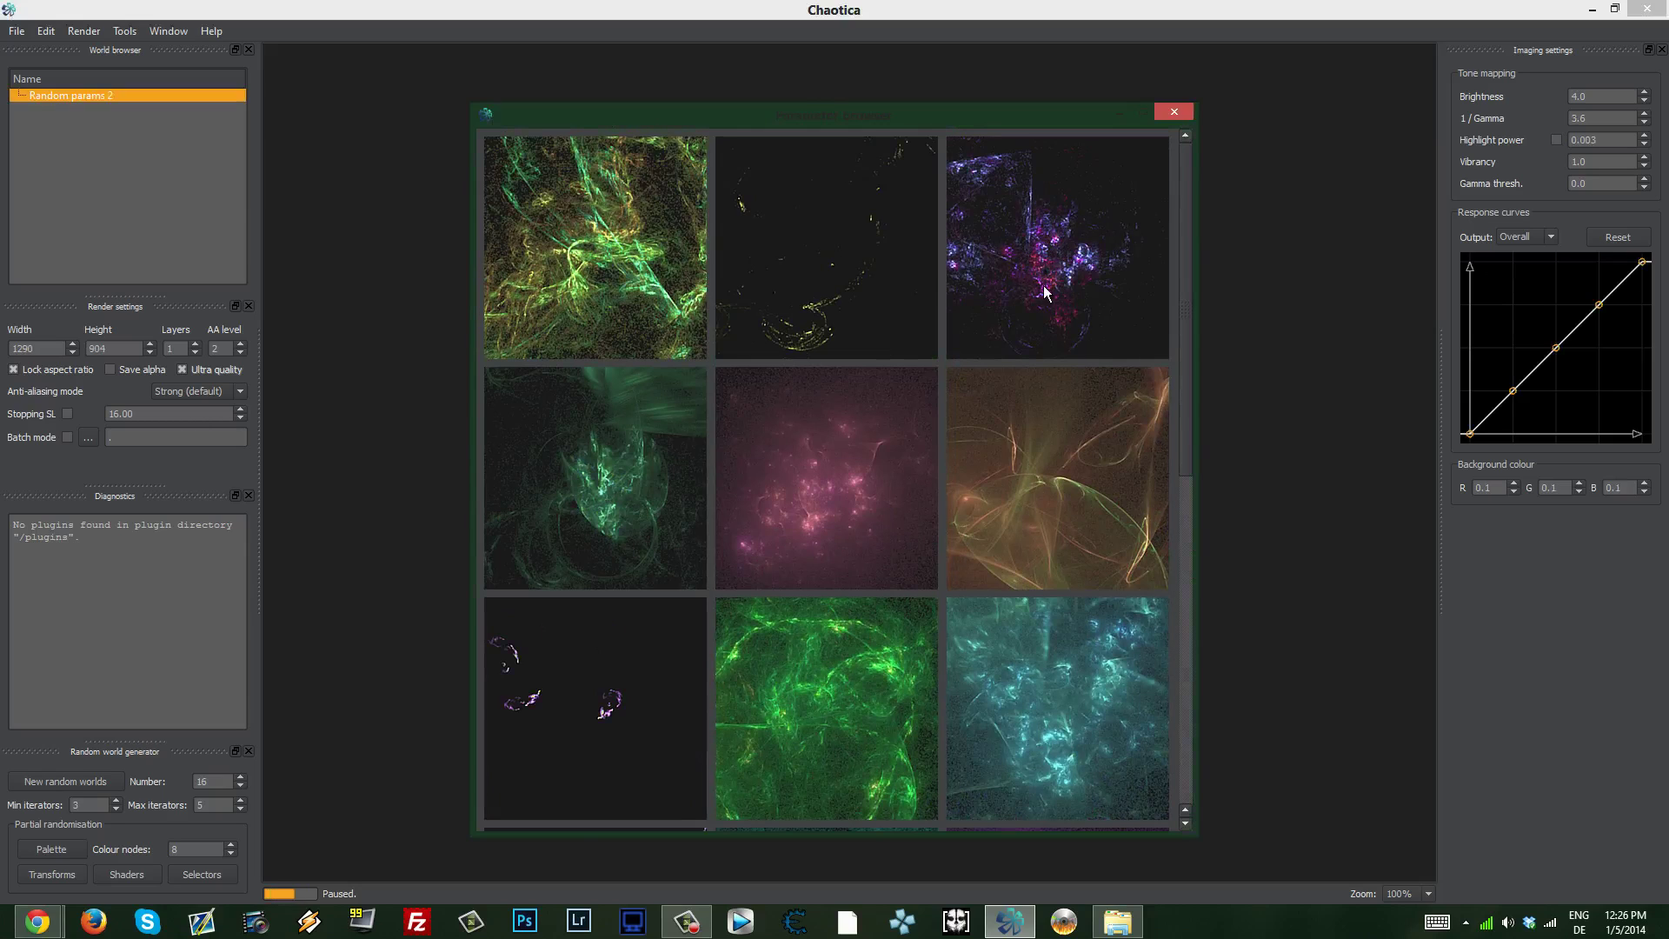
{"action": "left_click_drag", "start_coordinate": [693, 111], "coordinate": [740, 102]}
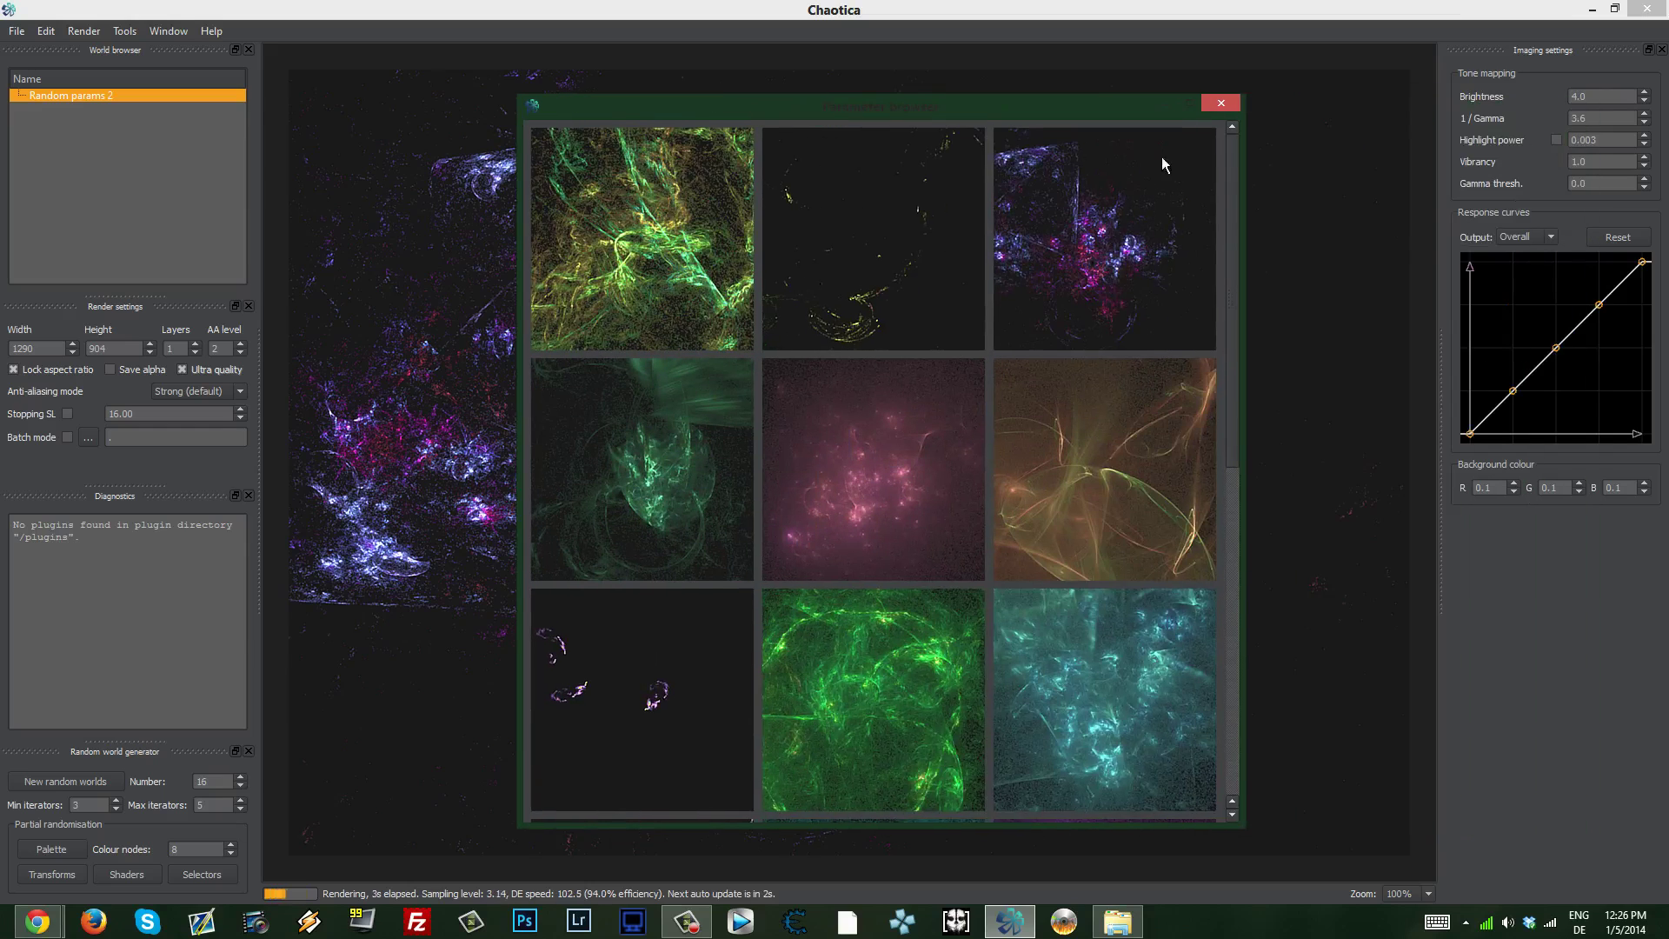
{"action": "left_click", "coordinate": [1222, 105]}
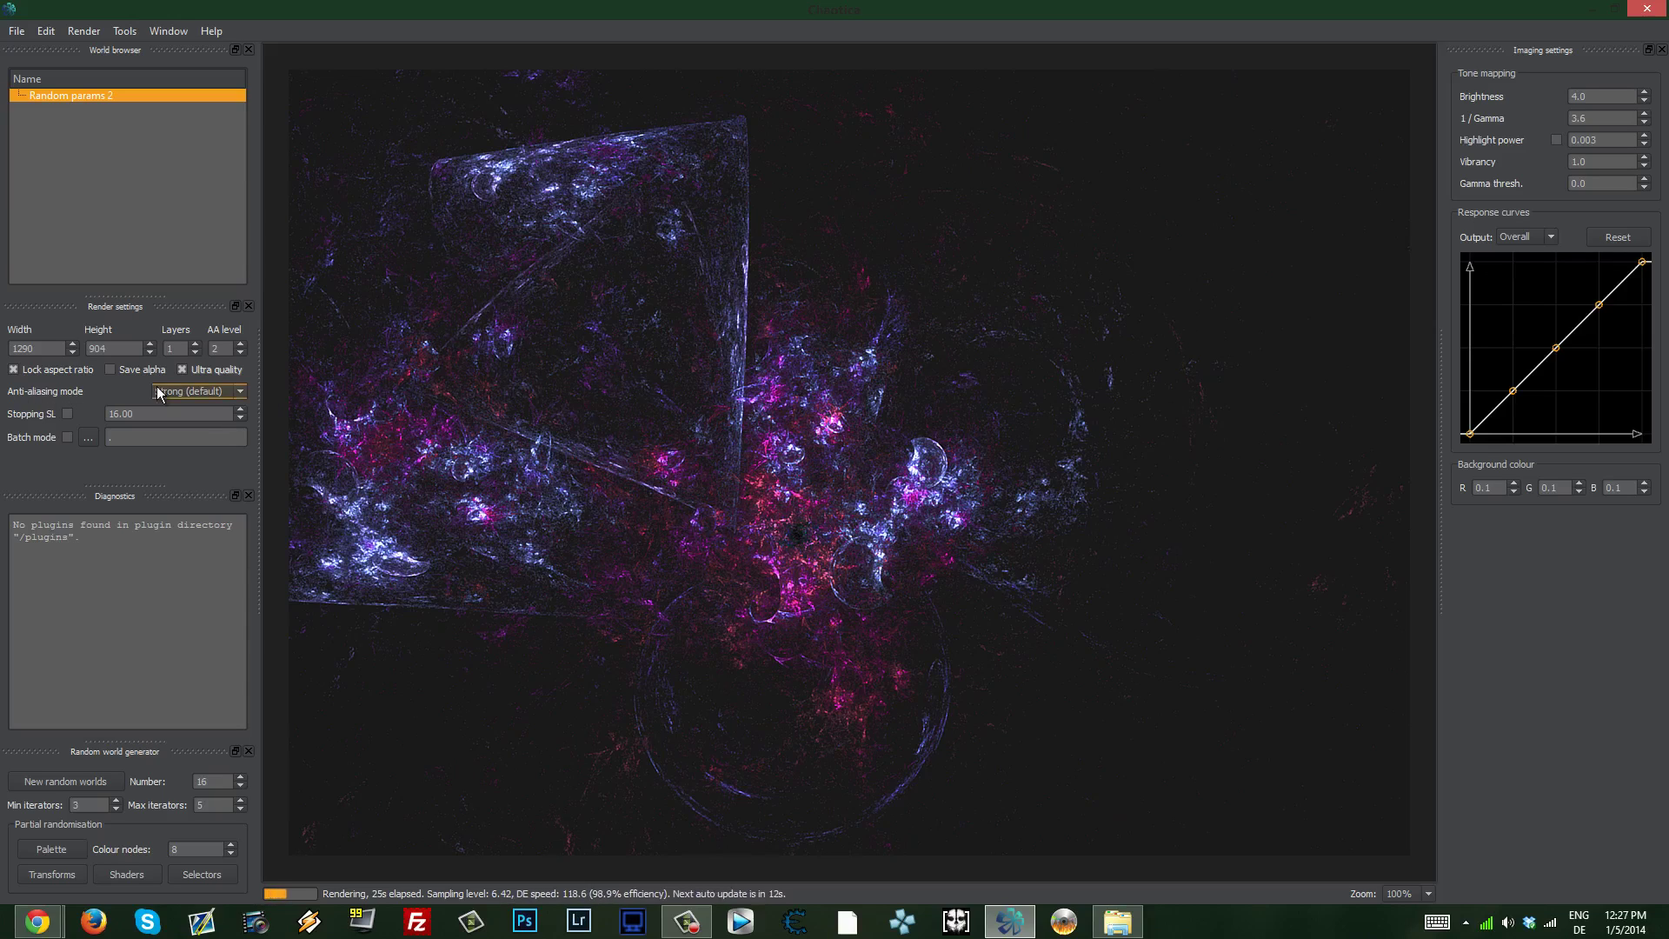
- Try the Fine and Smooth anti-aliasing modes on the rendering fractal
{"action": "left_click", "coordinate": [233, 394]}
{"action": "left_click", "coordinate": [231, 396]}
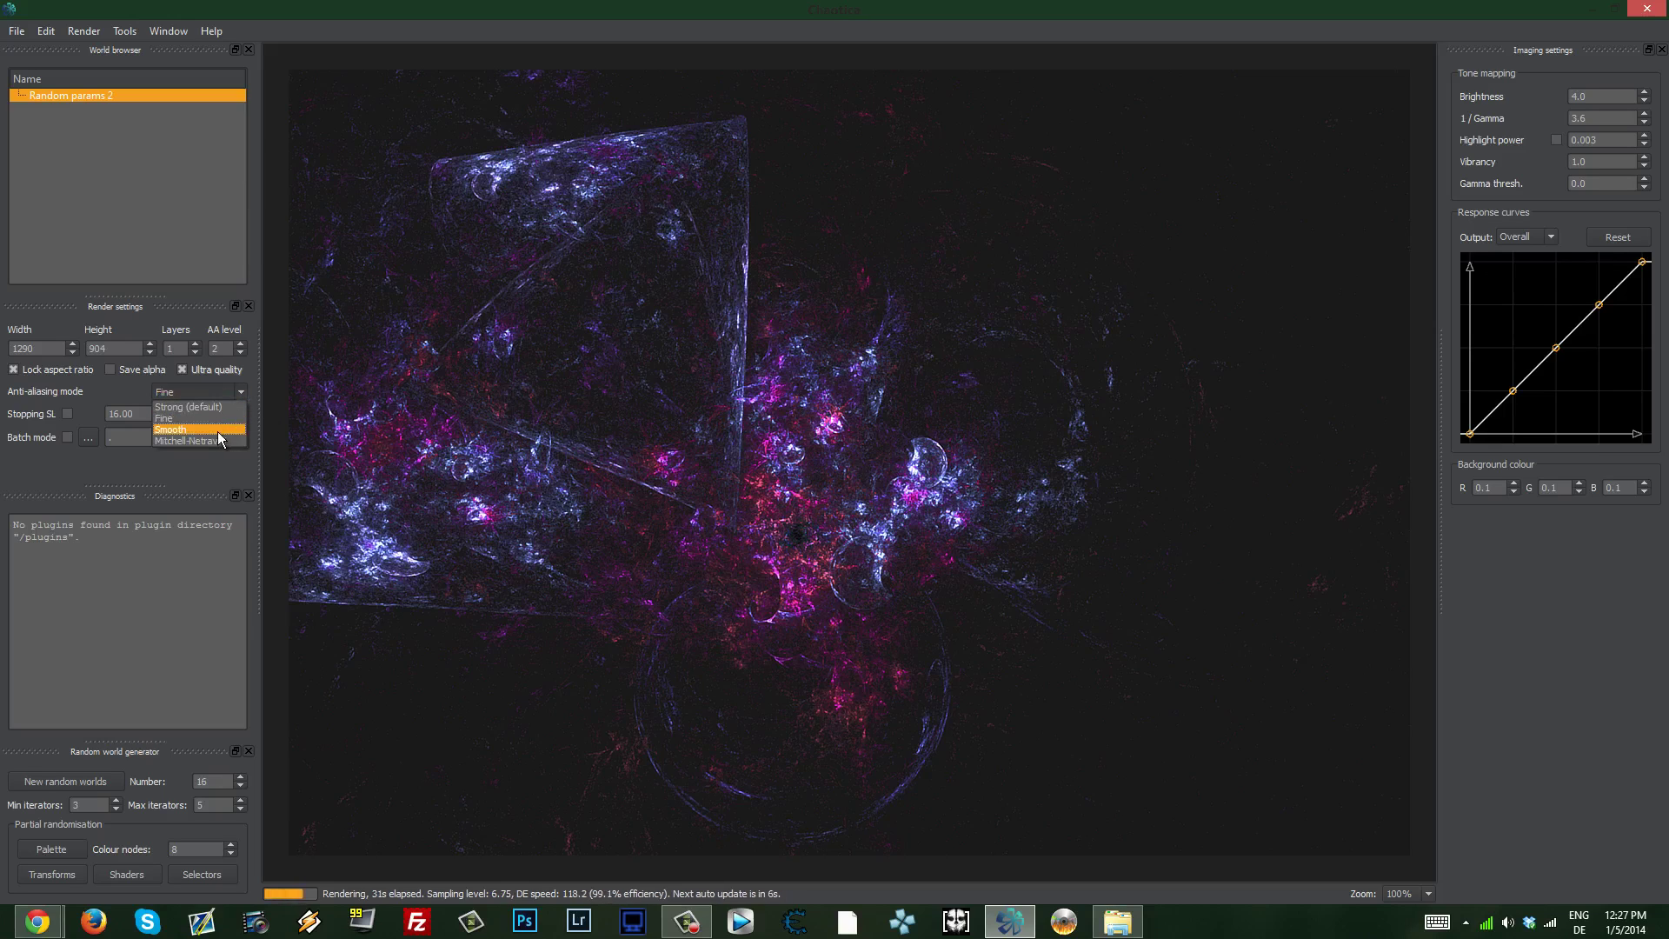
{"action": "left_click", "coordinate": [214, 431]}
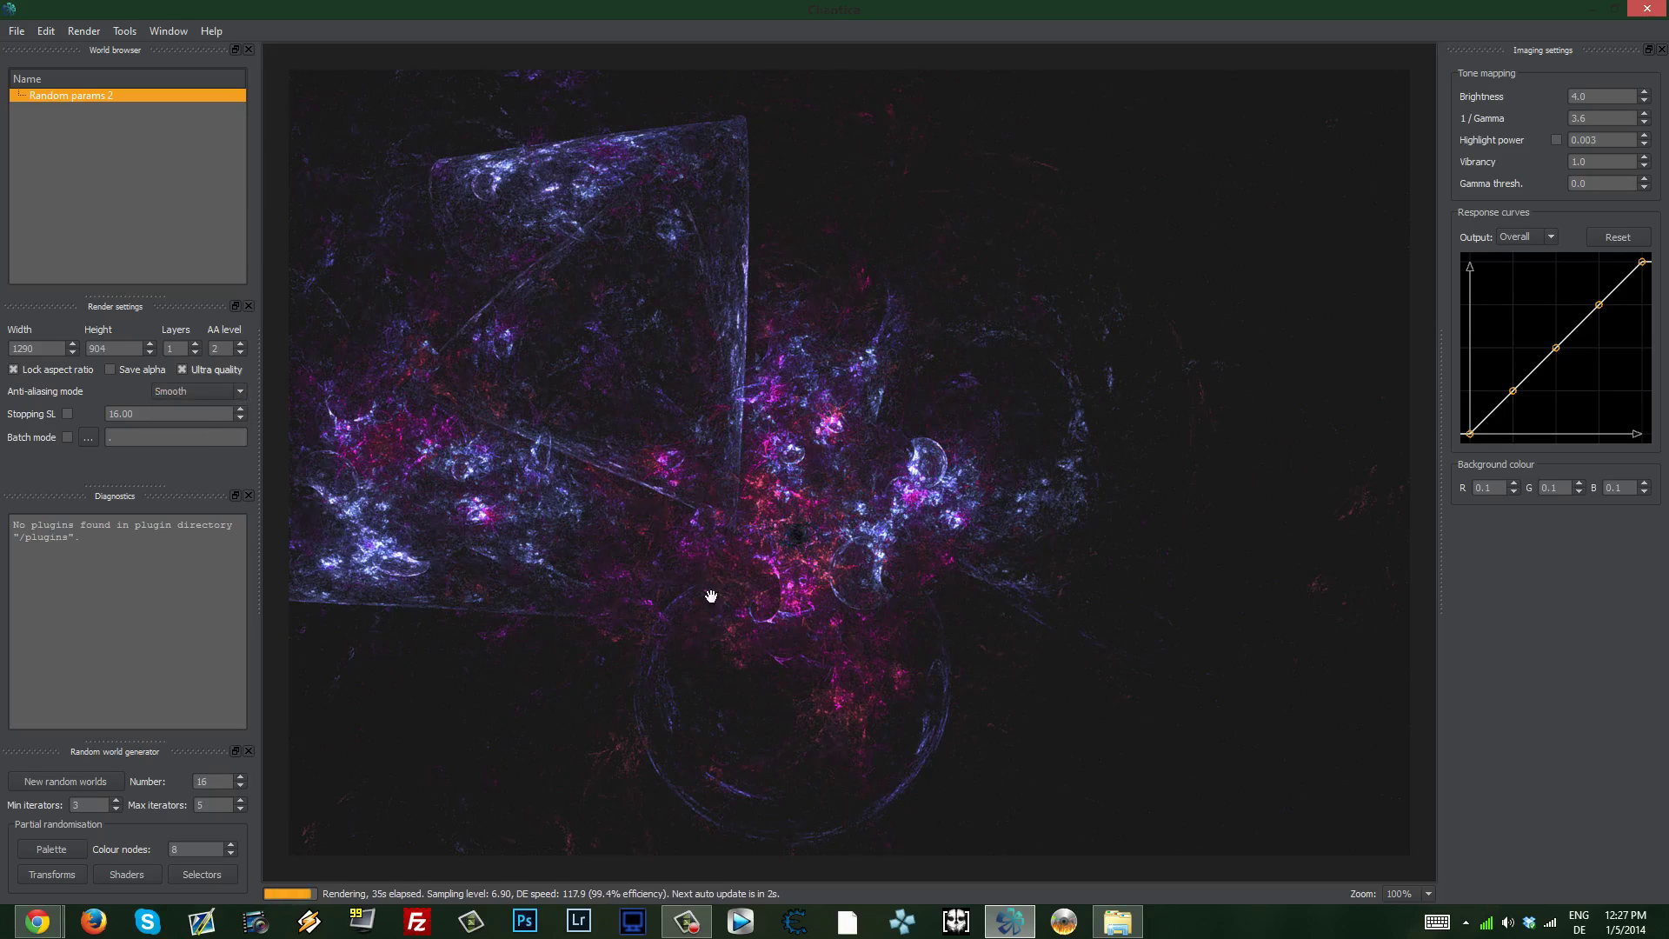
- Set the anti-aliasing mode to Mitchell-Netravali with a blur of 0.23
{"action": "left_click", "coordinate": [234, 387]}
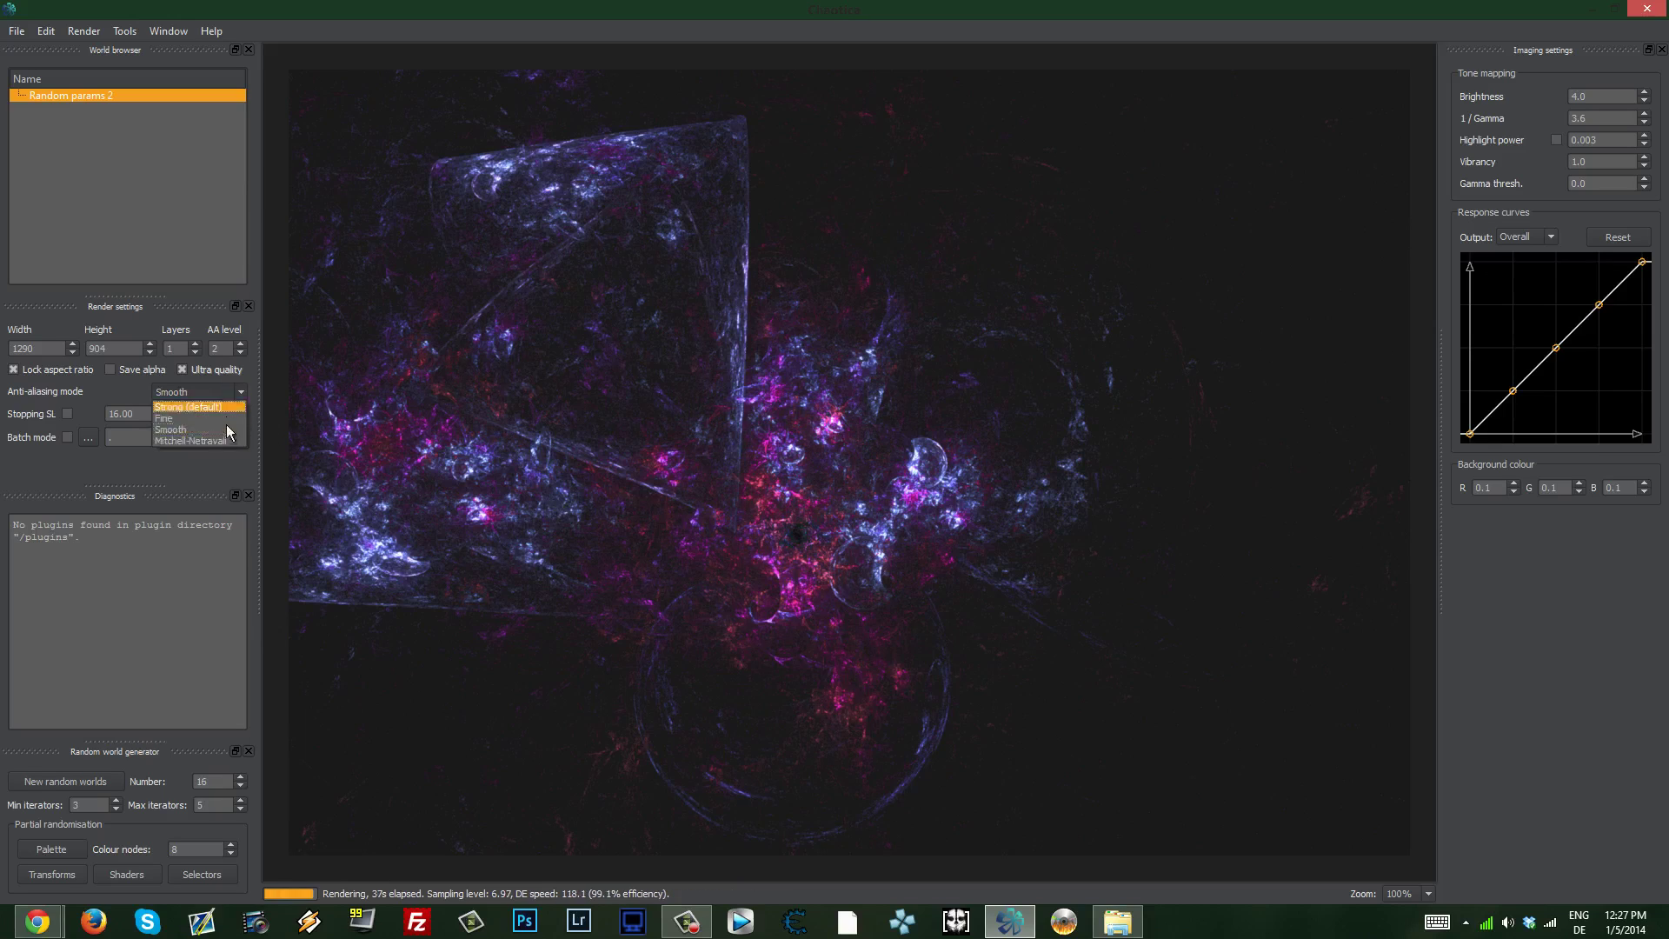
{"action": "left_click", "coordinate": [234, 441]}
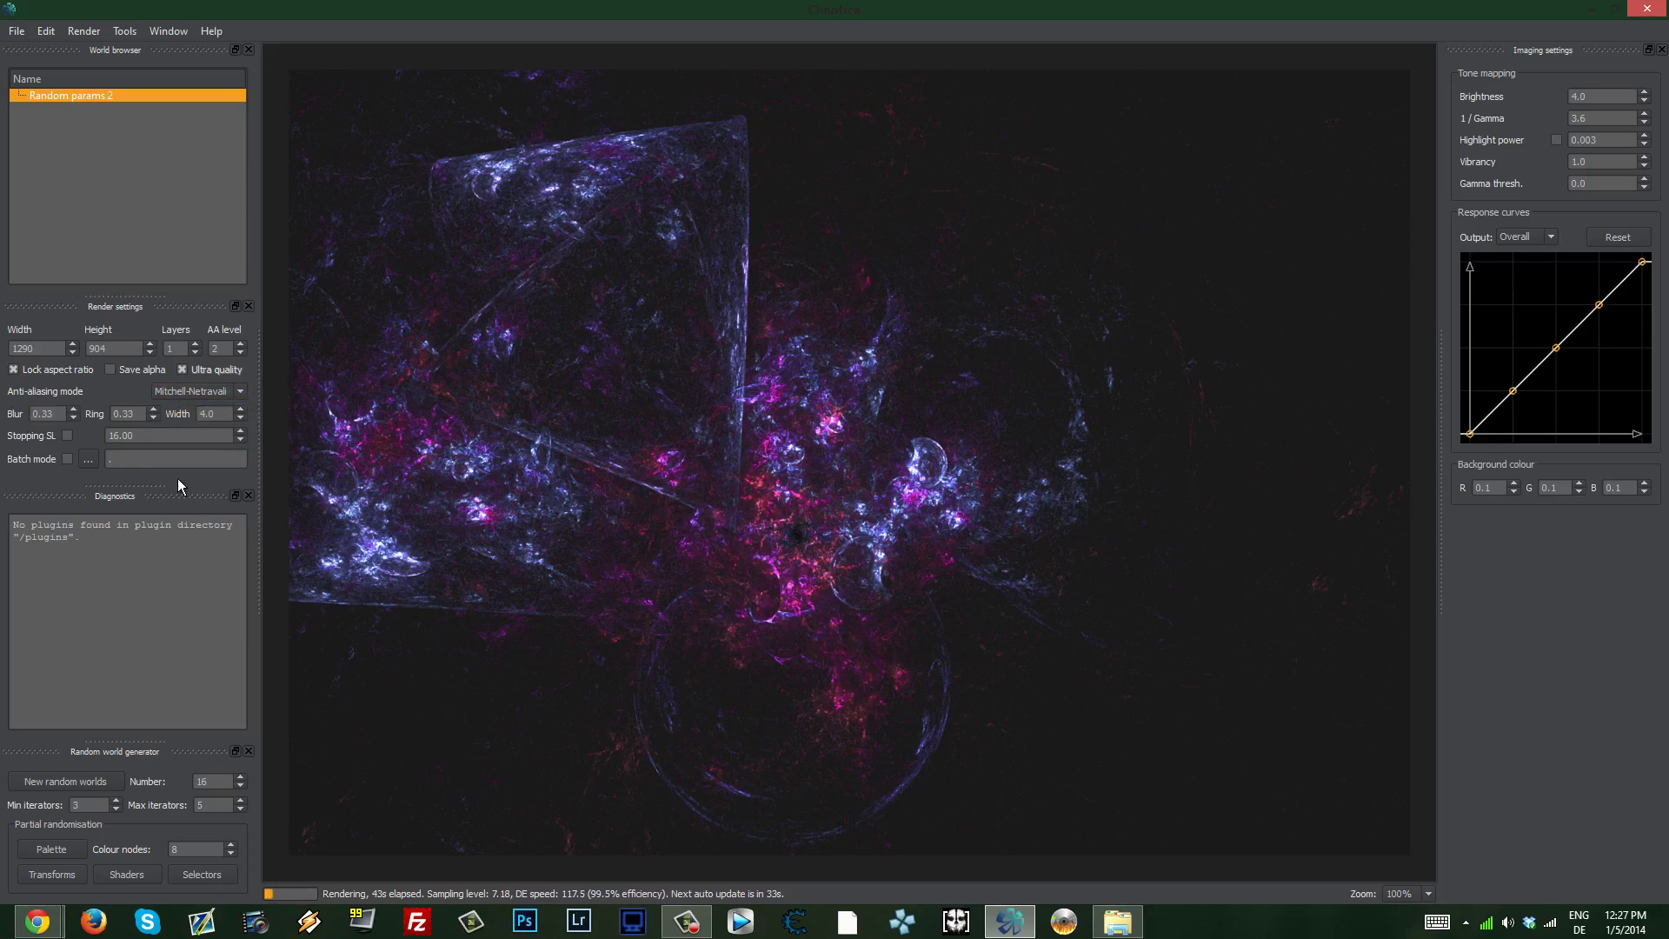
{"action": "scroll", "coordinate": [58, 415], "scroll_direction": "down", "scroll_amount": 1}
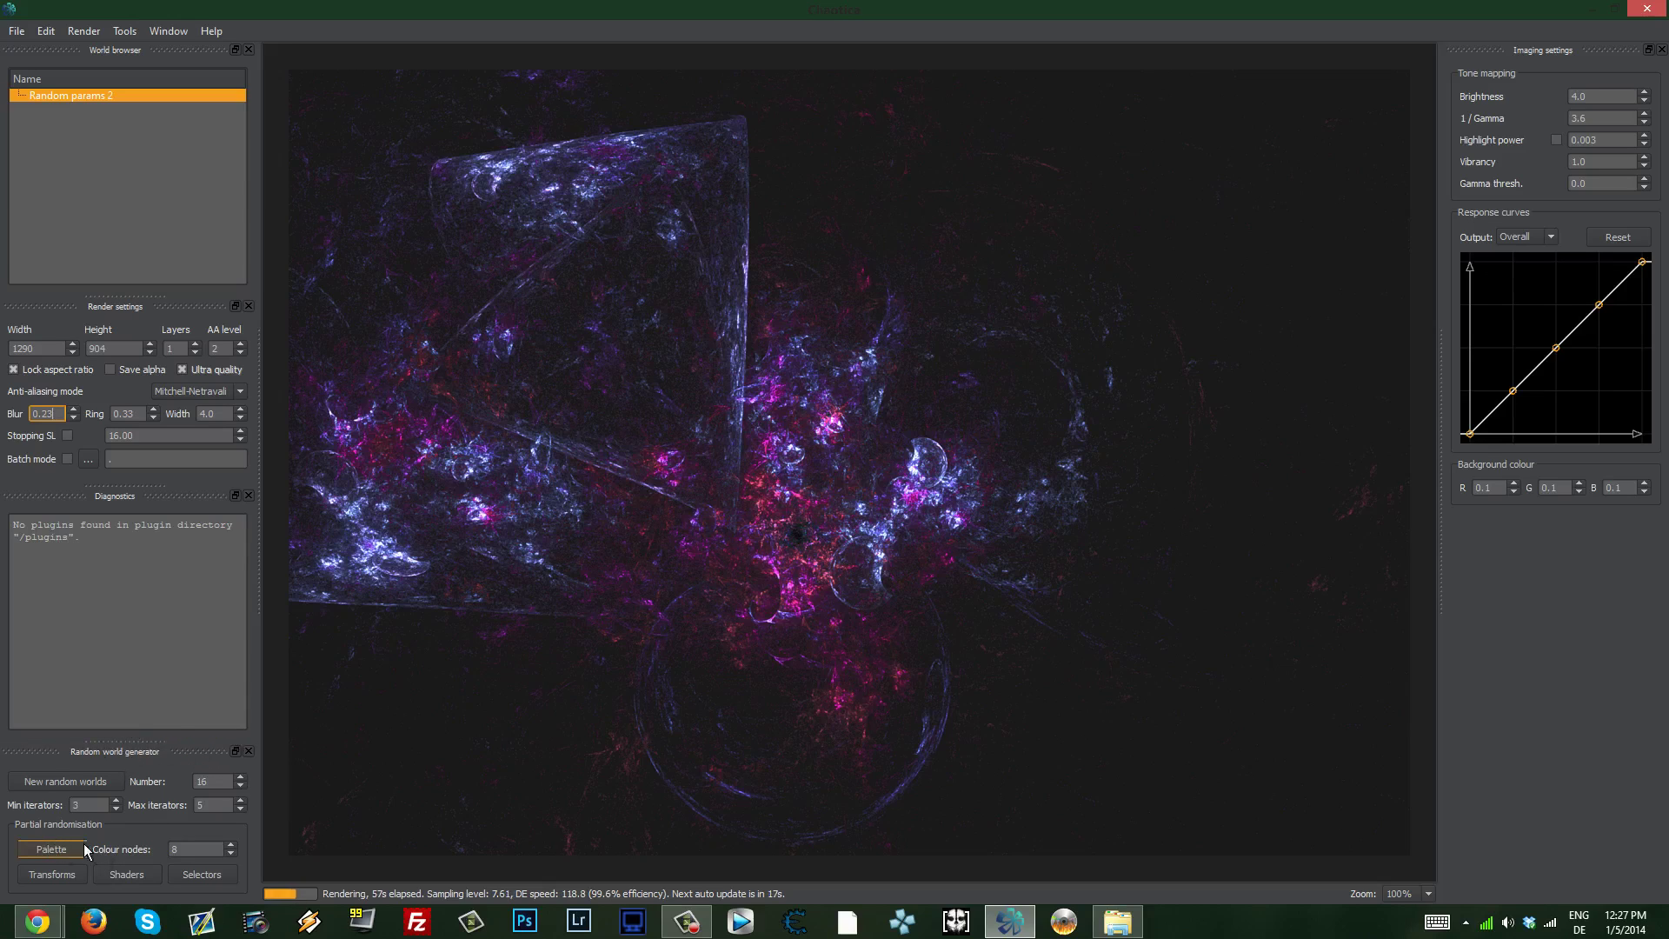
- Set the colour nodes to 6 and generate random palette variations of the current fractal
{"action": "left_click", "coordinate": [193, 849]}
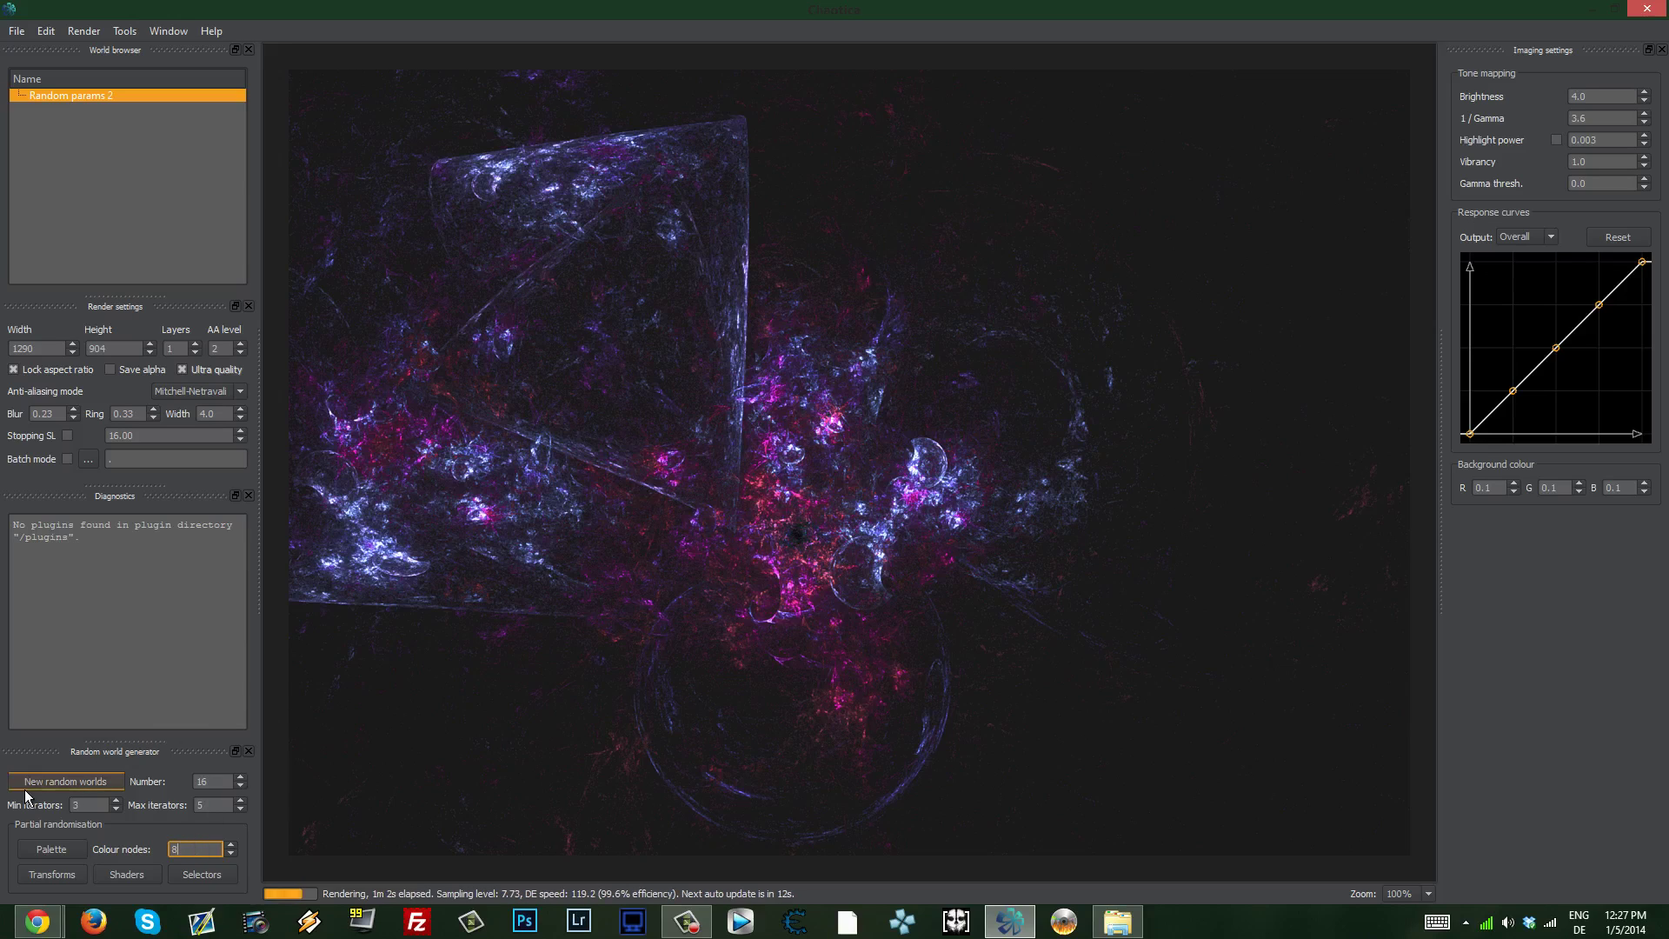
{"action": "scroll", "coordinate": [193, 848], "scroll_direction": "down", "scroll_amount": 2}
{"action": "left_click", "coordinate": [63, 852]}
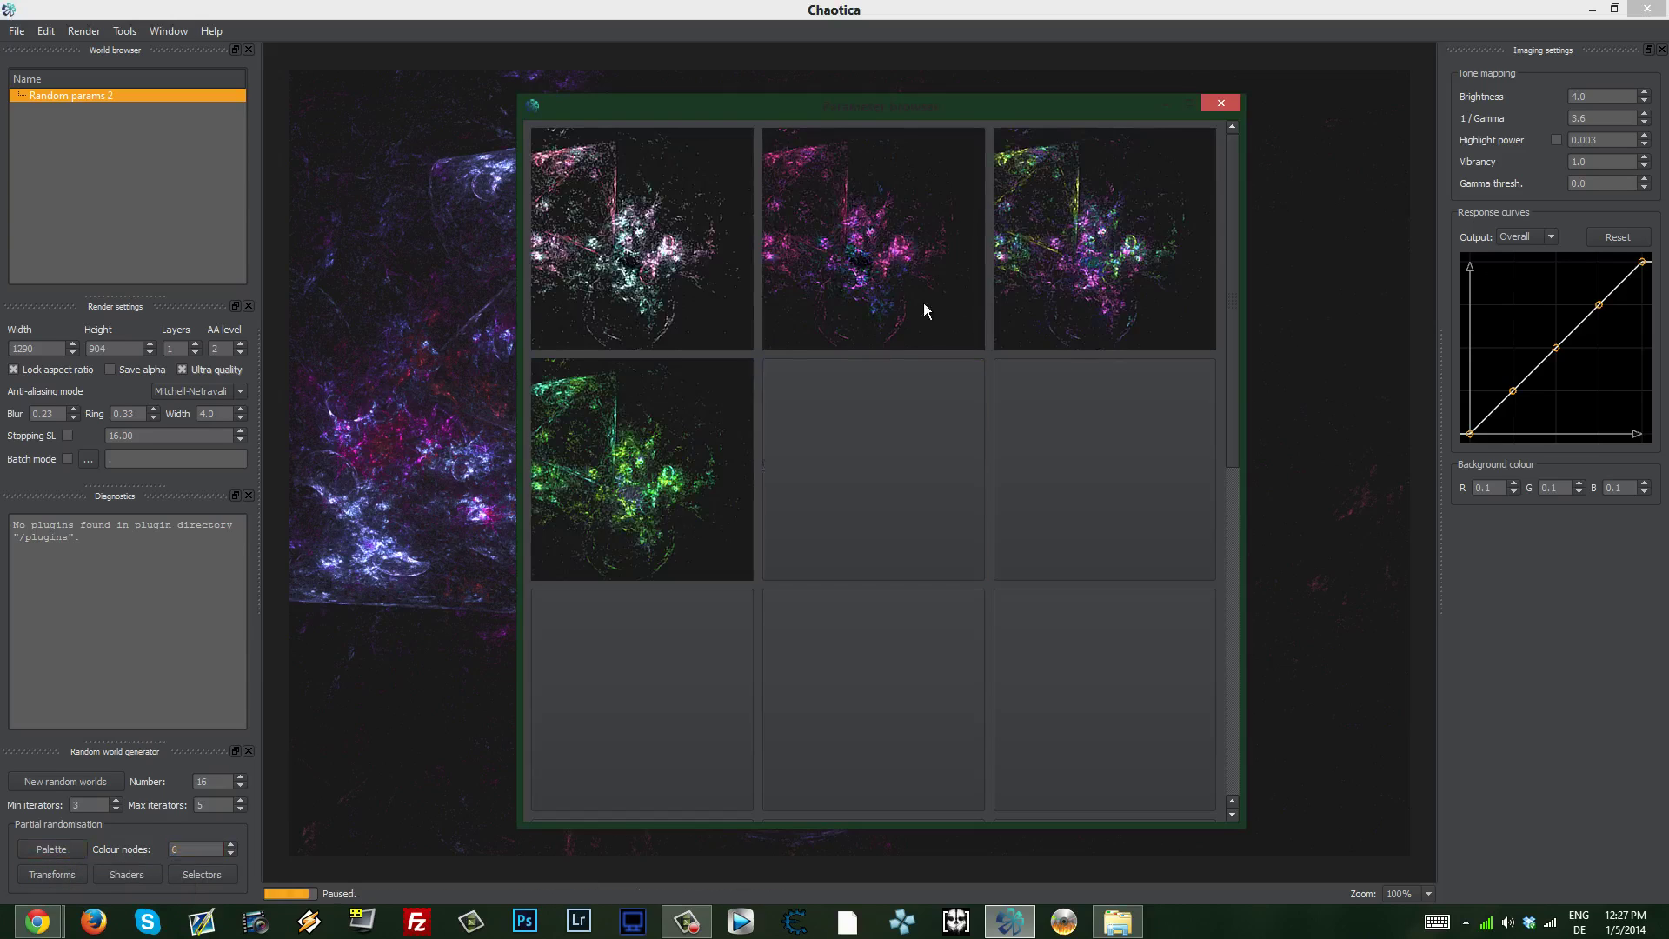
- Try the dark orange and blue palette variation on the fractal, and undo the palette change
{"action": "left_click_drag", "start_coordinate": [994, 104], "coordinate": [1238, 99]}
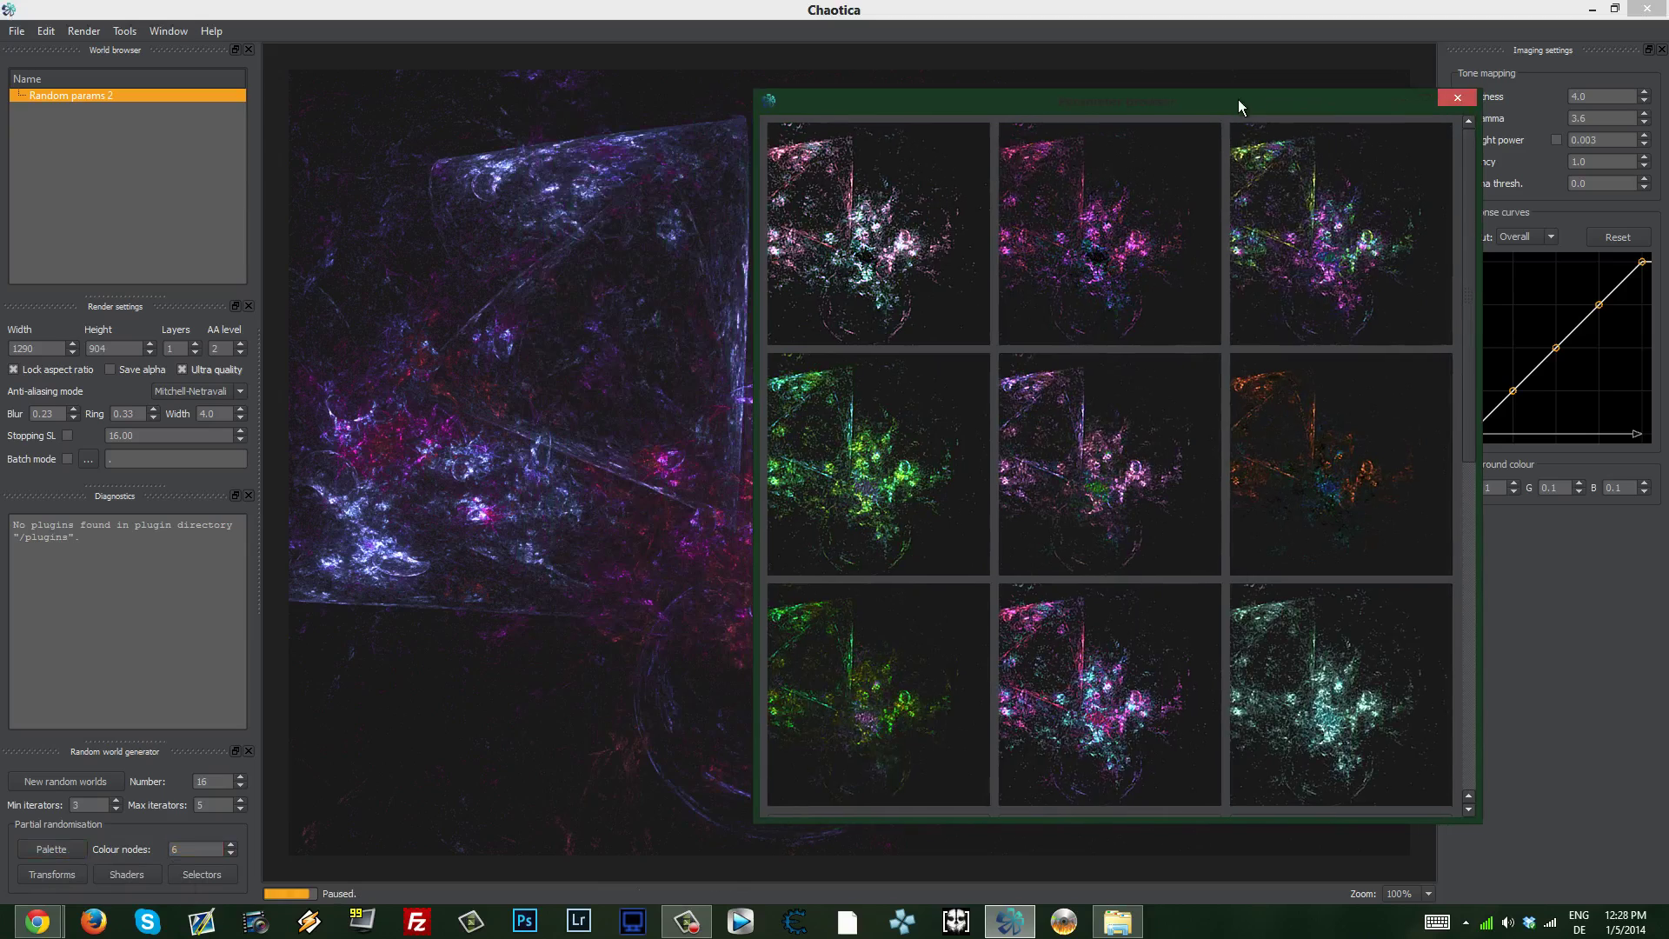
{"action": "left_click", "coordinate": [1339, 461]}
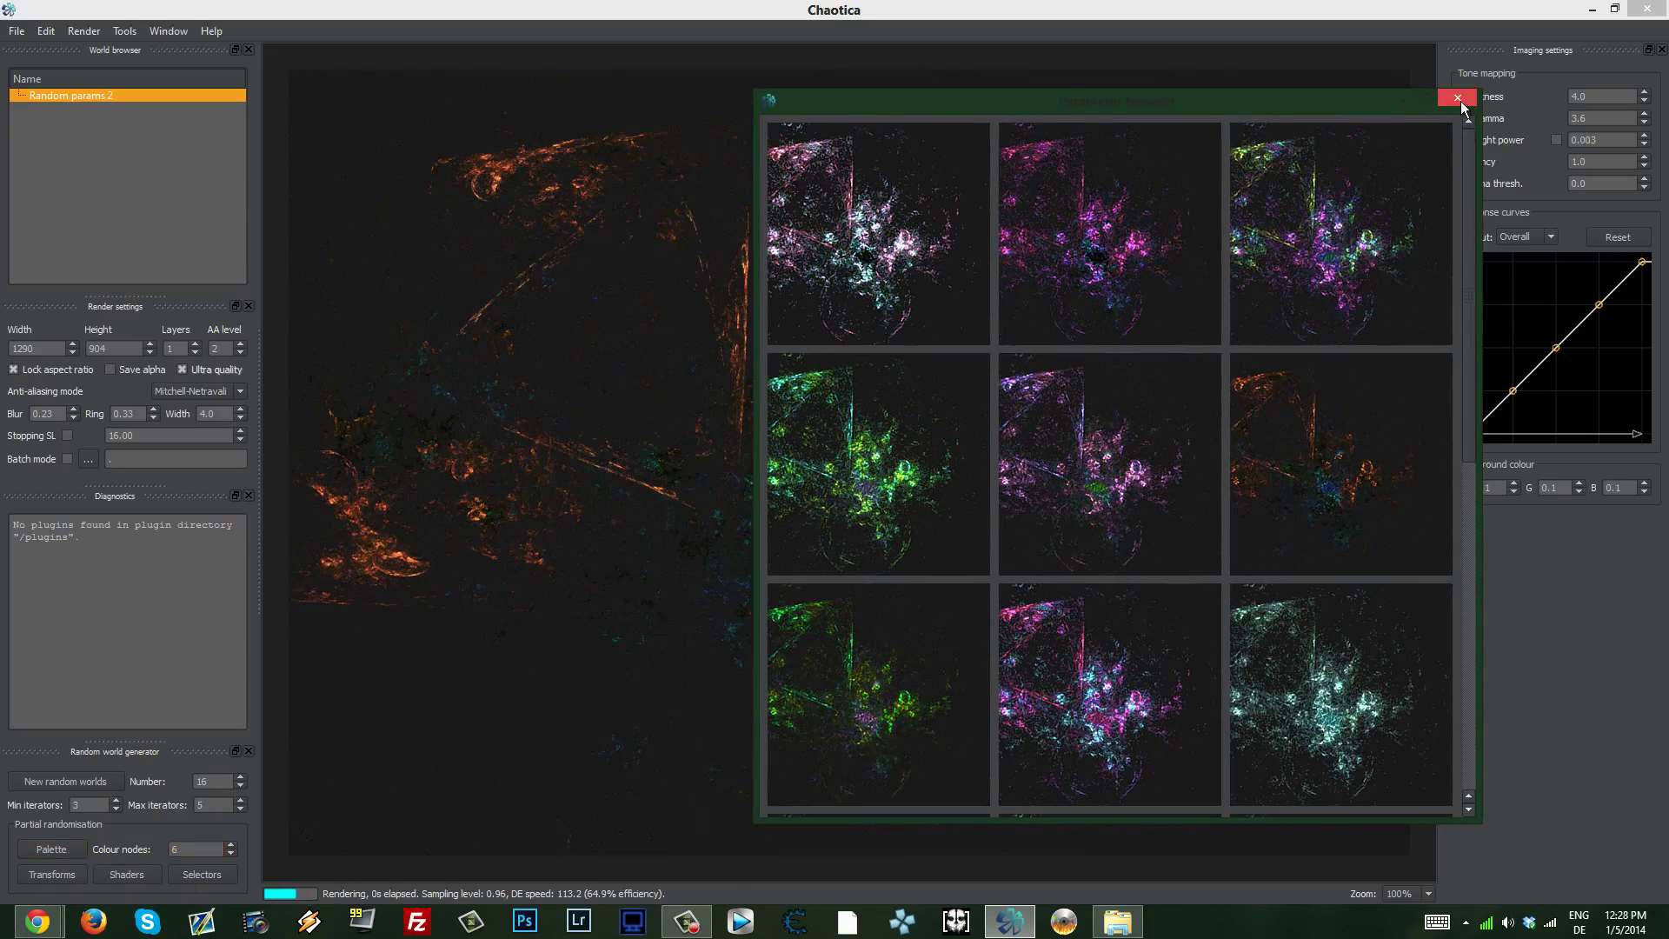
{"action": "left_click", "coordinate": [734, 362]}
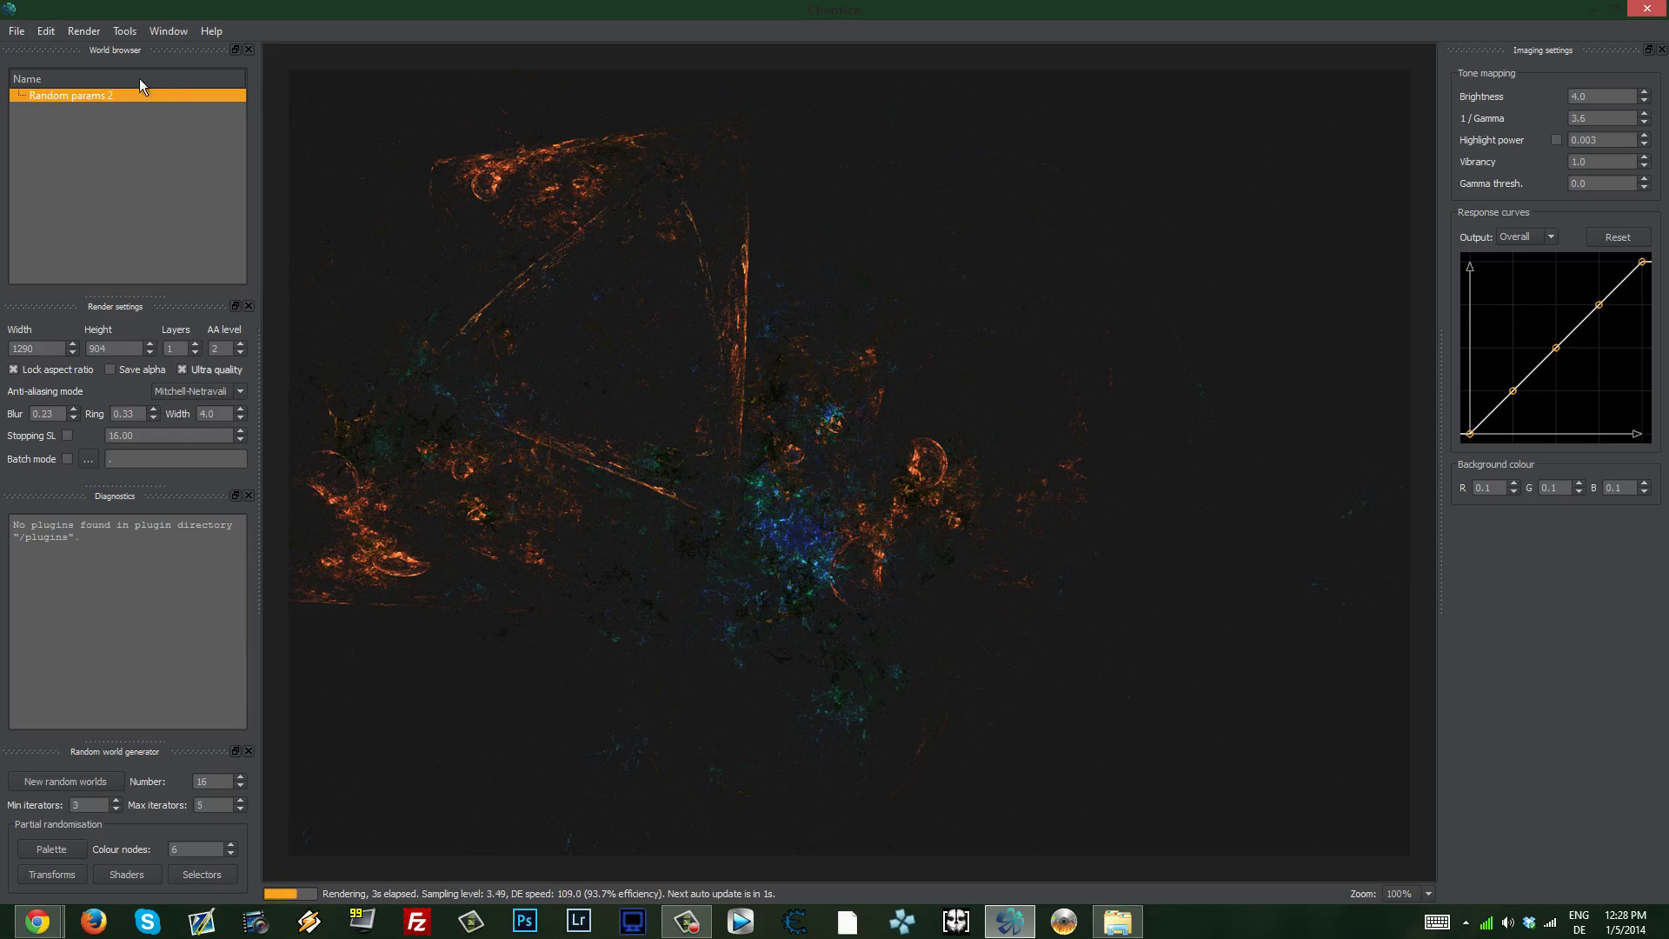
{"action": "left_click", "coordinate": [35, 24]}
{"action": "left_click", "coordinate": [67, 50]}
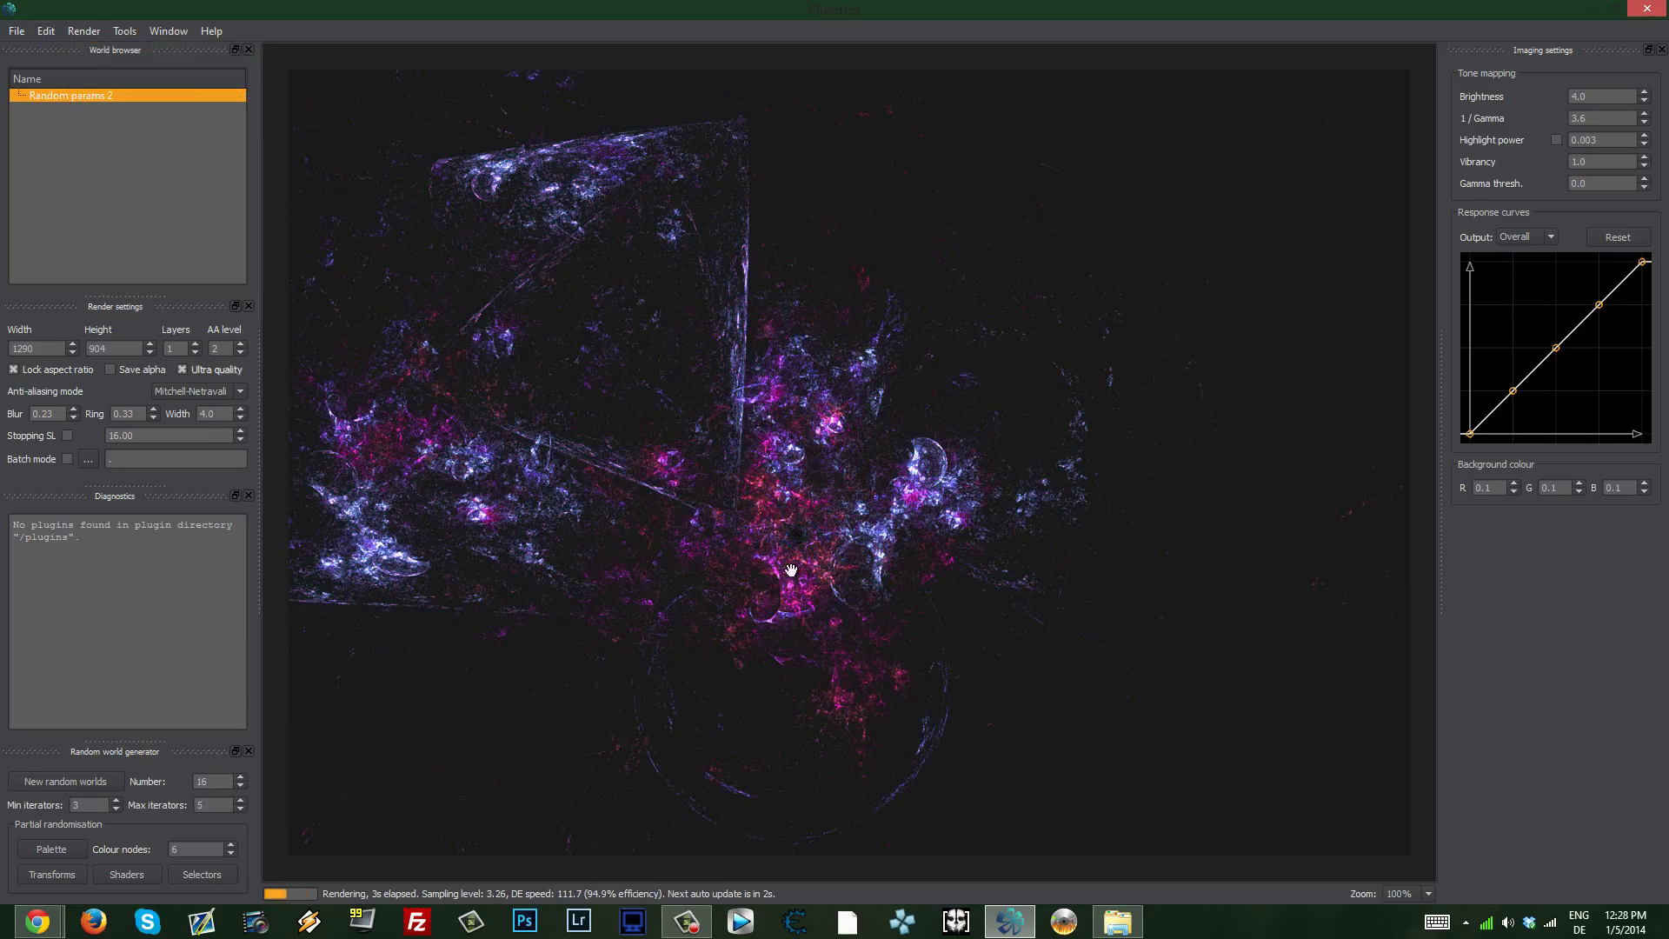
- Generate random shader variations of the current fractal
{"action": "left_click", "coordinate": [115, 876]}
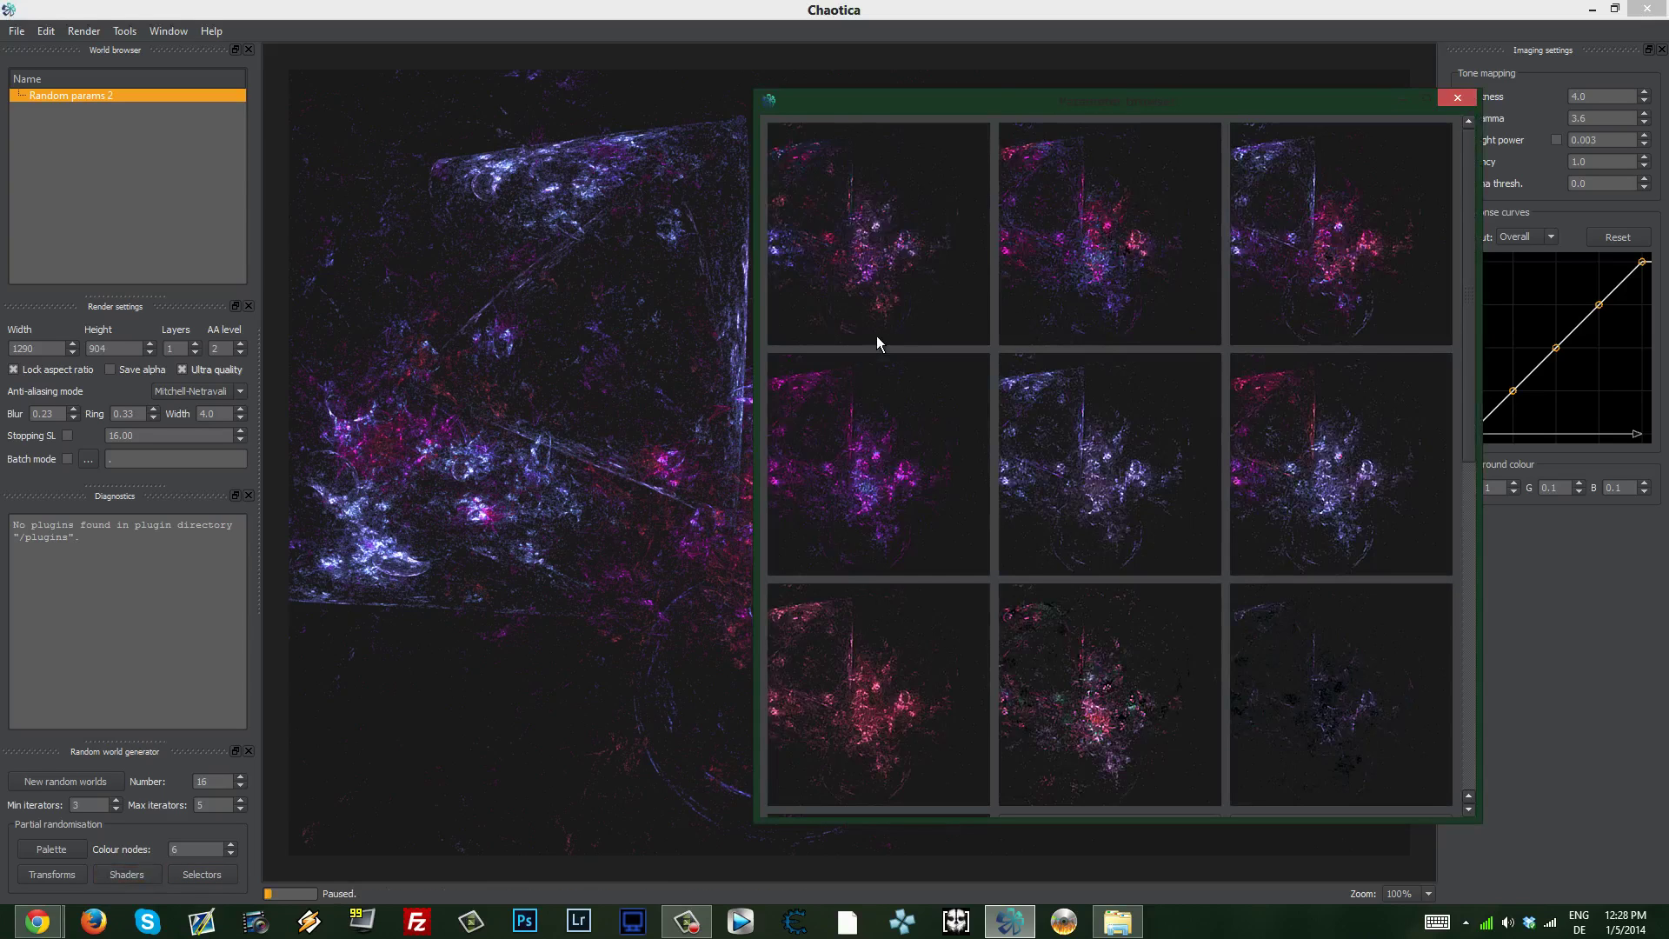
- Apply the pink, red and blue shader variation in the first row to the fractal, and close the variations browser
{"action": "left_click", "coordinate": [1036, 304]}
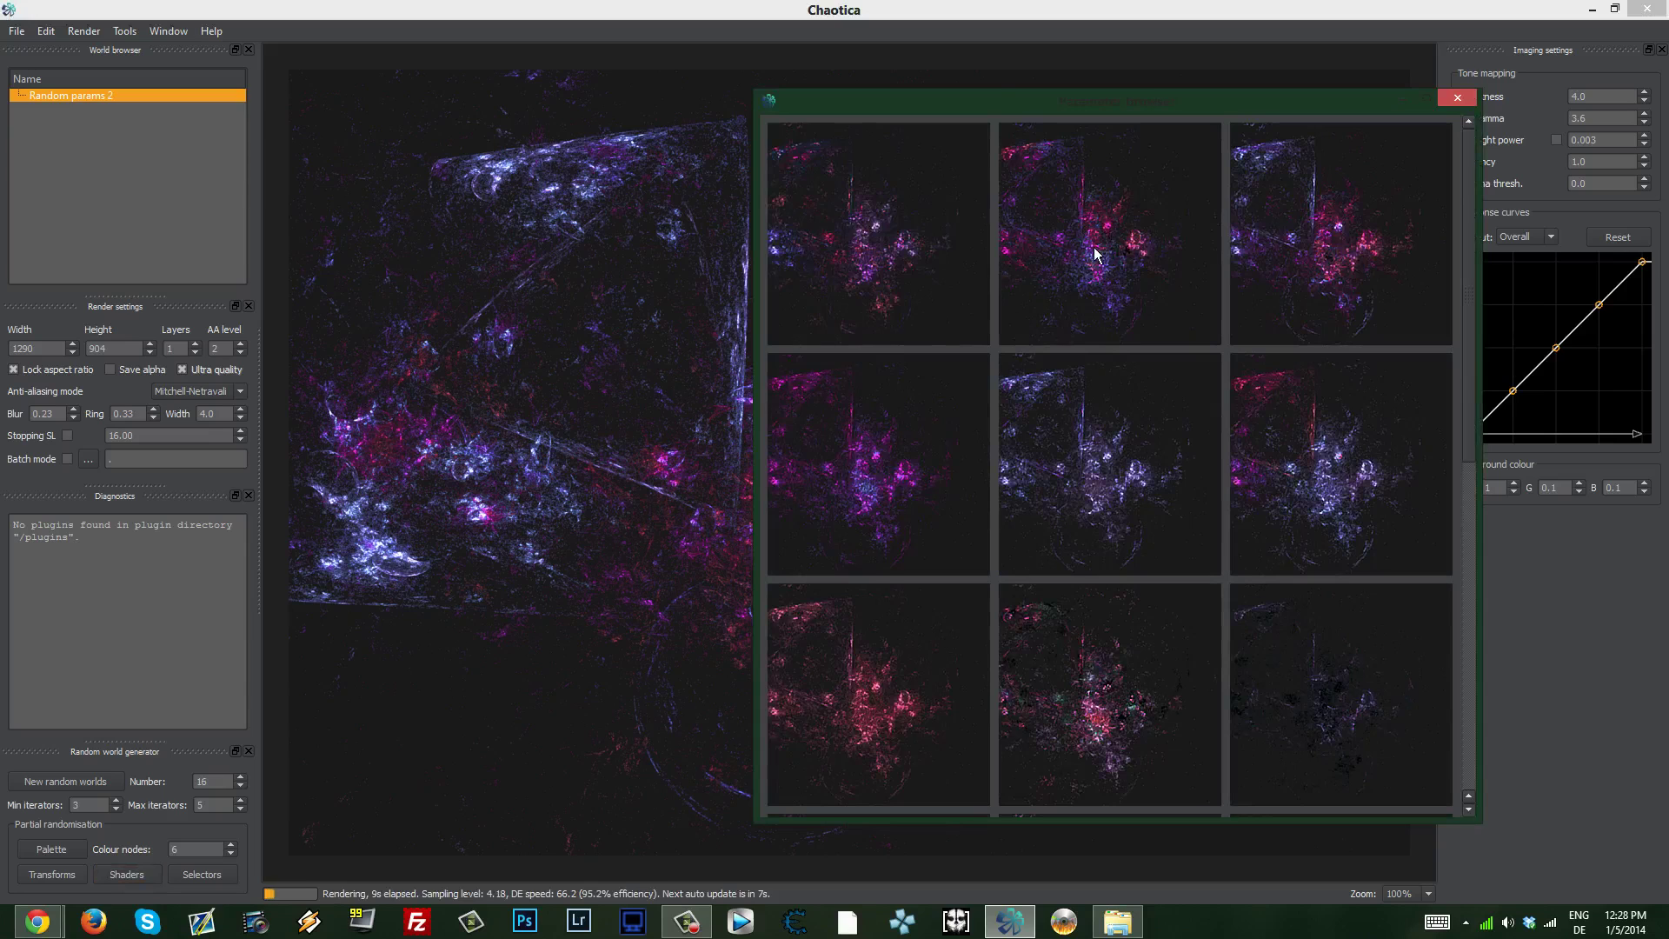
{"action": "left_click_drag", "start_coordinate": [1174, 101], "coordinate": [1369, 111]}
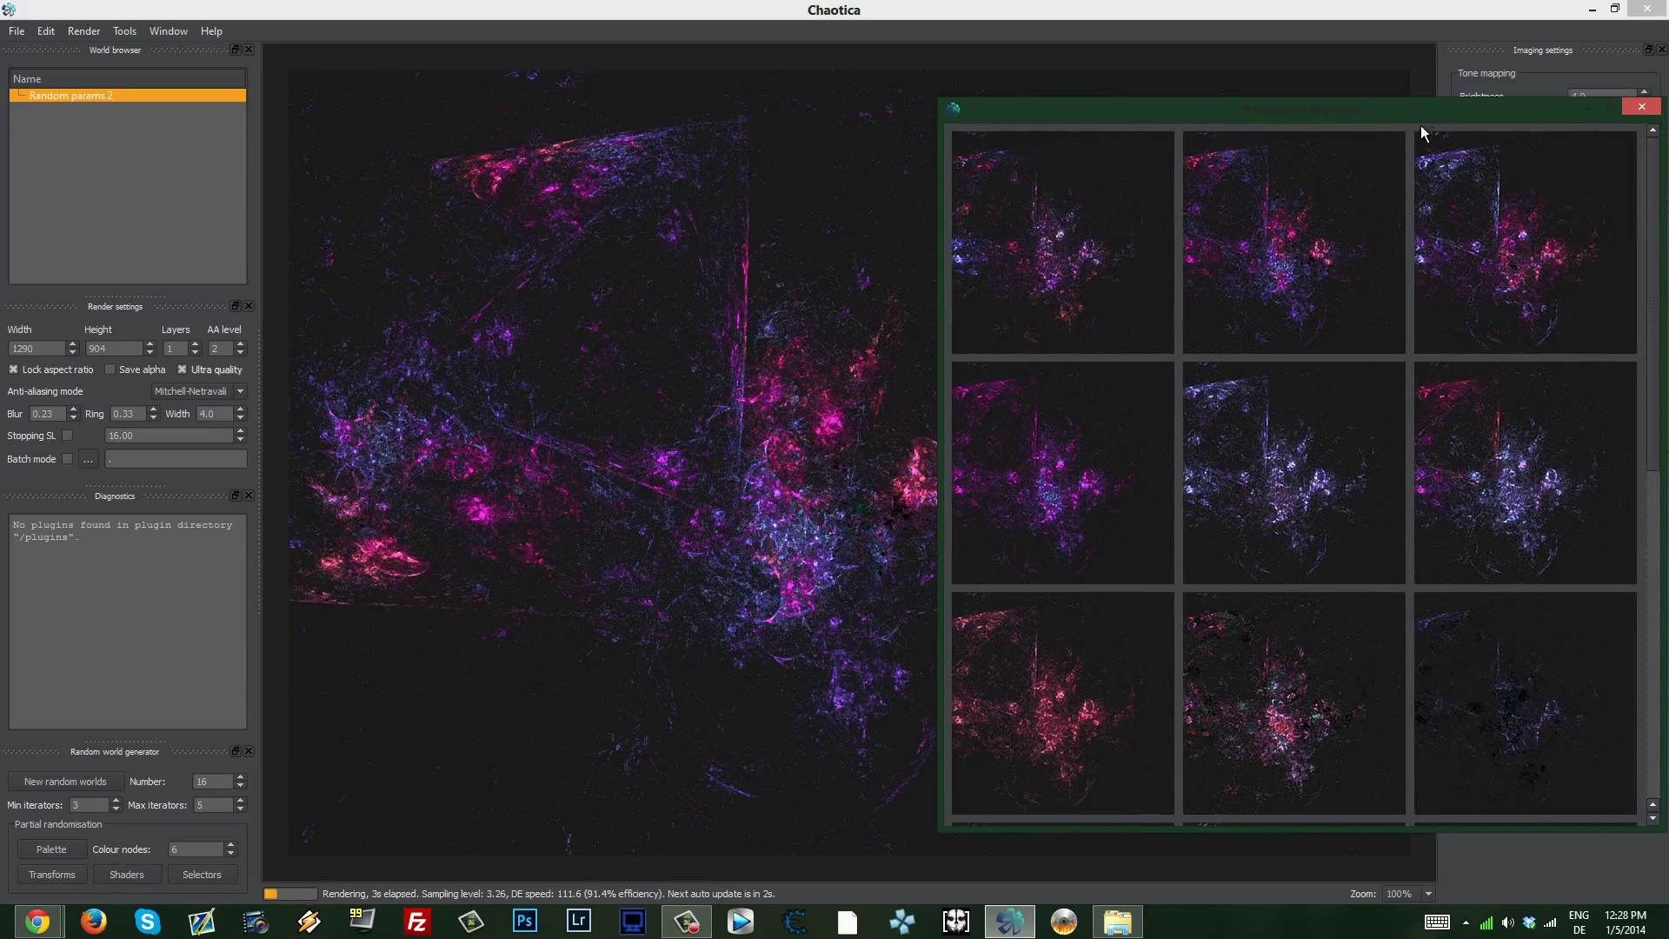
{"action": "left_click_drag", "start_coordinate": [1424, 118], "coordinate": [1261, 113]}
{"action": "left_click", "coordinate": [1478, 101]}
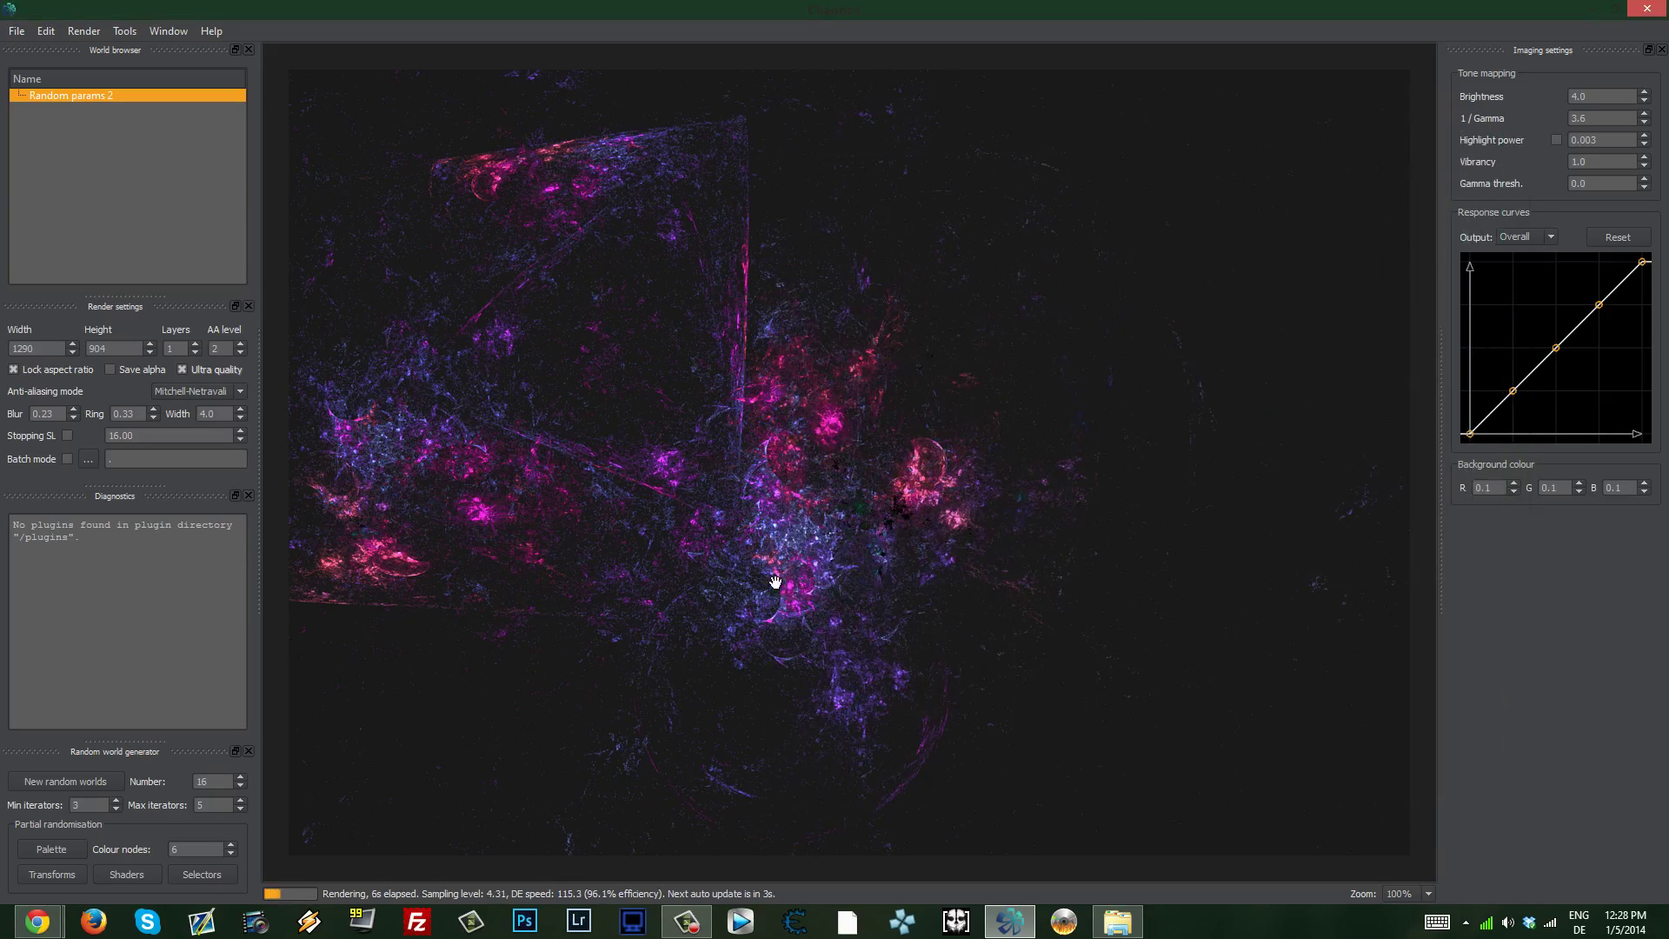
- Generate random selector variations of the fractal, look through them, and close the browser without picking one
{"action": "left_click", "coordinate": [191, 875]}
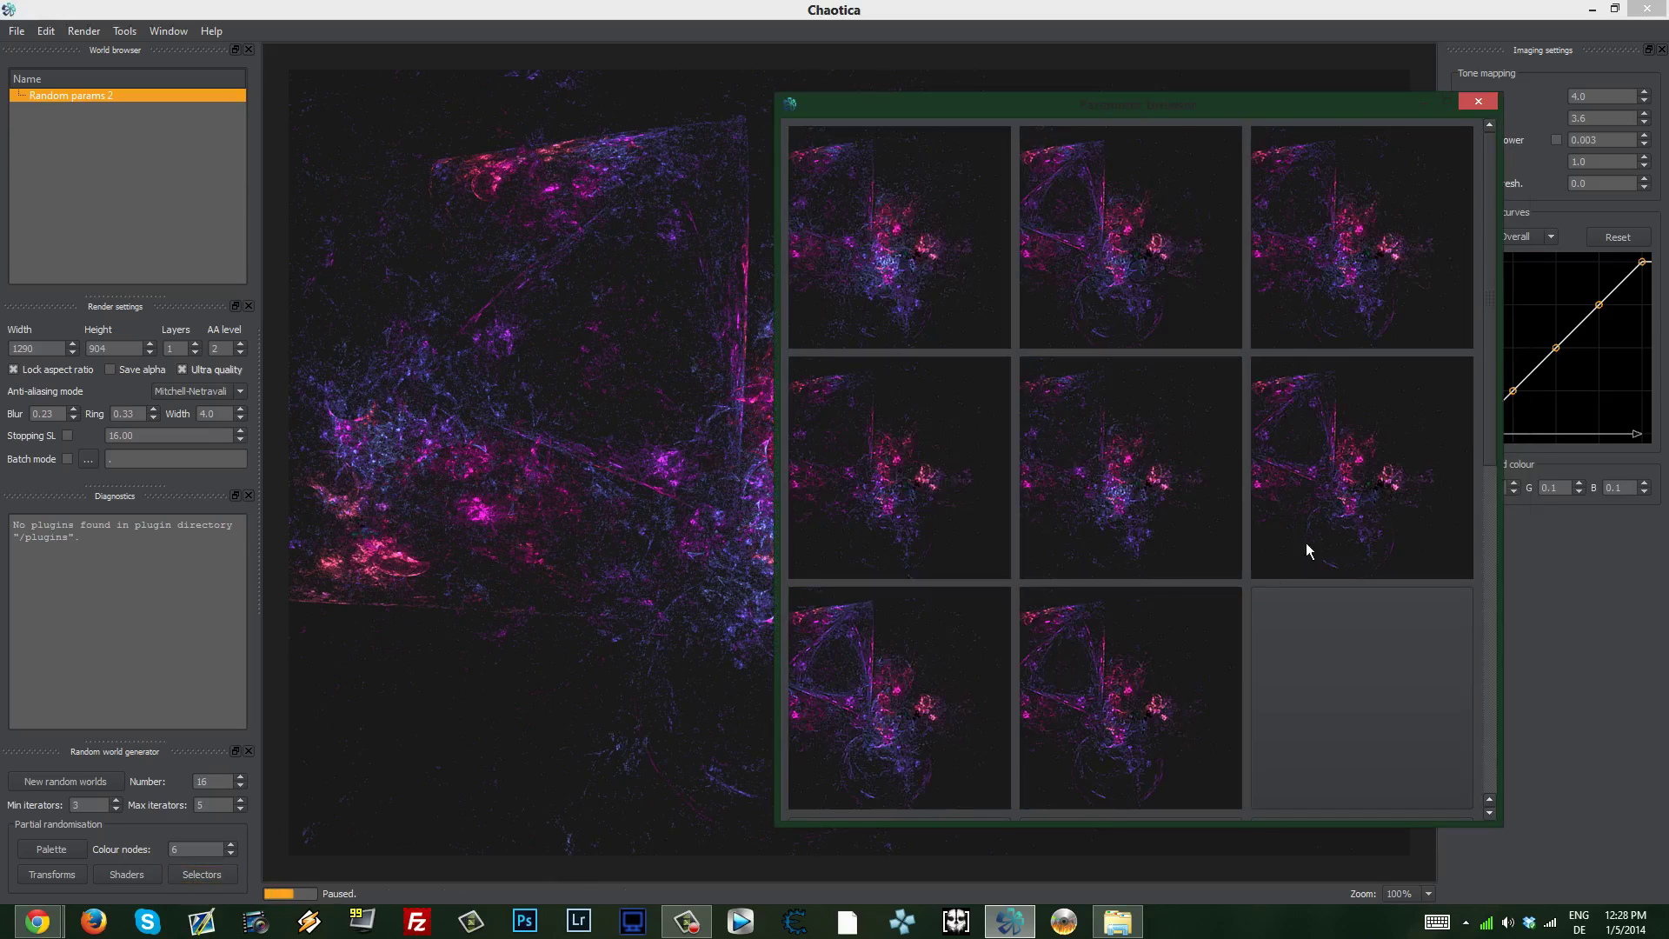
{"action": "scroll", "coordinate": [1419, 174], "scroll_direction": "down", "scroll_amount": 5}
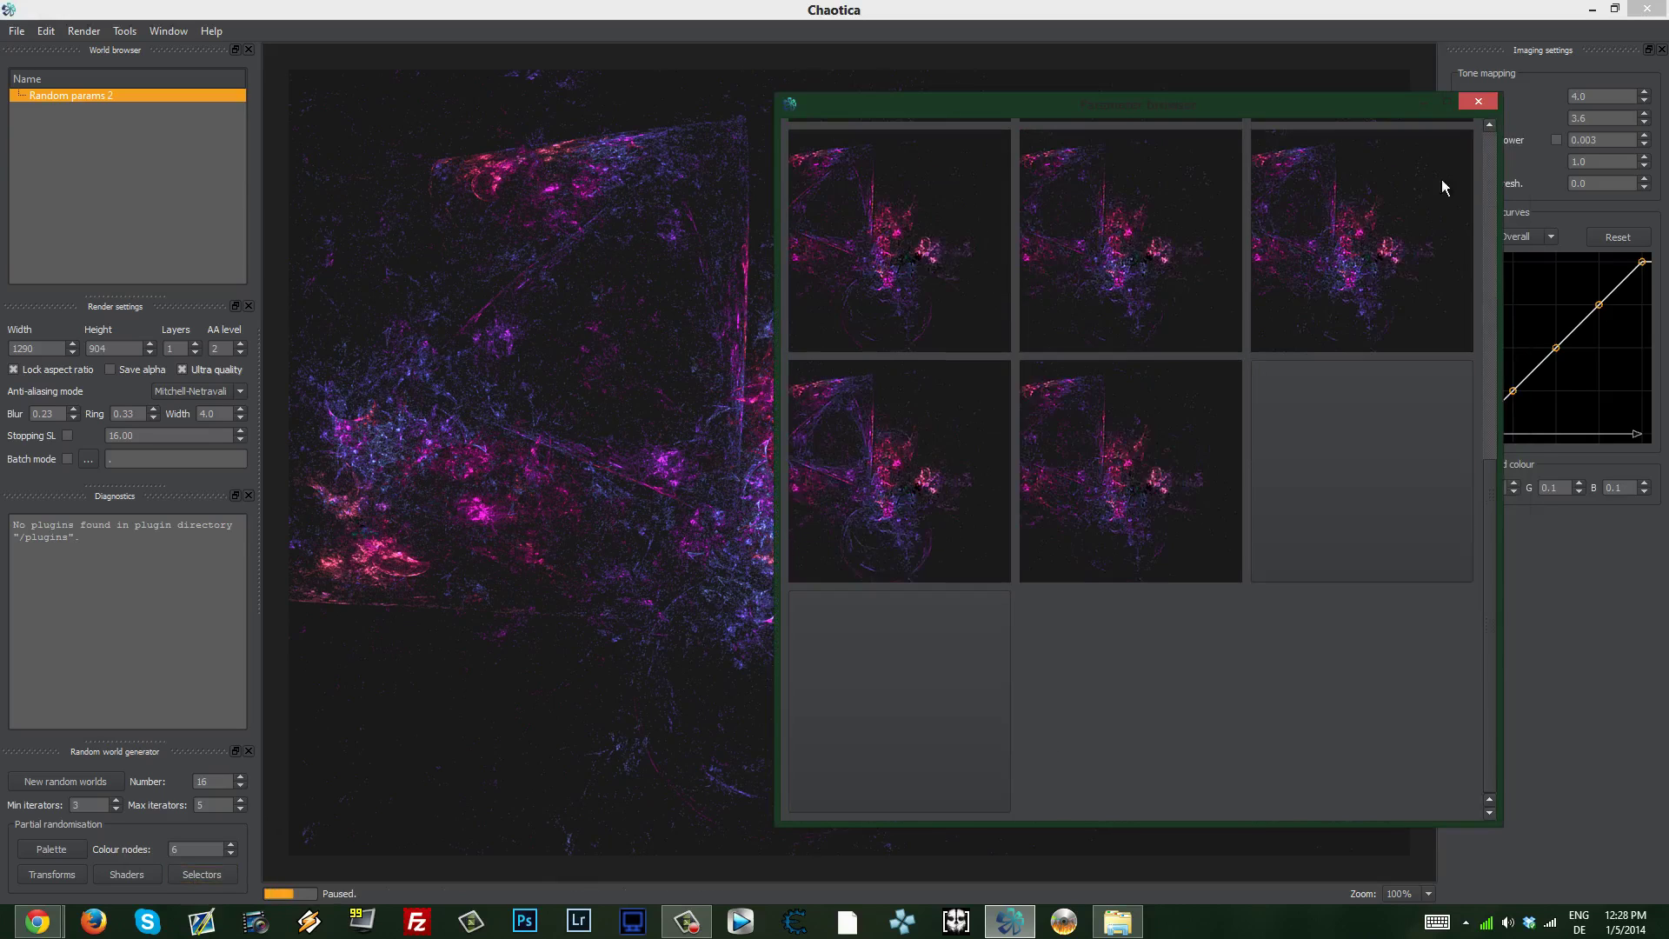
{"action": "left_click", "coordinate": [1478, 101]}
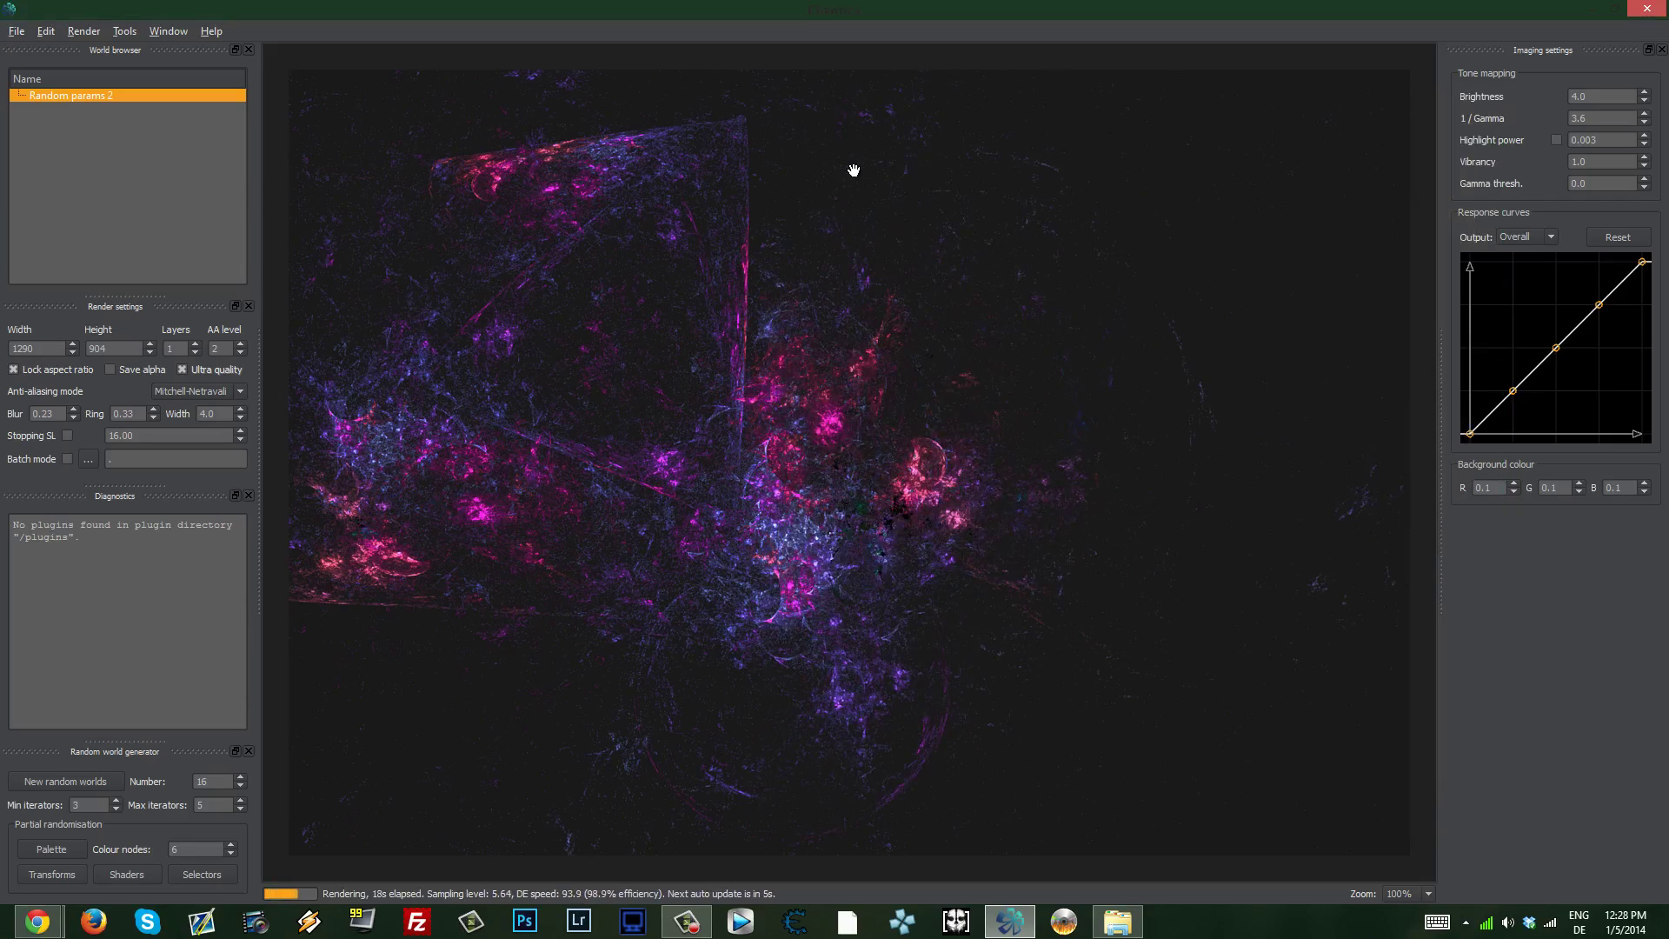
- Shrink the fractal within the frame and shift it slightly so it sits near the image centre
{"action": "scroll", "coordinate": [855, 733], "scroll_direction": "down", "scroll_amount": 3}
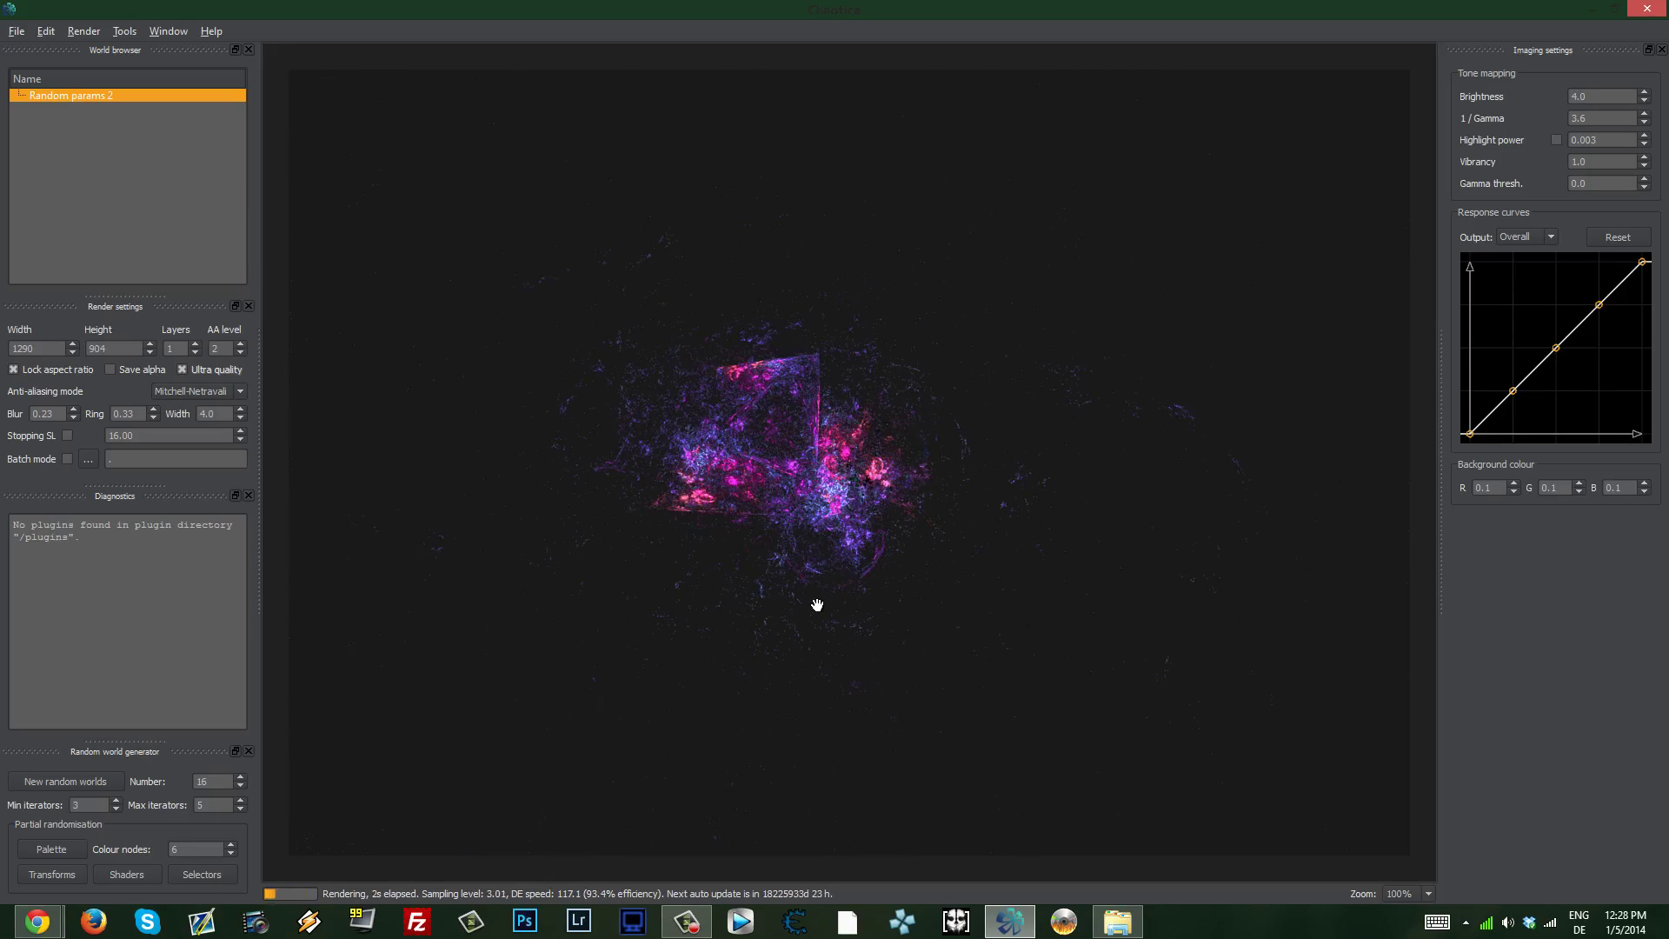
{"action": "scroll", "coordinate": [831, 604], "scroll_direction": "up", "scroll_amount": 1}
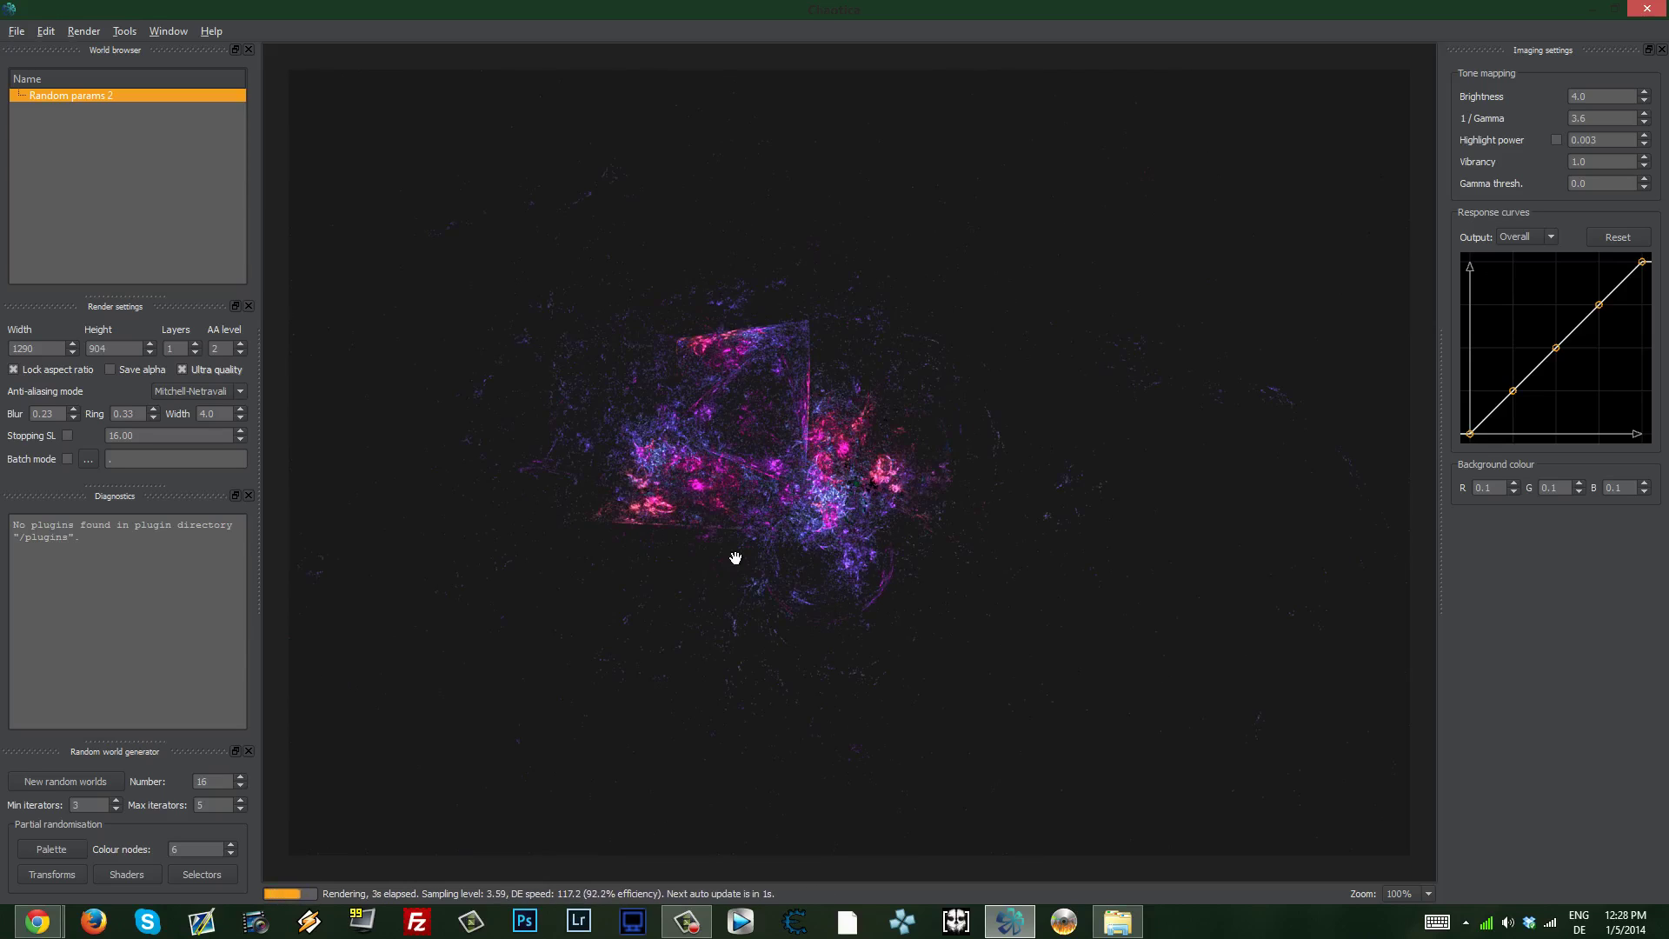
{"action": "left_click_drag", "start_coordinate": [833, 490], "coordinate": [872, 477]}
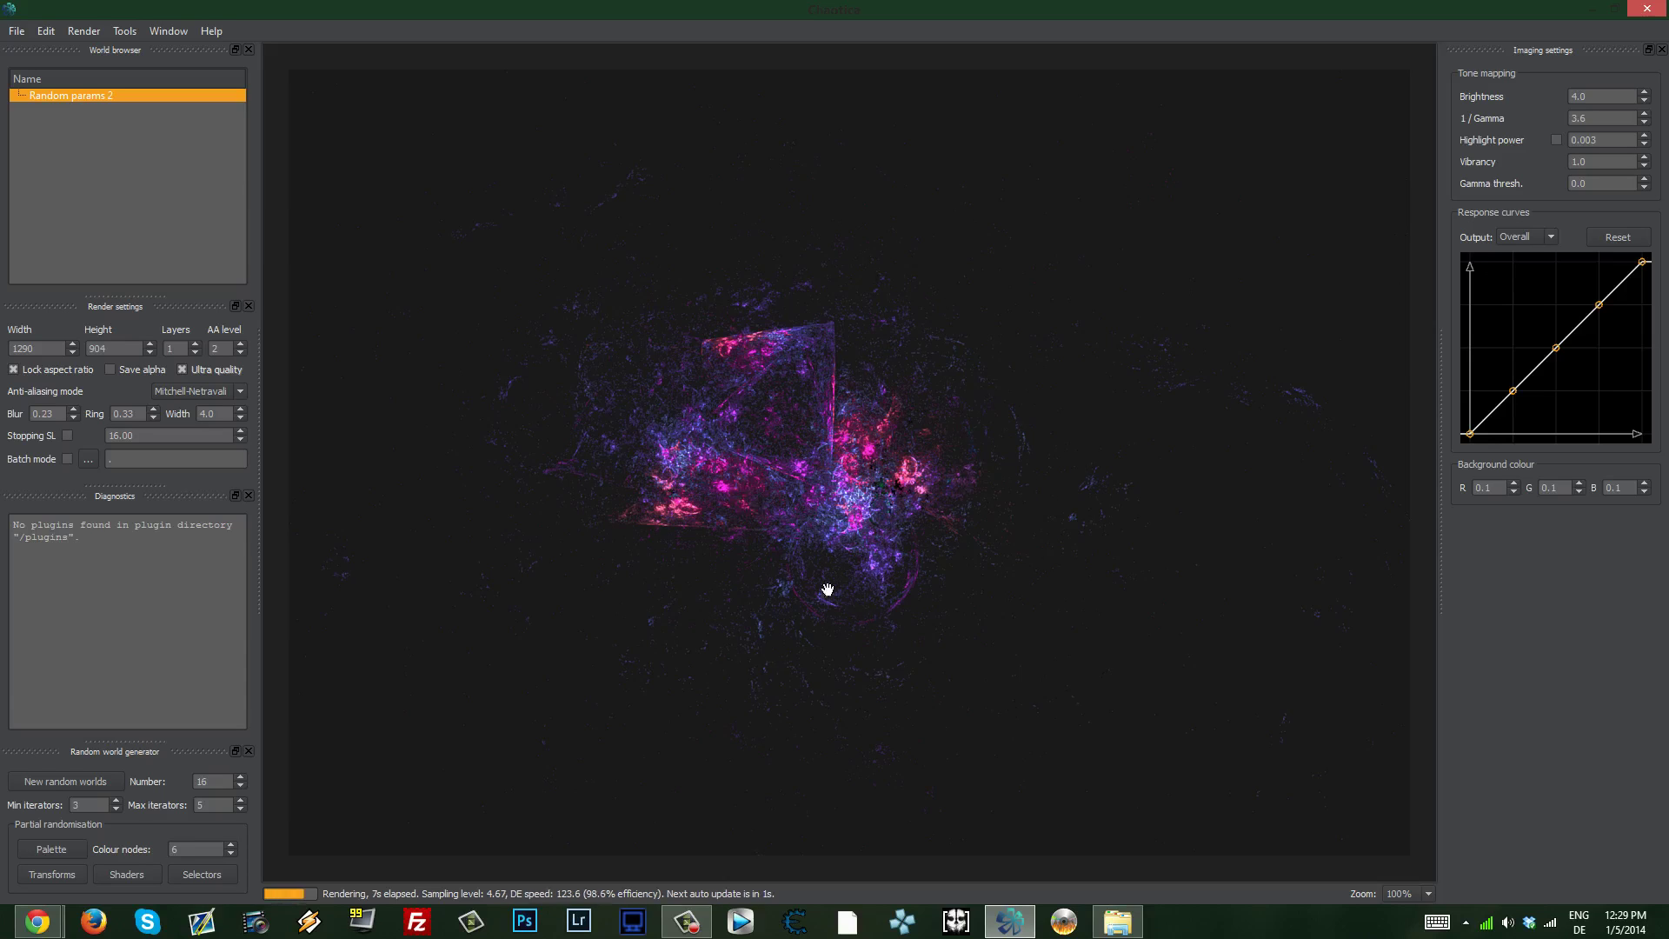
- View the finished image Fractal (16) from the Fractals folder, and close both the picture and the folder
{"action": "left_click", "coordinate": [1119, 922]}
{"action": "double_click", "coordinate": [558, 254]}
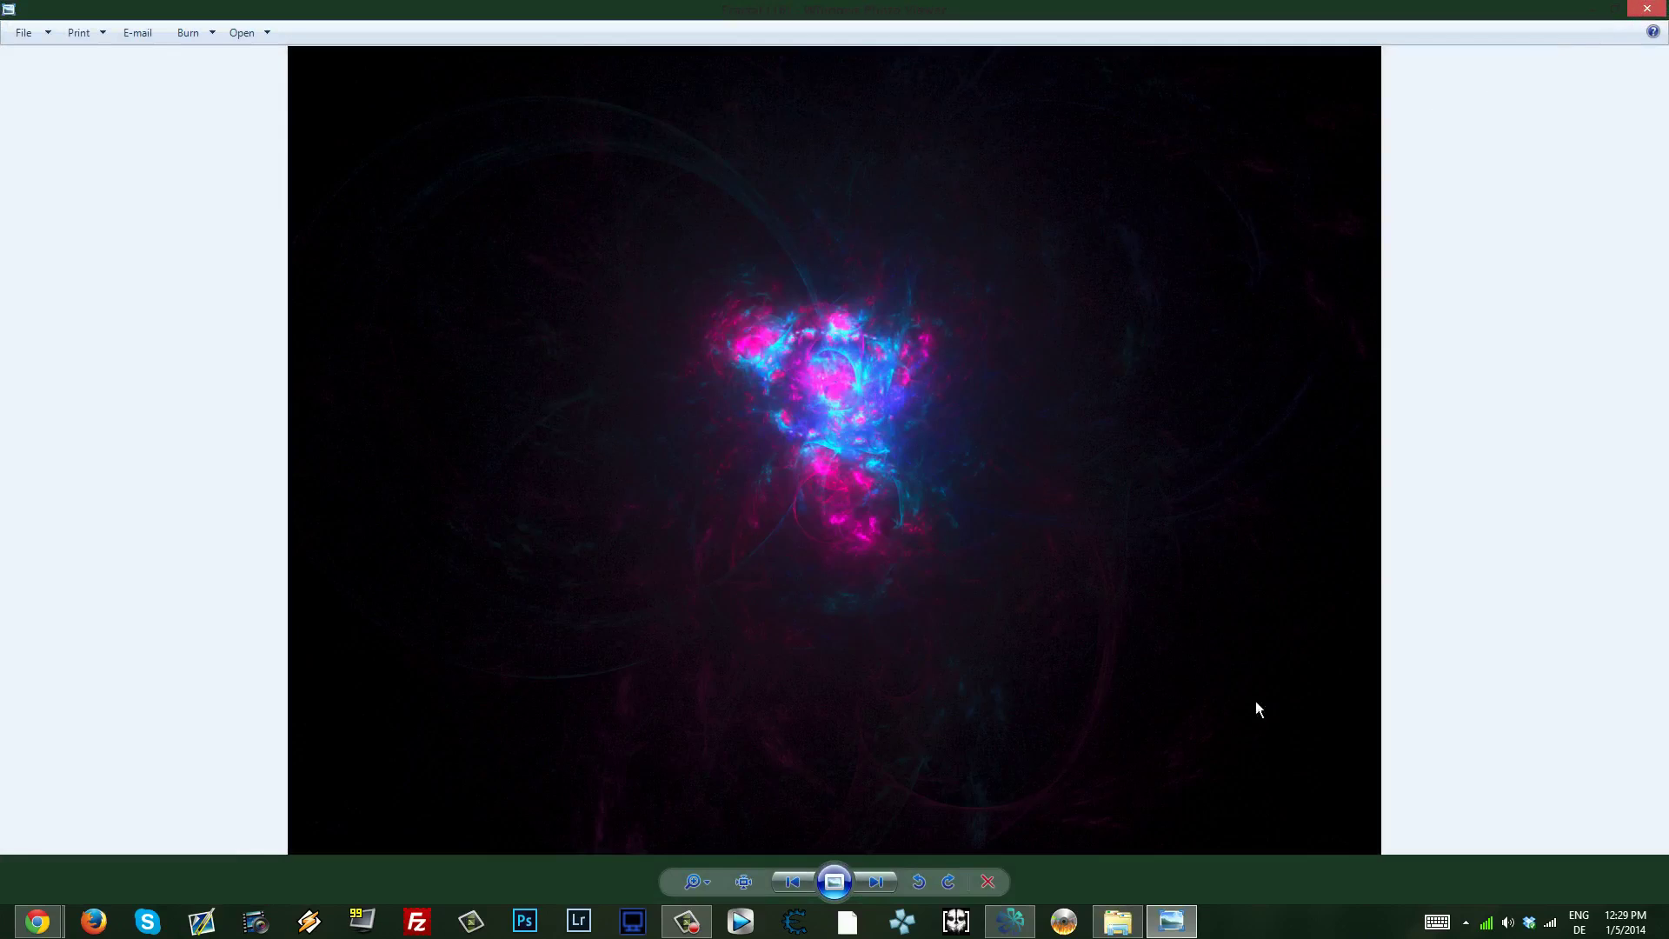
{"action": "left_click", "coordinate": [1648, 9]}
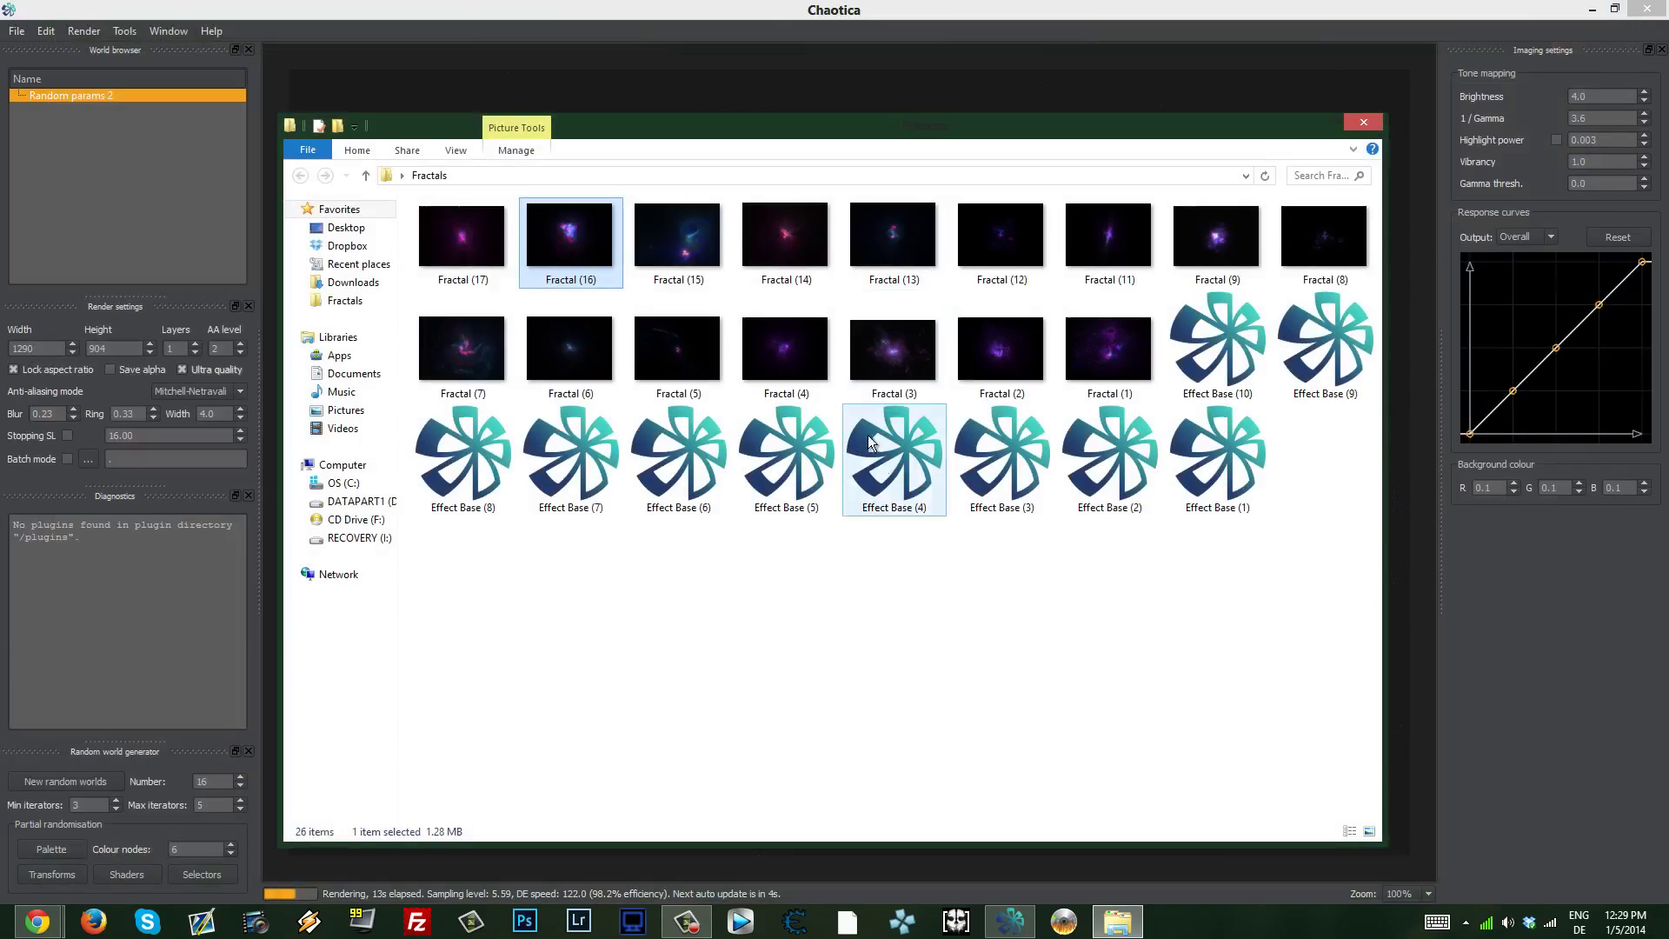
{"action": "left_click", "coordinate": [1363, 121]}
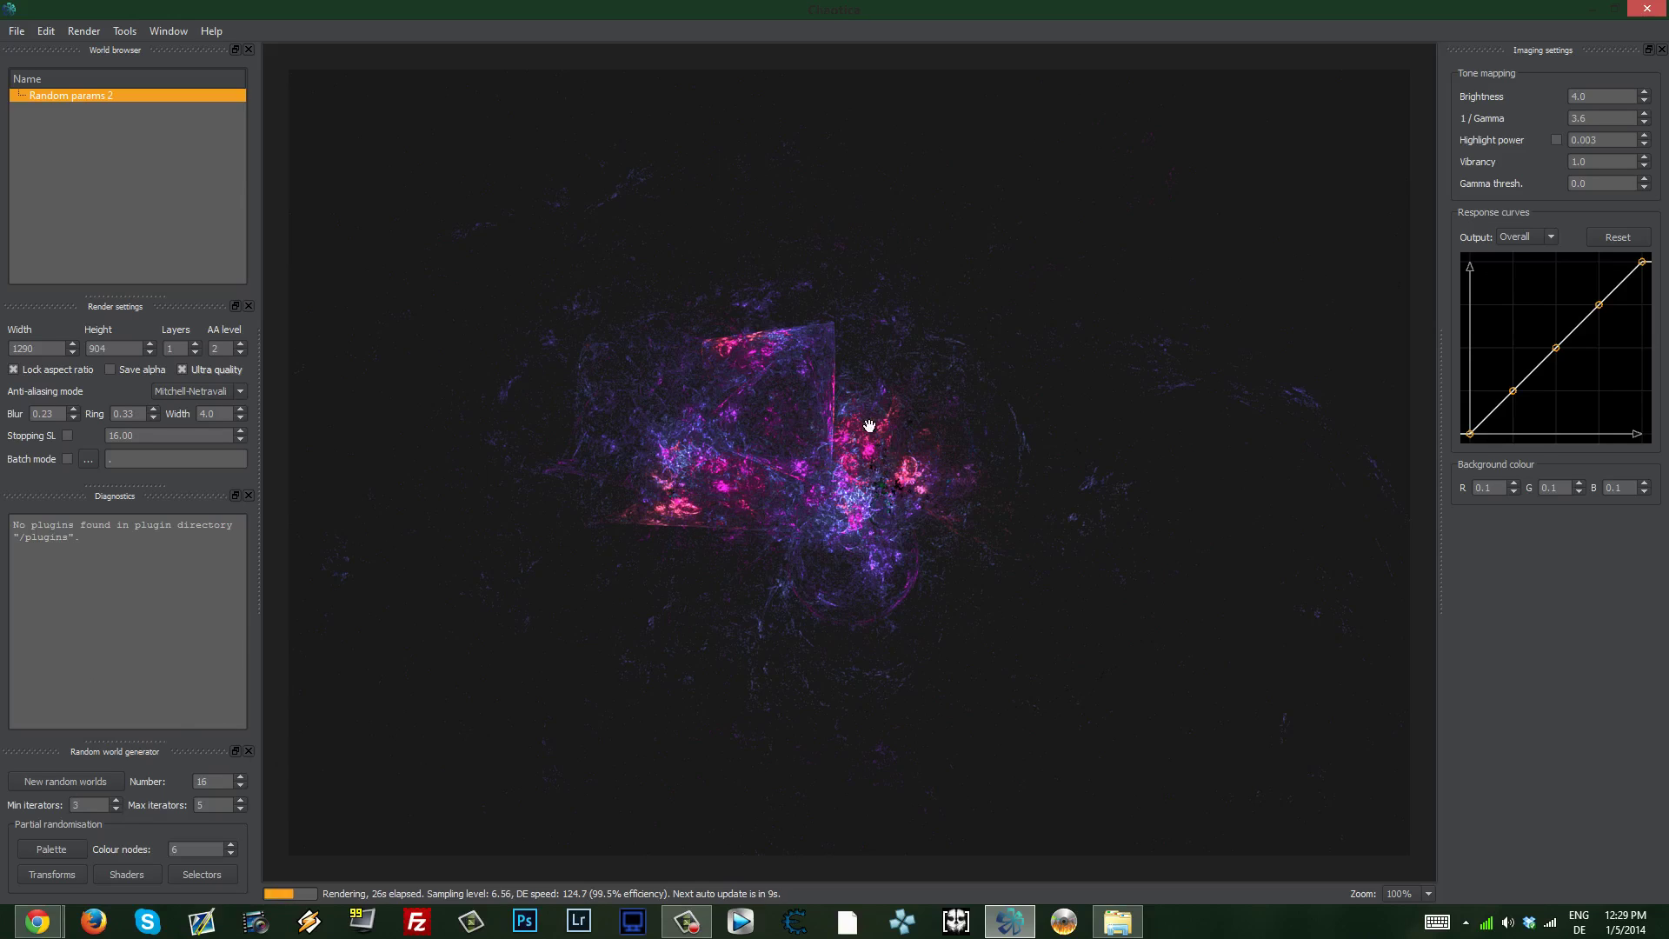
- Generate random transform variations, try the first one on the fractal, and undo the transform change
{"action": "left_click", "coordinate": [49, 876]}
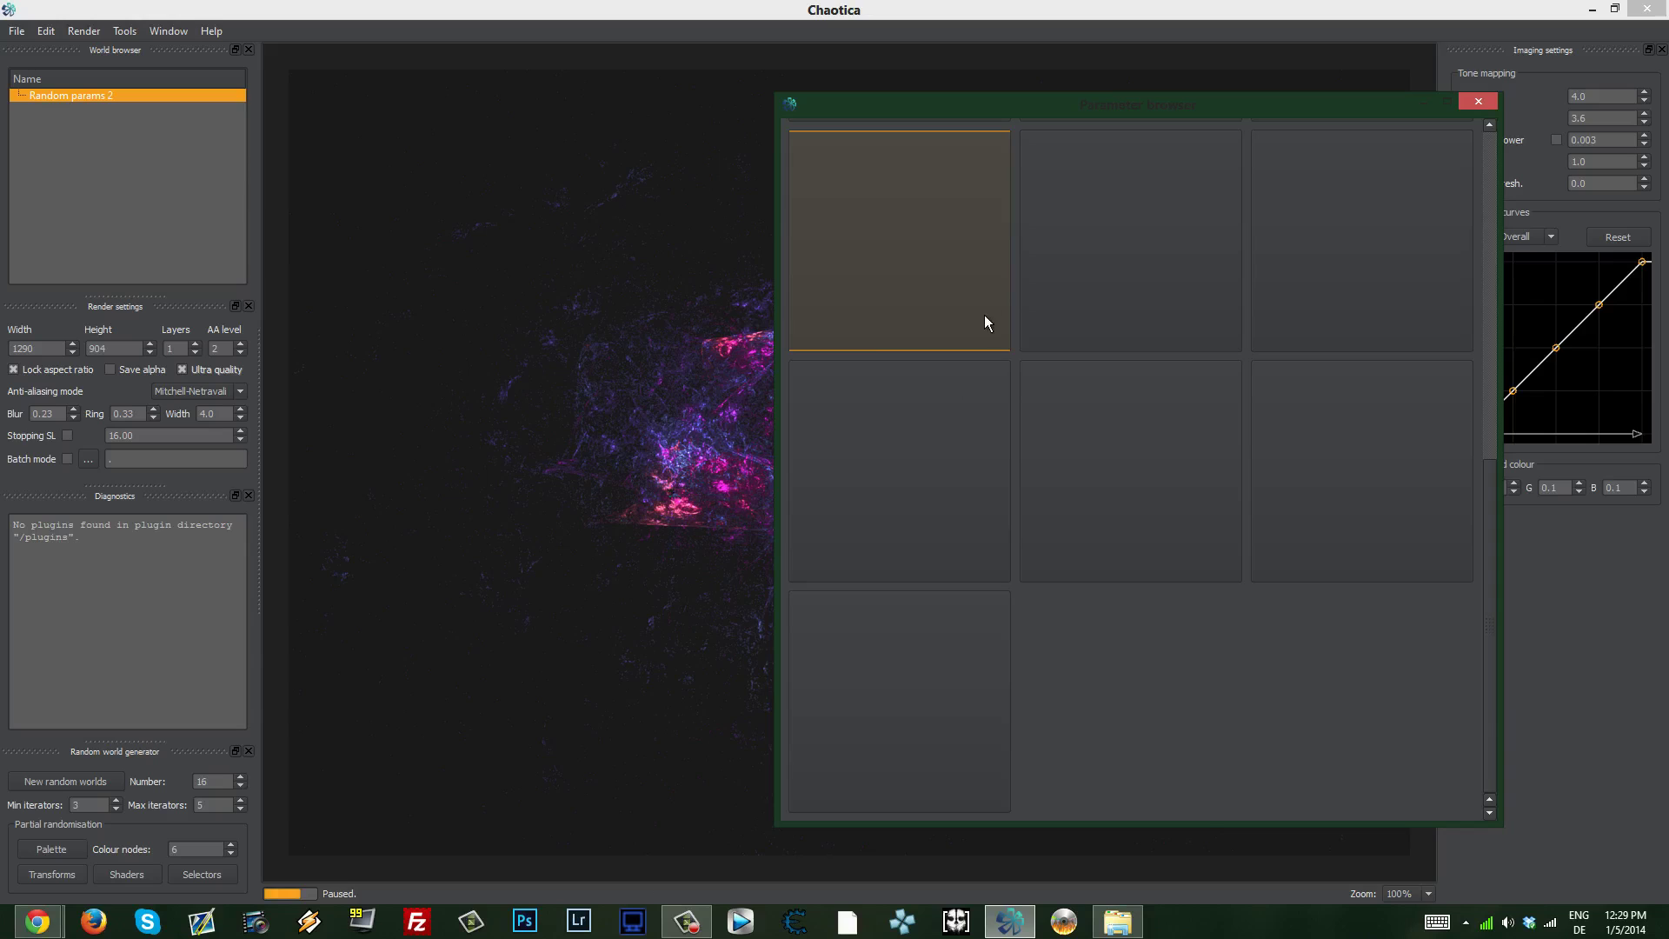
{"action": "left_click_drag", "start_coordinate": [1030, 107], "coordinate": [1159, 108]}
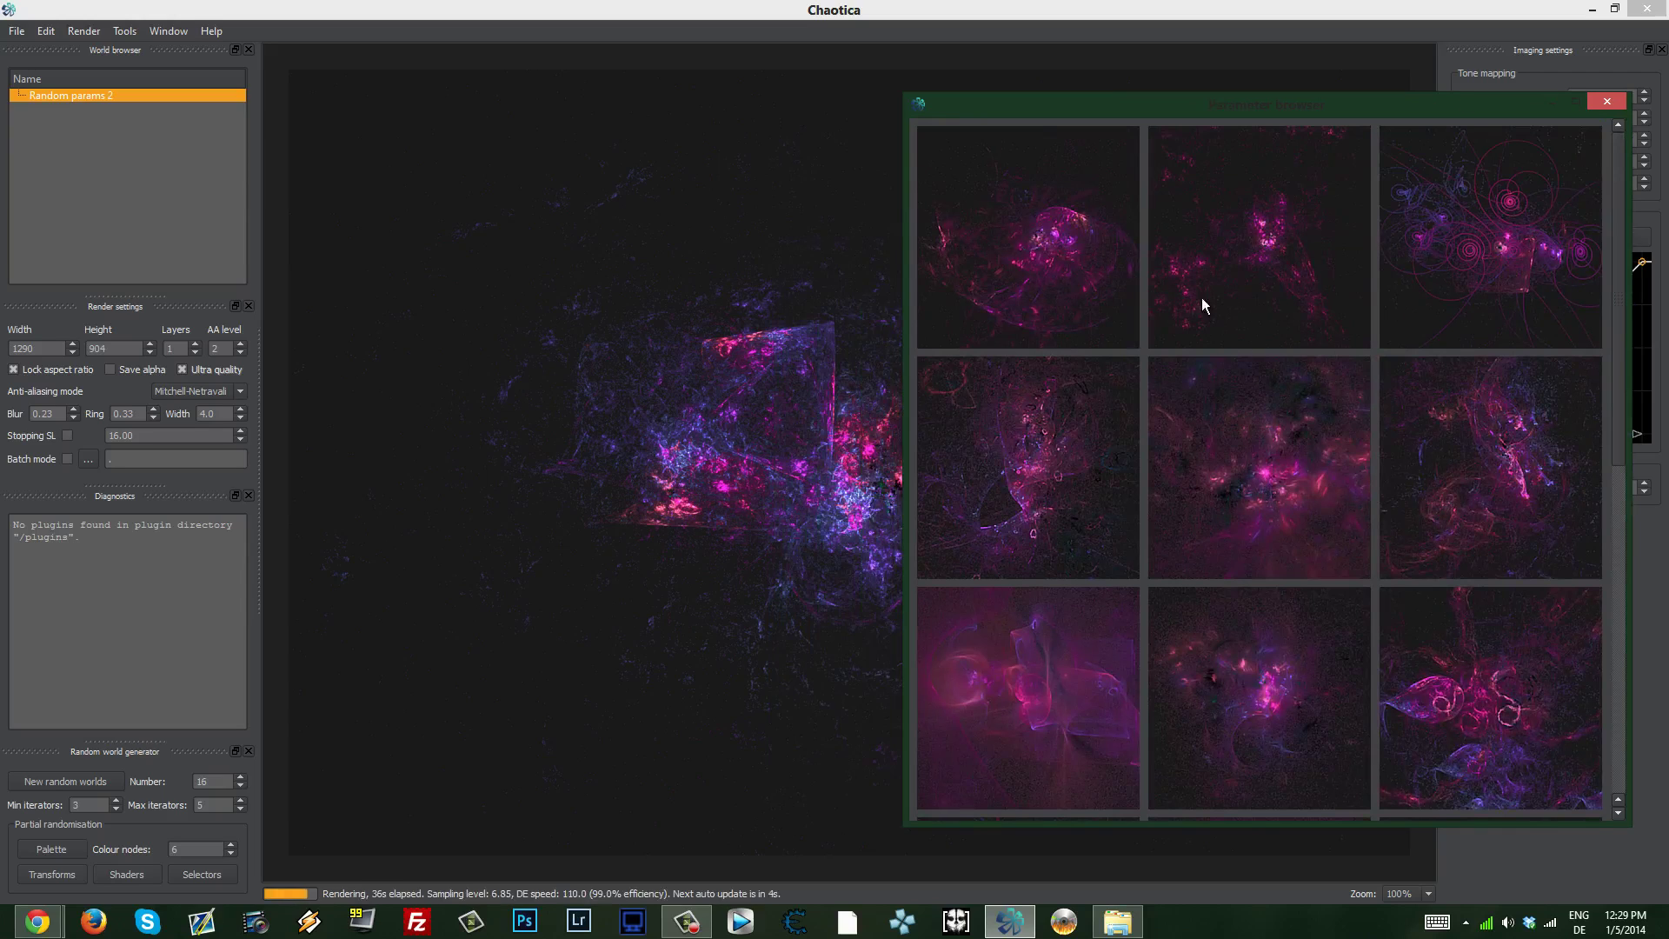
{"action": "scroll", "coordinate": [1208, 301], "scroll_direction": "down", "scroll_amount": 5}
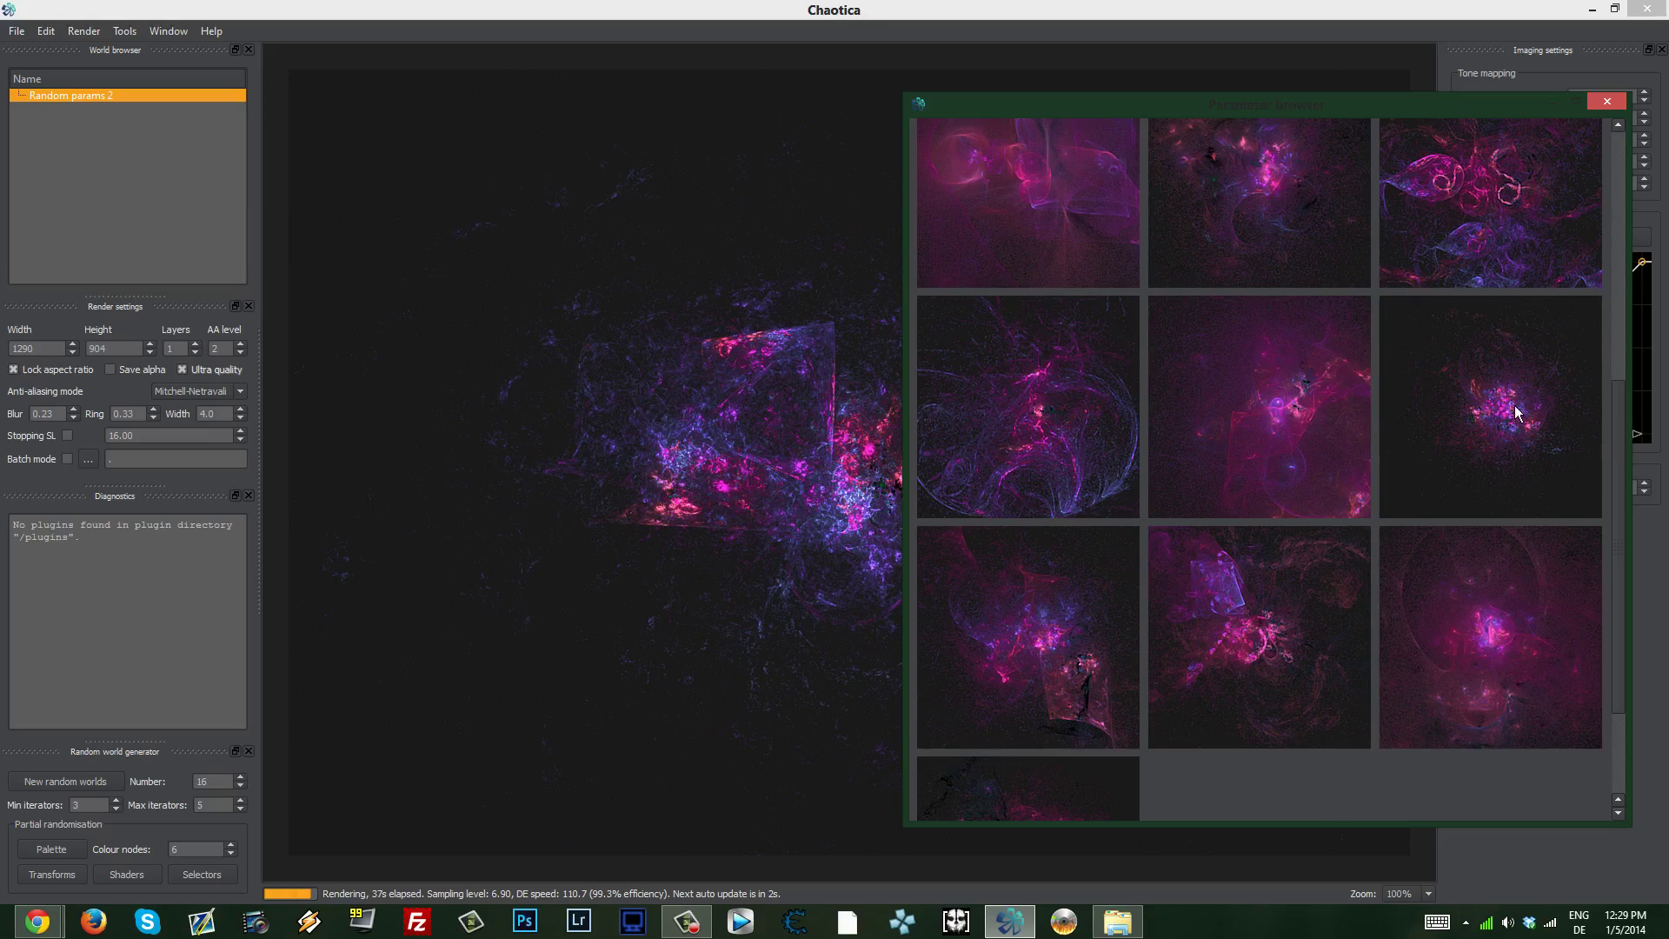
{"action": "scroll", "coordinate": [1223, 575], "scroll_direction": "up", "scroll_amount": 5}
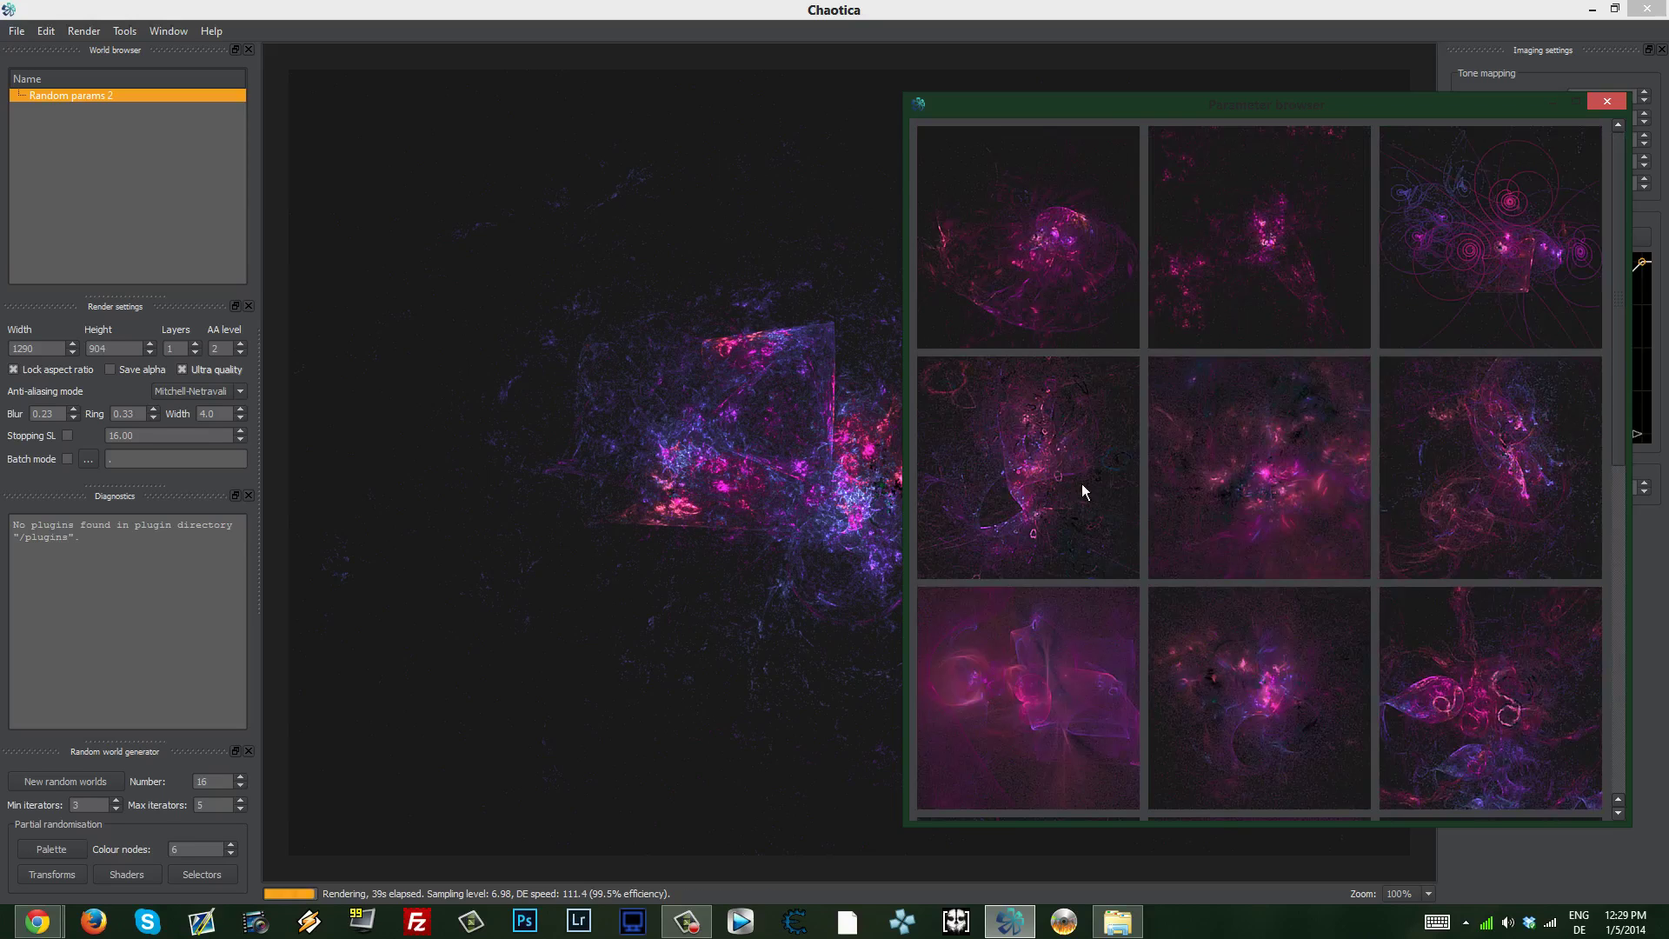
{"action": "left_click", "coordinate": [1607, 101]}
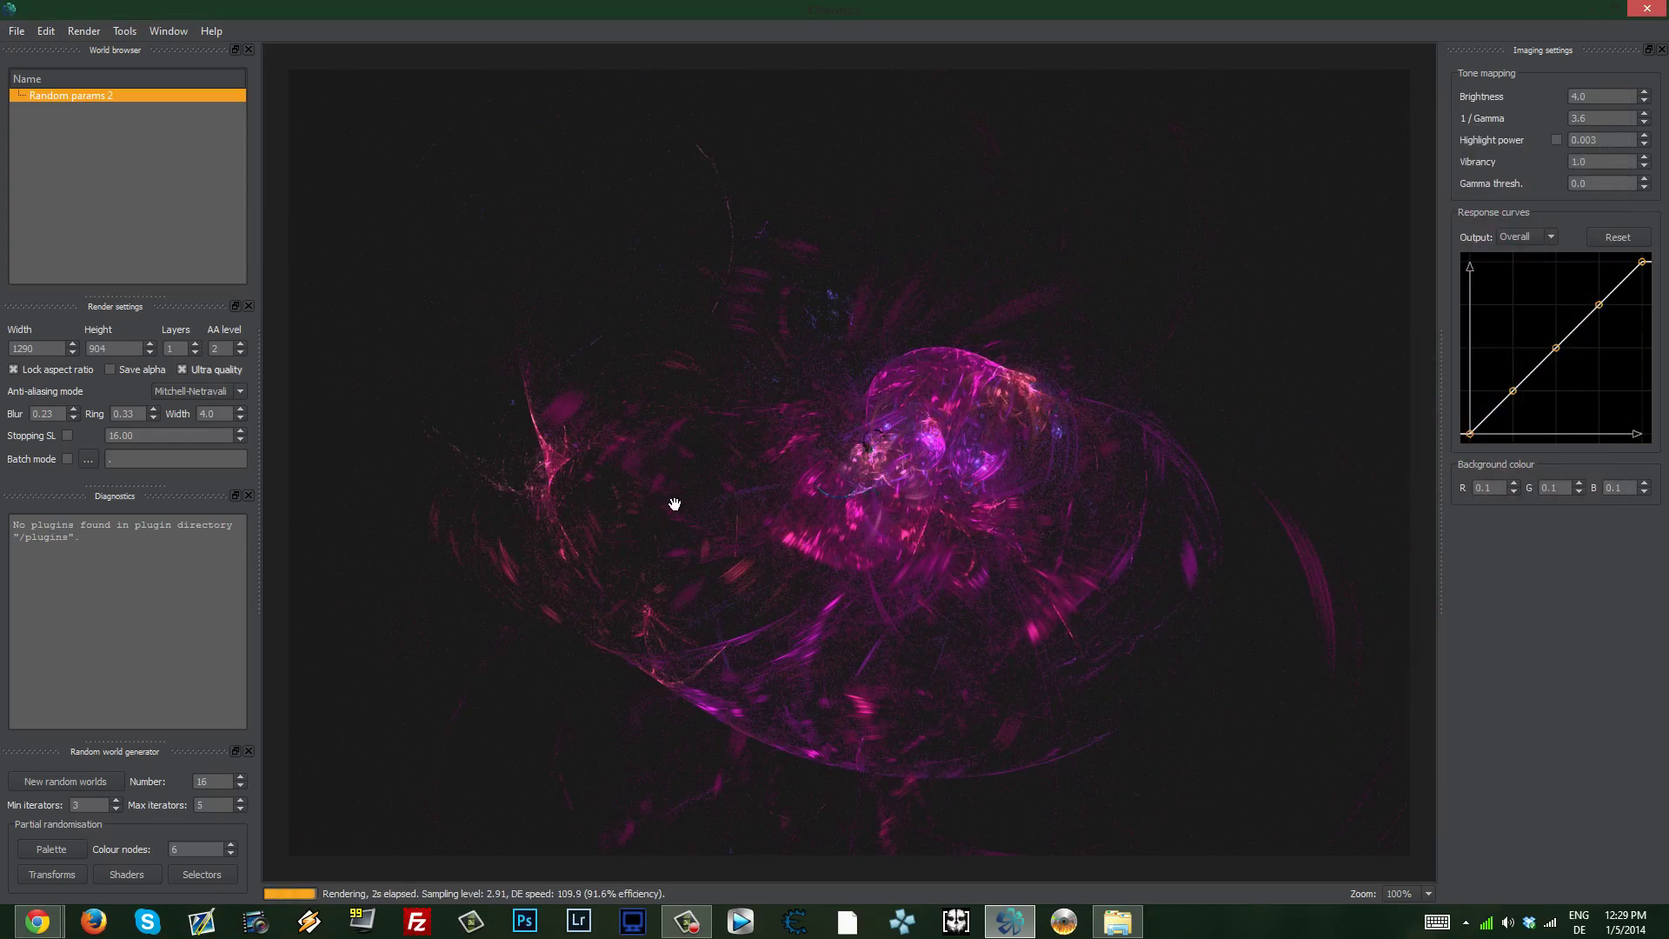
{"action": "left_click", "coordinate": [43, 31]}
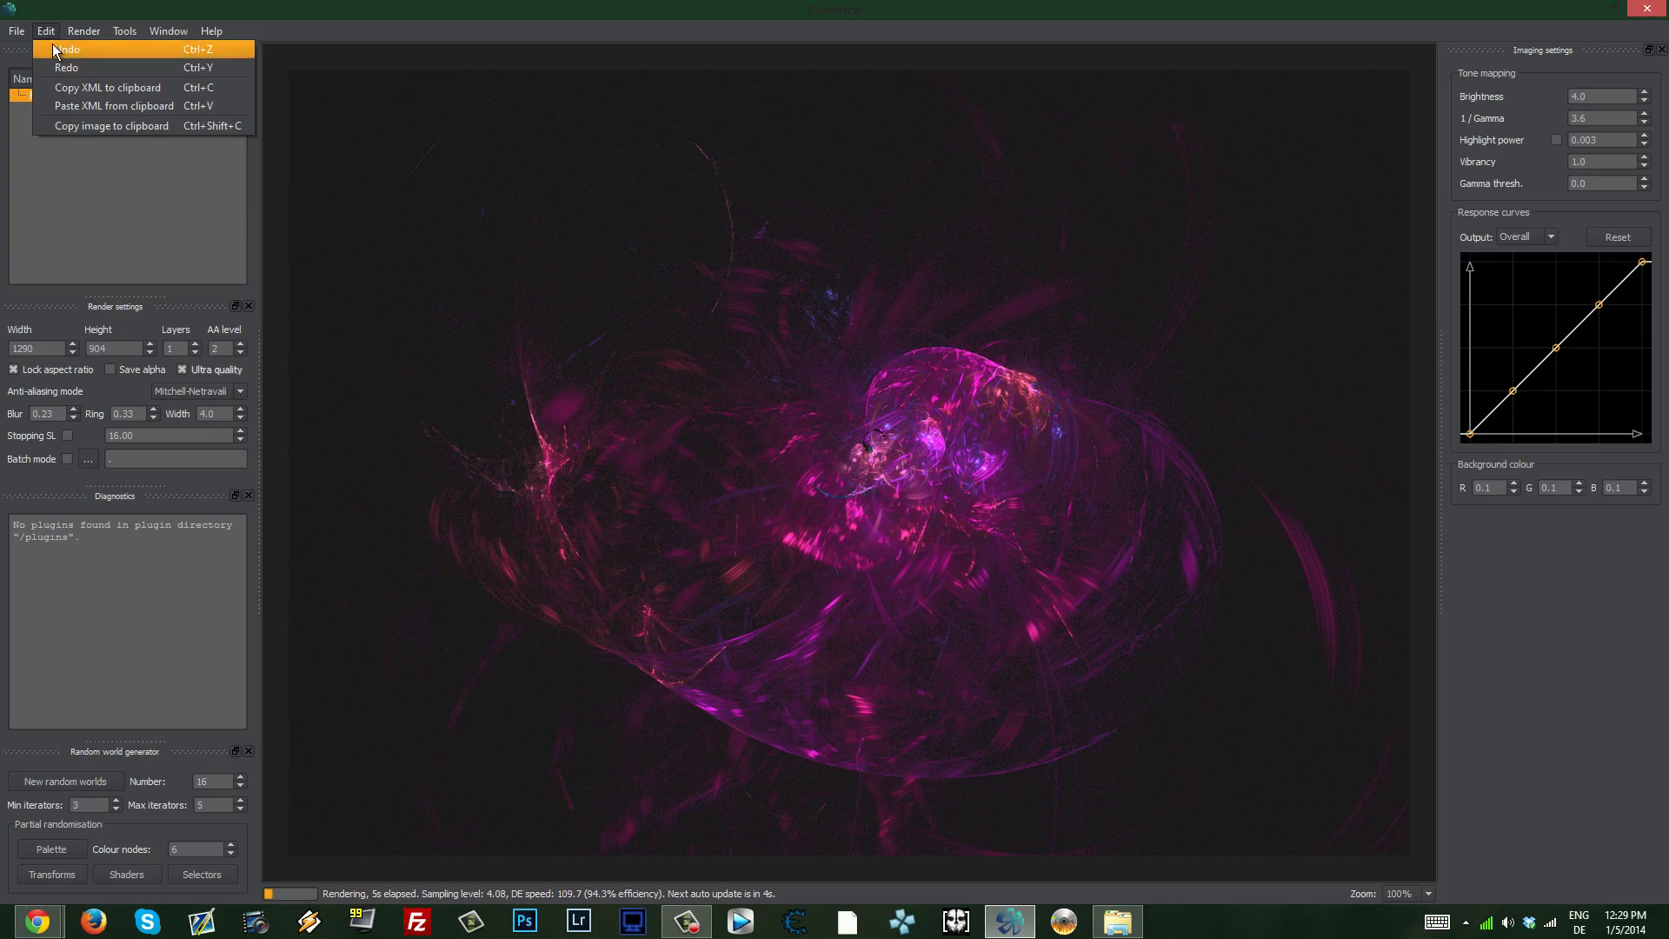
{"action": "left_click", "coordinate": [53, 49]}
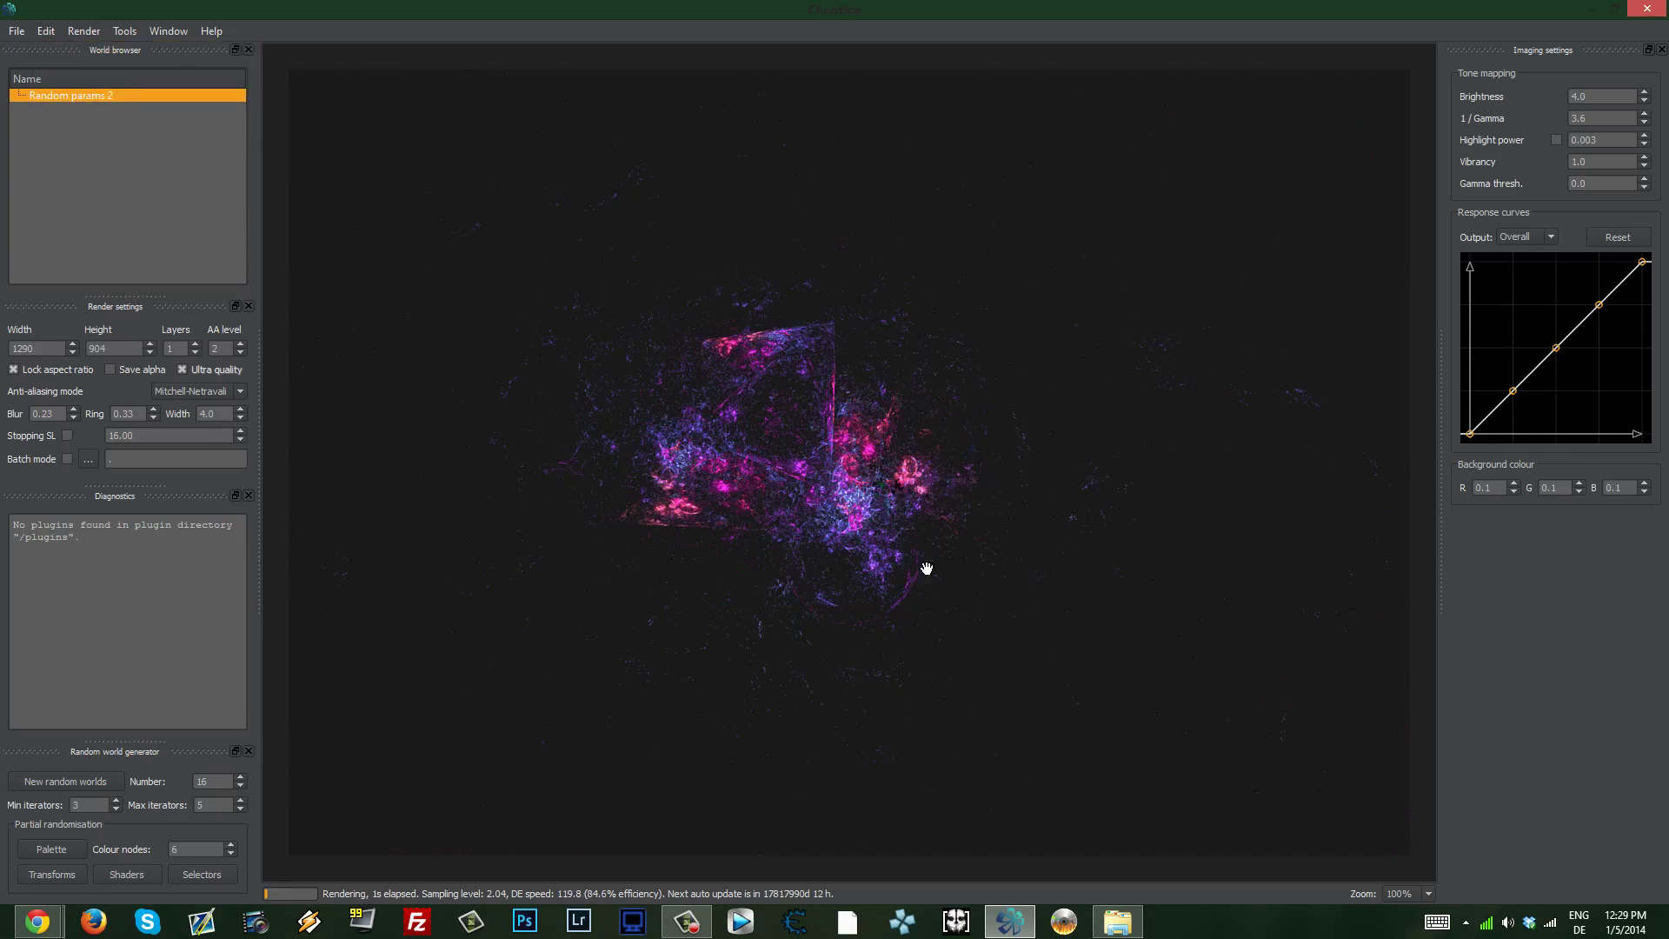
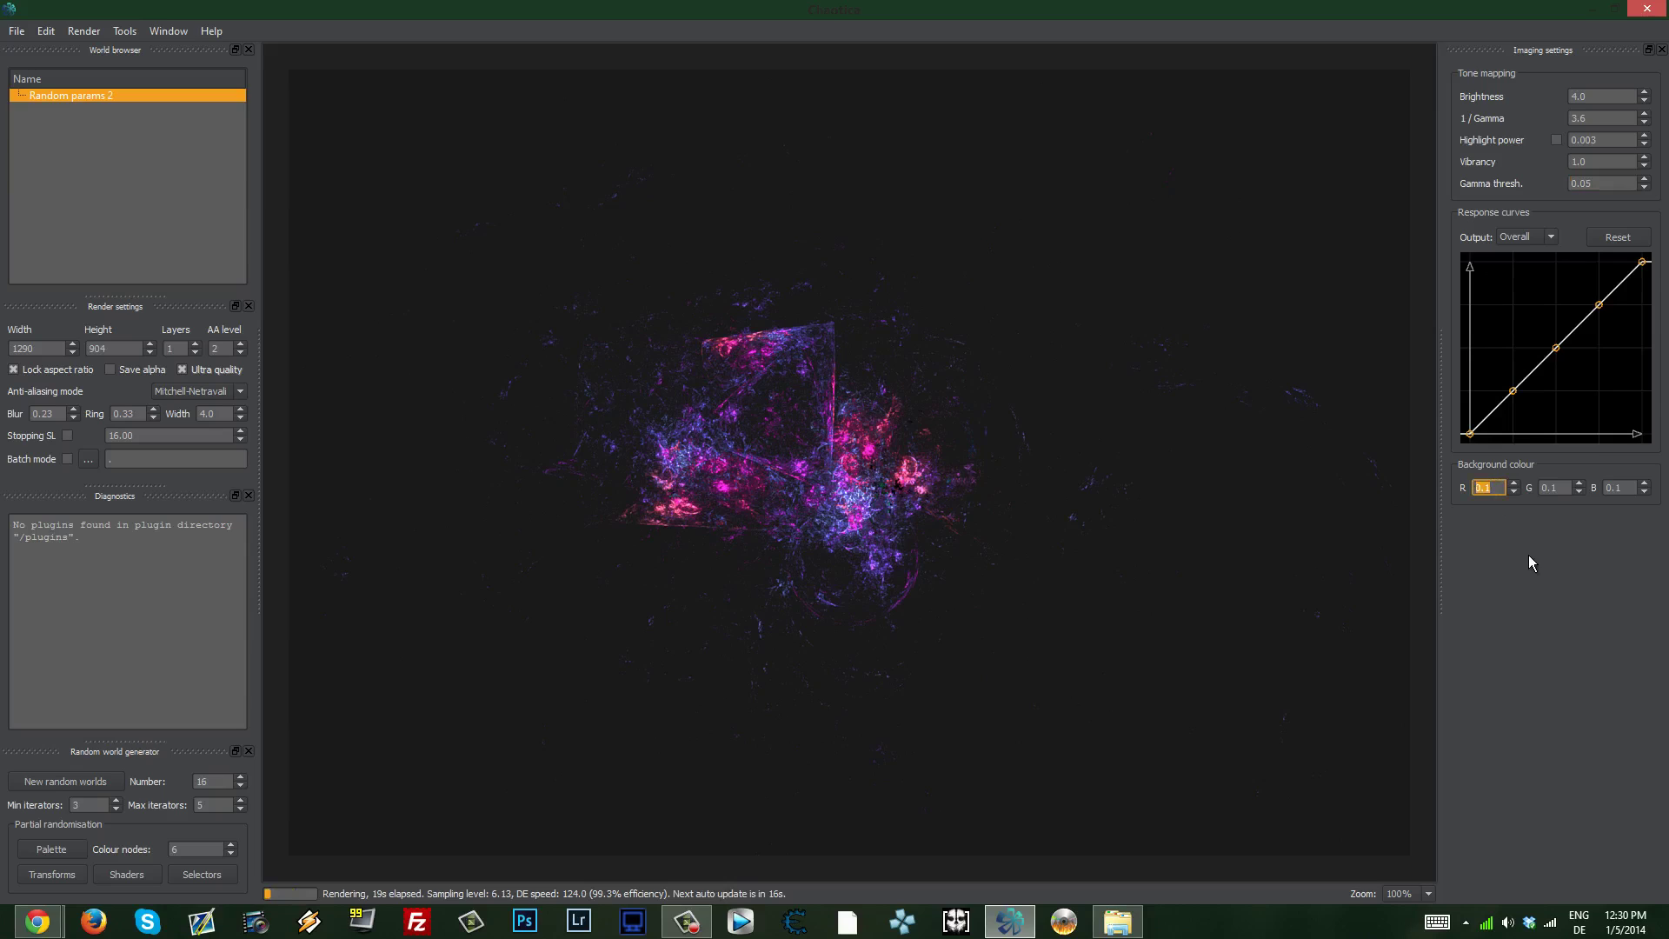
- Set the background colour to R 0, G 0, B 0 and the gamma threshold to 0.01
{"action": "type", "text": "0"}
{"action": "key", "text": "Tab"}
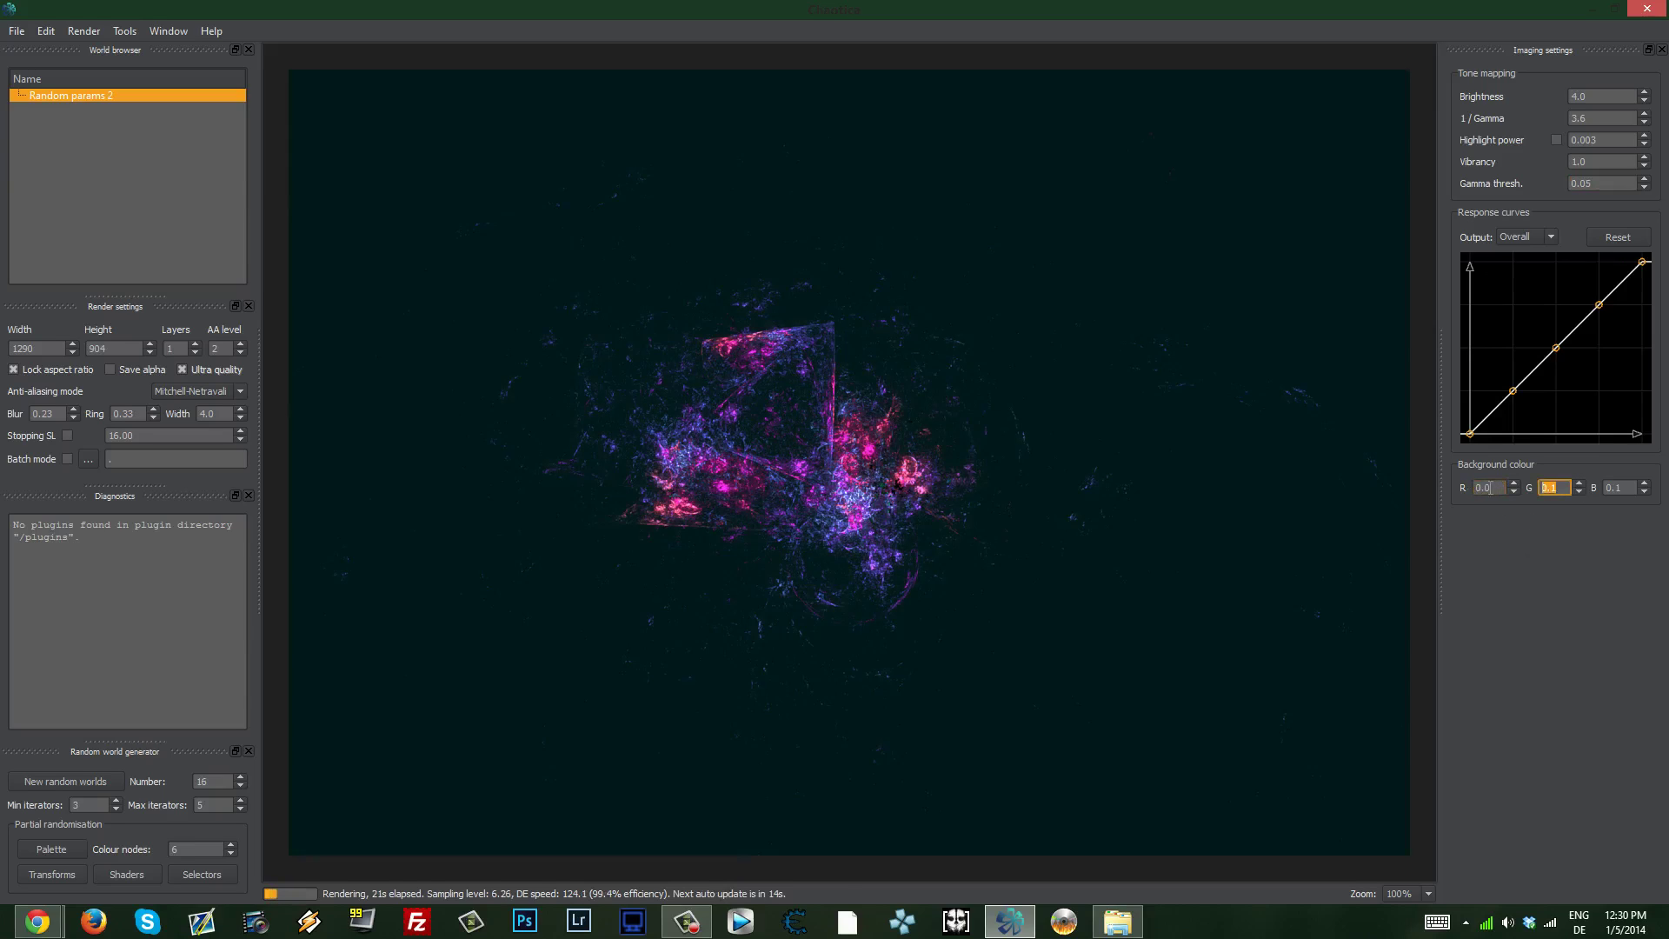
{"action": "type", "text": "0"}
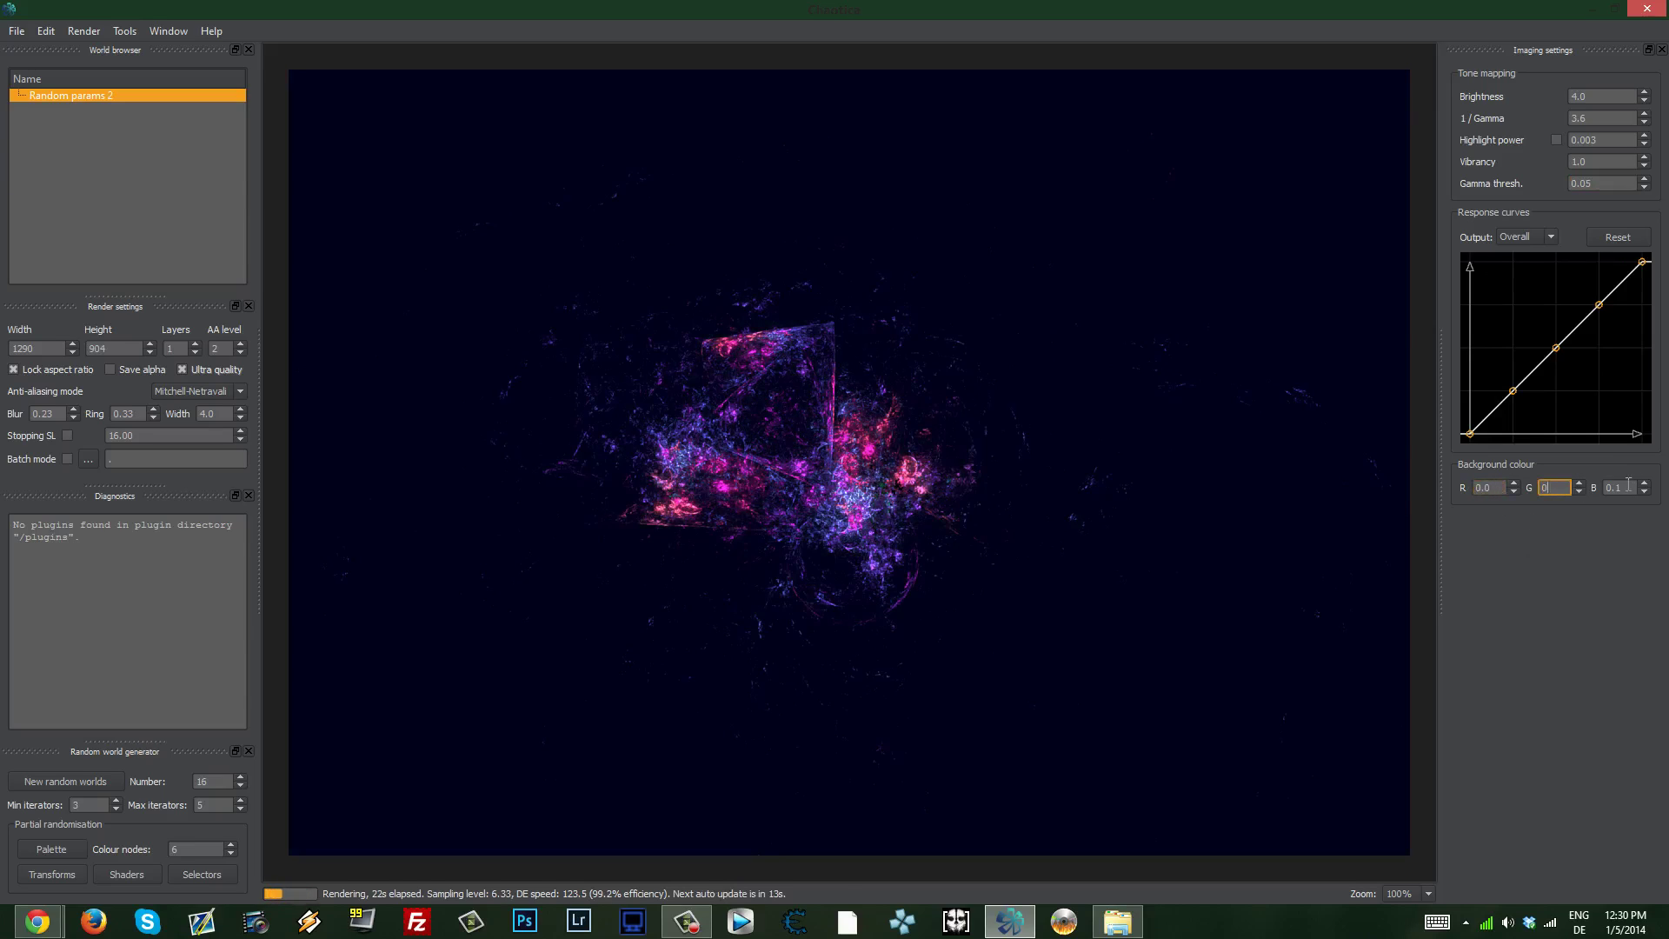
{"action": "key", "text": "Tab"}
{"action": "type", "text": "0"}
{"action": "left_click", "coordinate": [1622, 183]}
{"action": "key", "text": "BackSpace"}
- Test higher and lower tone mapping brightness on the fractal and set it to 3.0
{"action": "left_click", "coordinate": [1612, 92]}
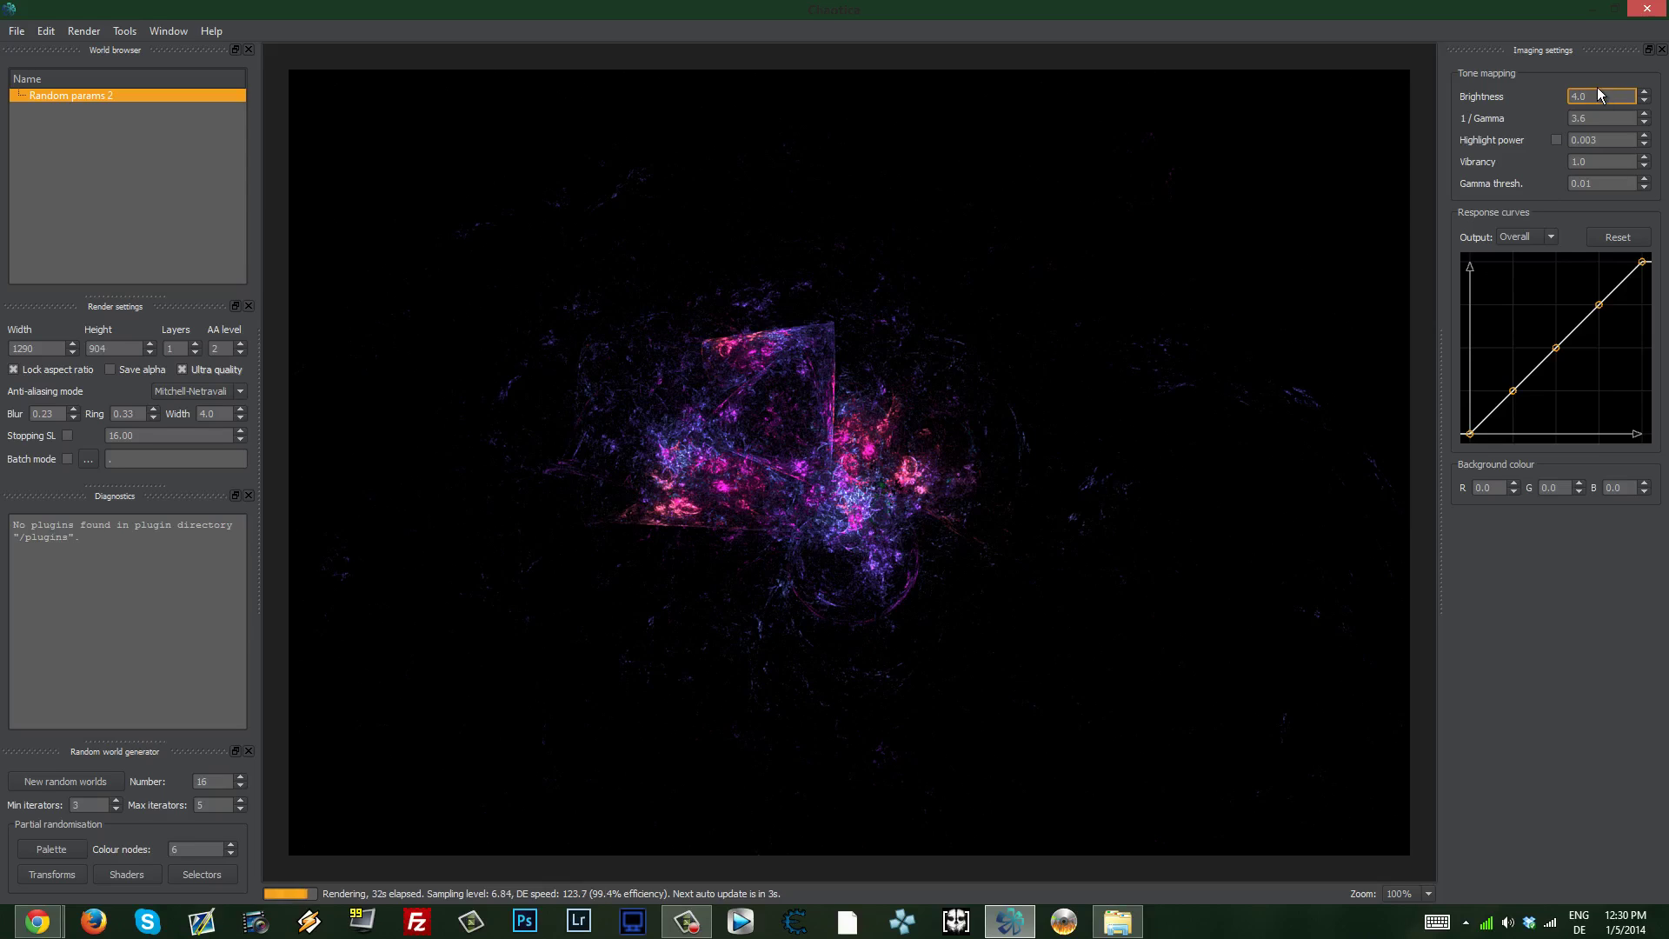
{"action": "key", "text": "BackSpace"}
{"action": "key", "text": "BackSpace"}
{"action": "key", "text": "BackSpace"}
{"action": "type", "text": "17"}
{"action": "key", "text": "Return"}
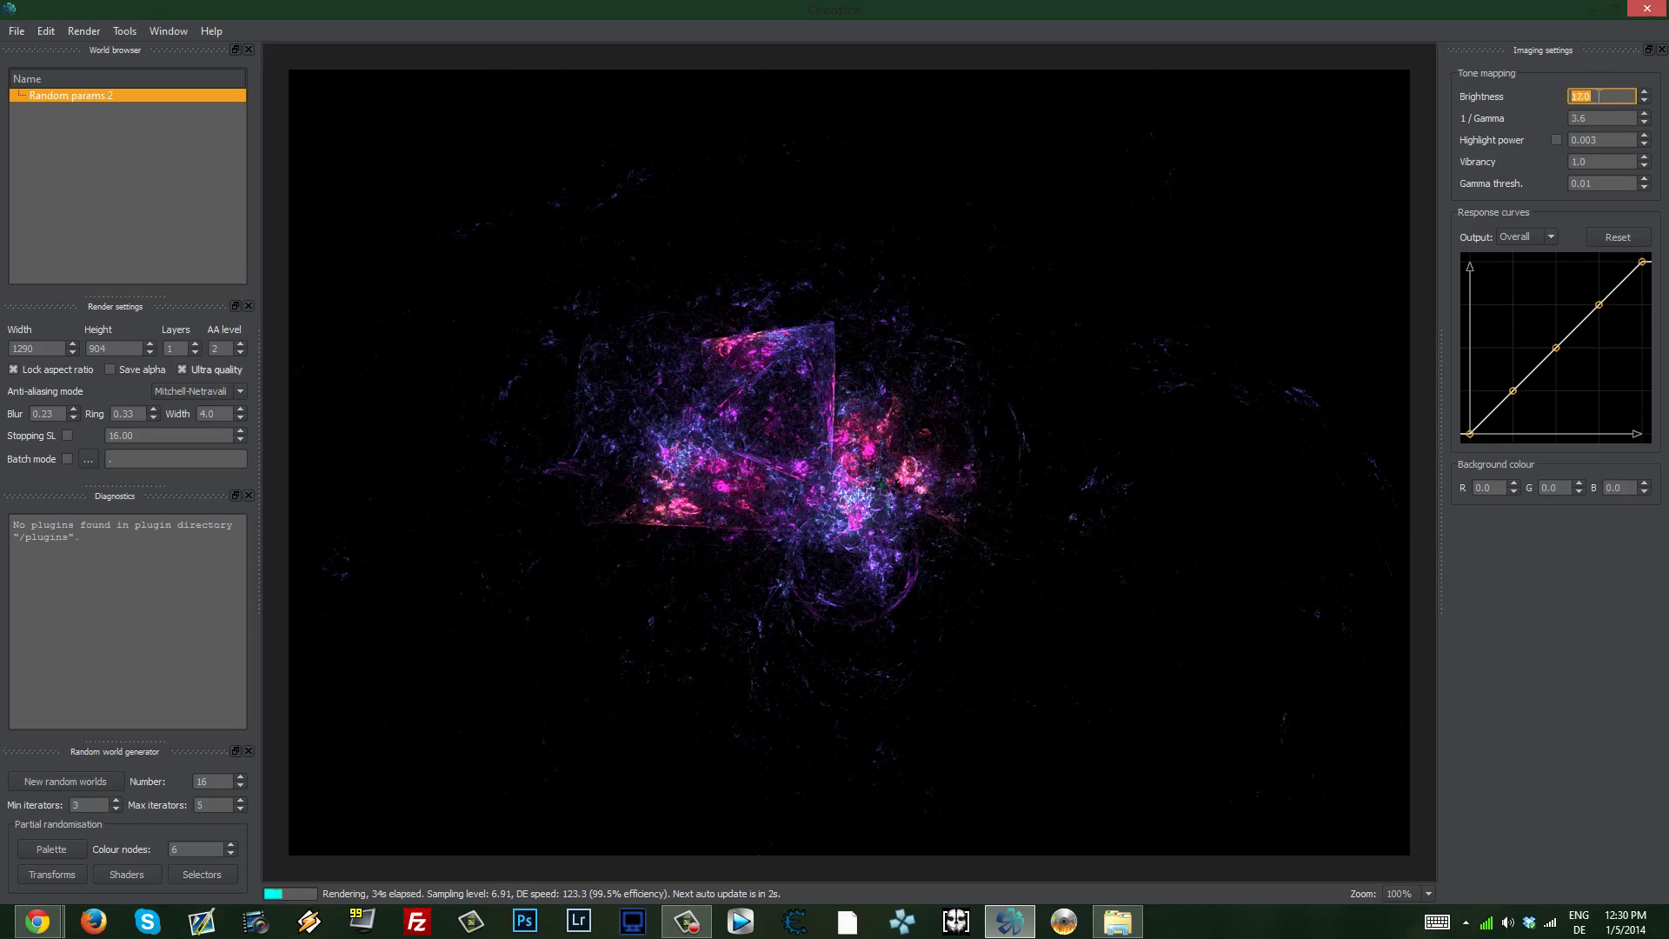
{"action": "scroll", "coordinate": [1600, 95], "scroll_direction": "down", "scroll_amount": 20}
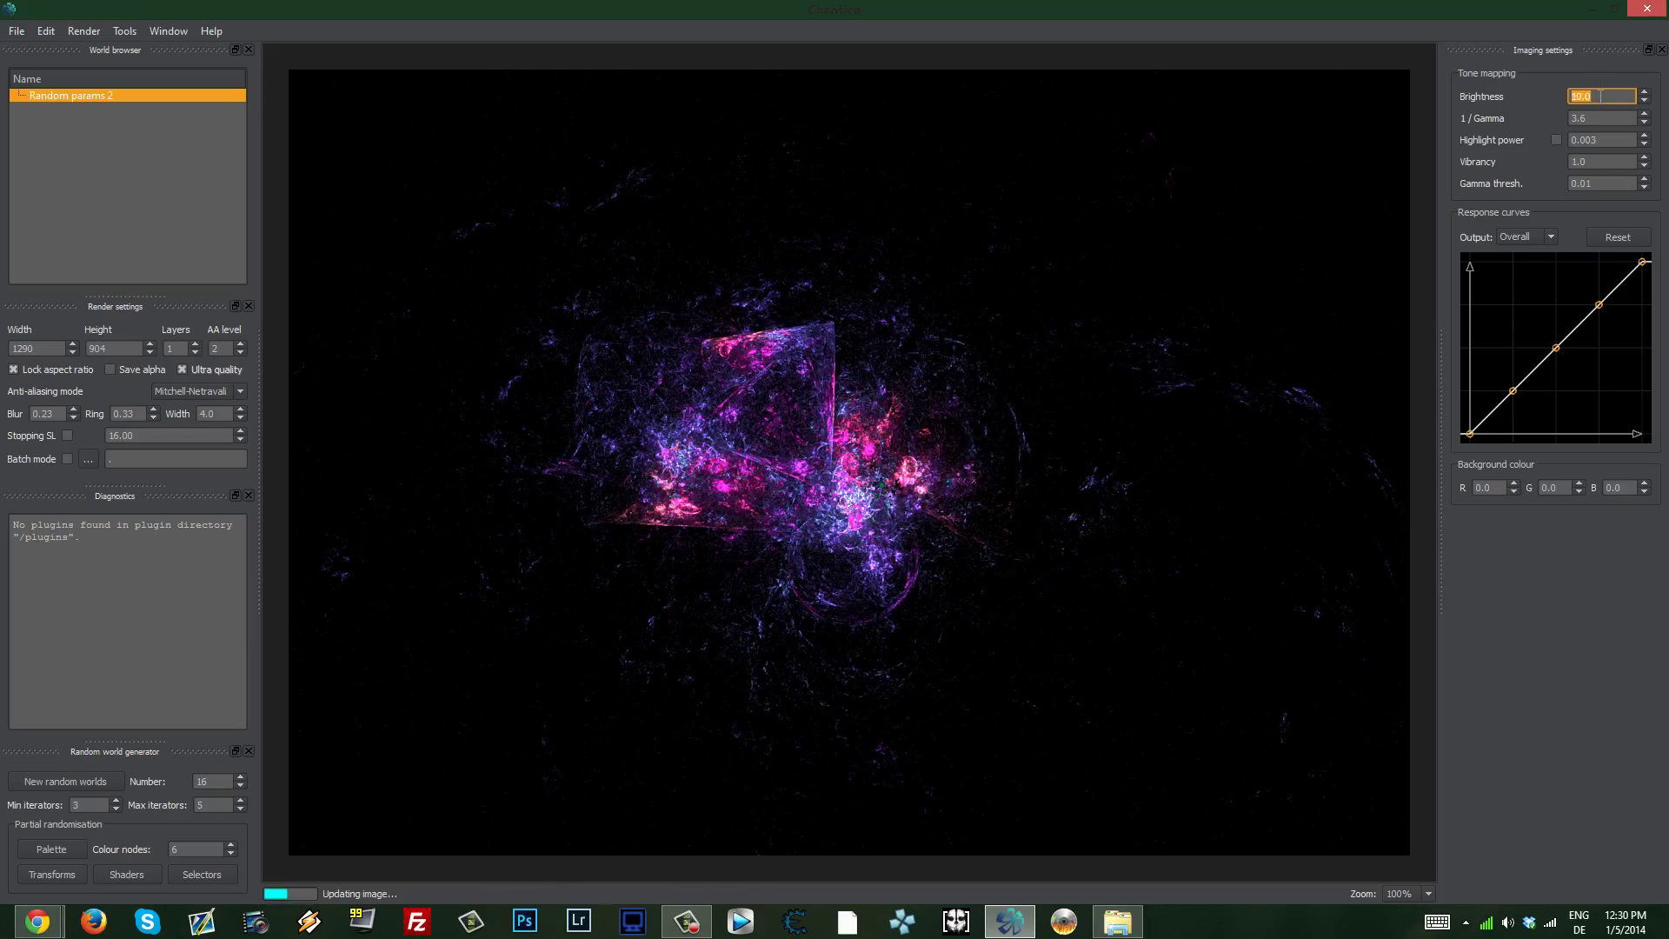
{"action": "scroll", "coordinate": [1600, 96], "scroll_direction": "up", "scroll_amount": 1}
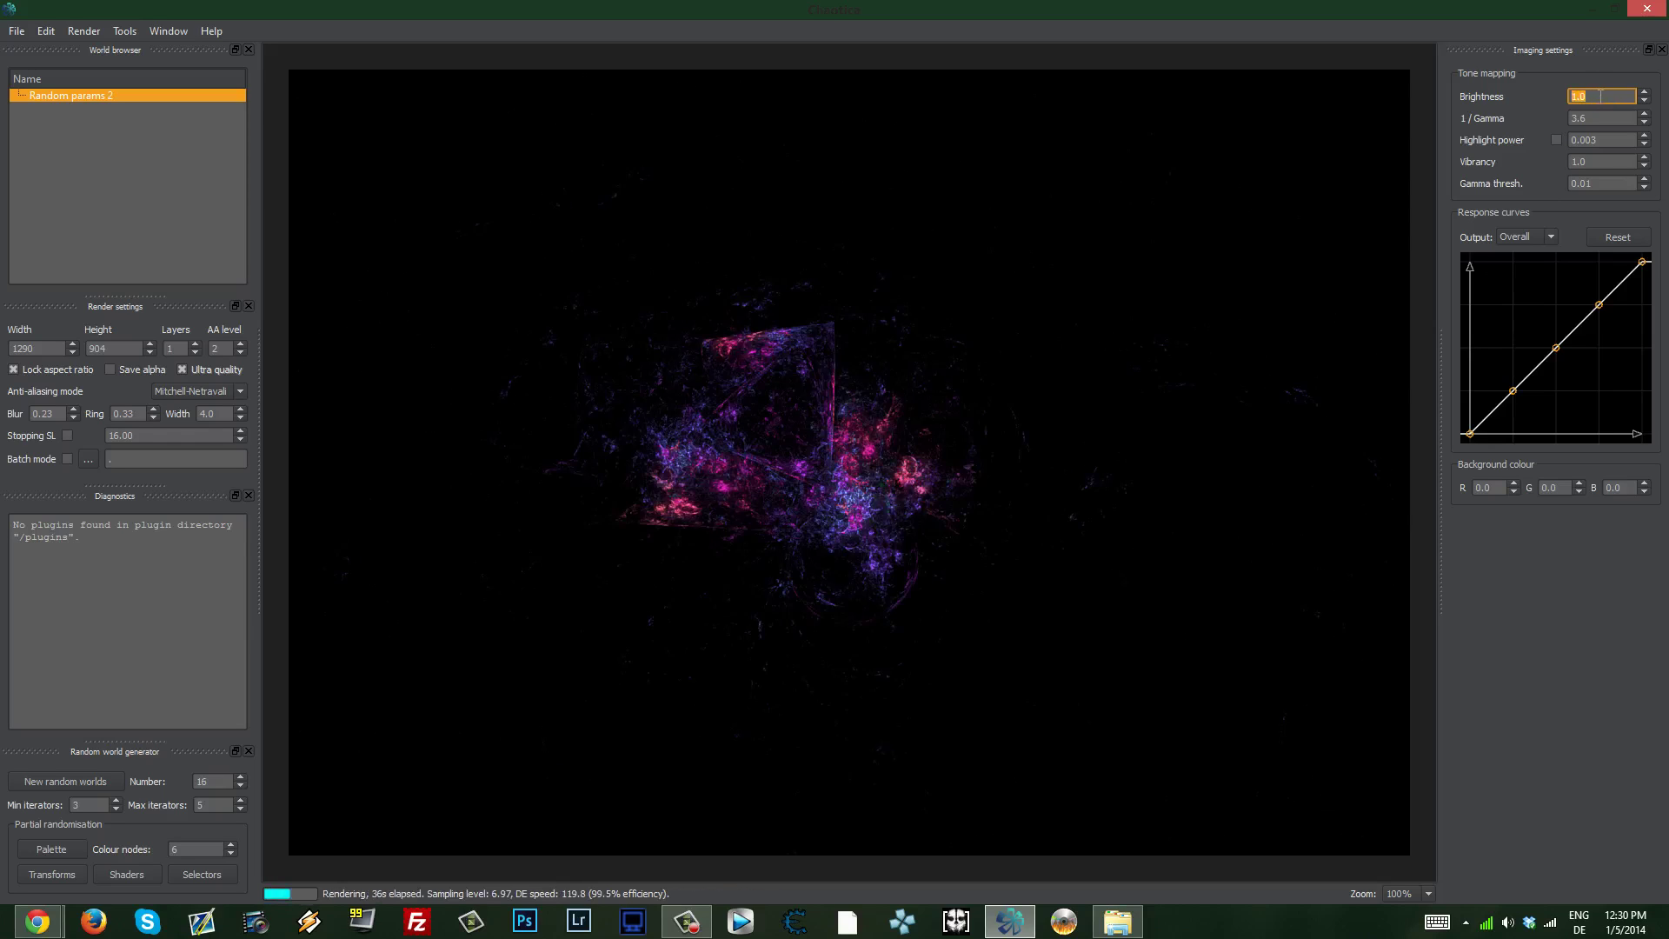
{"action": "scroll", "coordinate": [1600, 96], "scroll_direction": "up", "scroll_amount": 2}
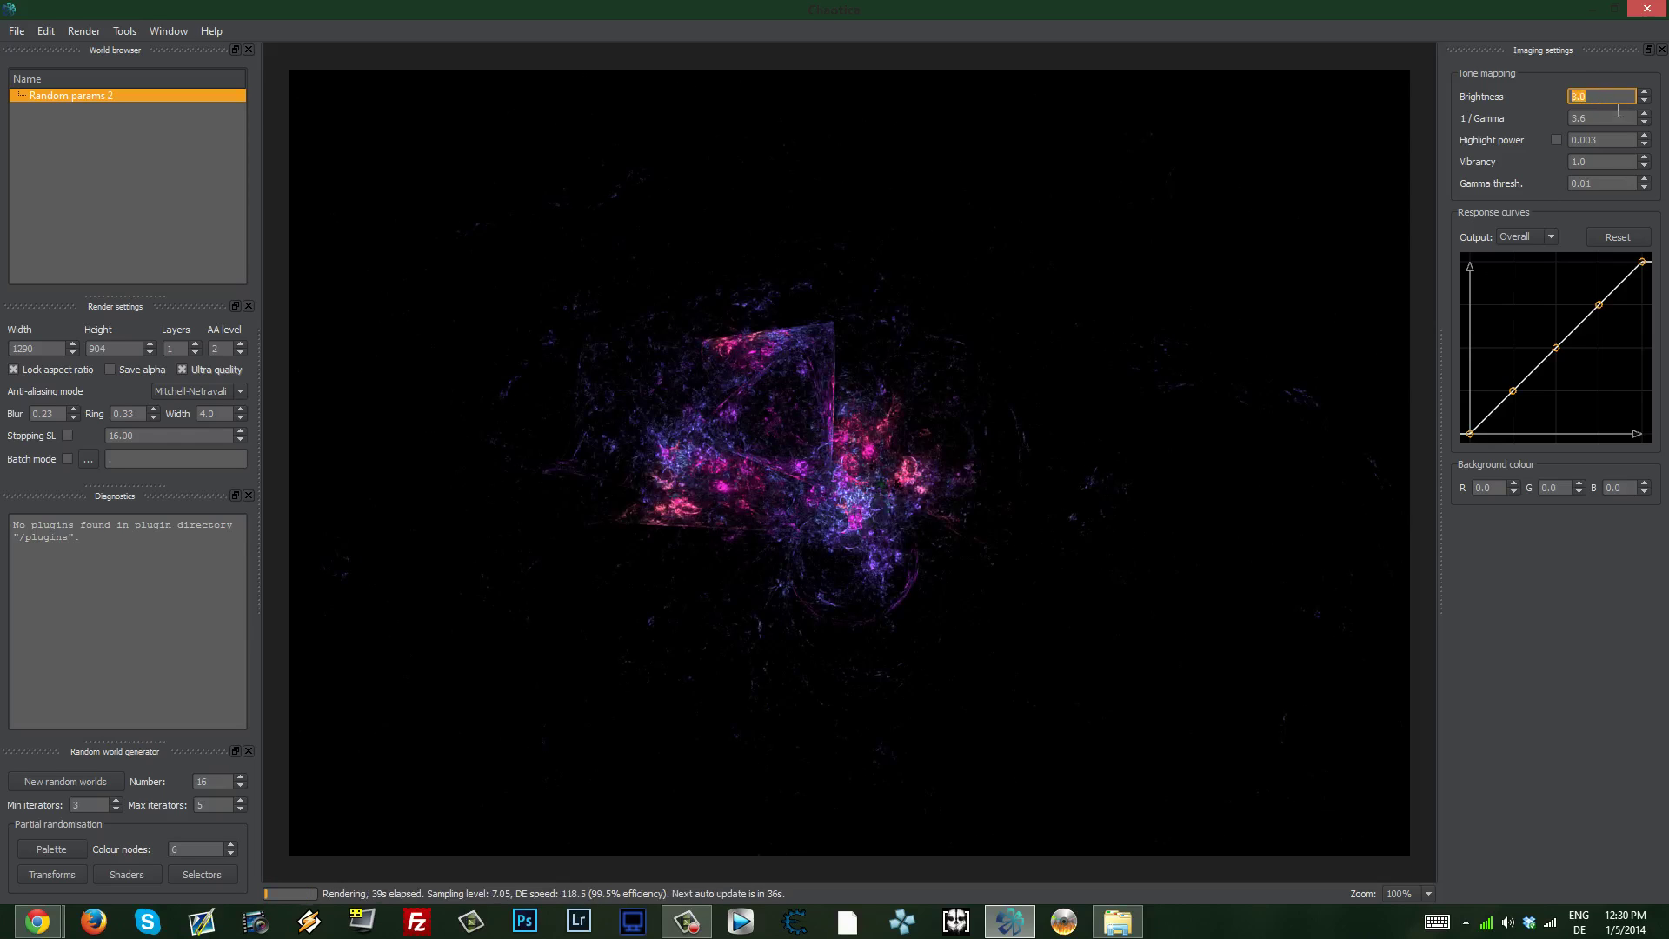
- Test low and high 1 / Gamma values on the fractal and set the value to 4.0
{"action": "scroll", "coordinate": [1610, 114], "scroll_direction": "up", "scroll_amount": 3}
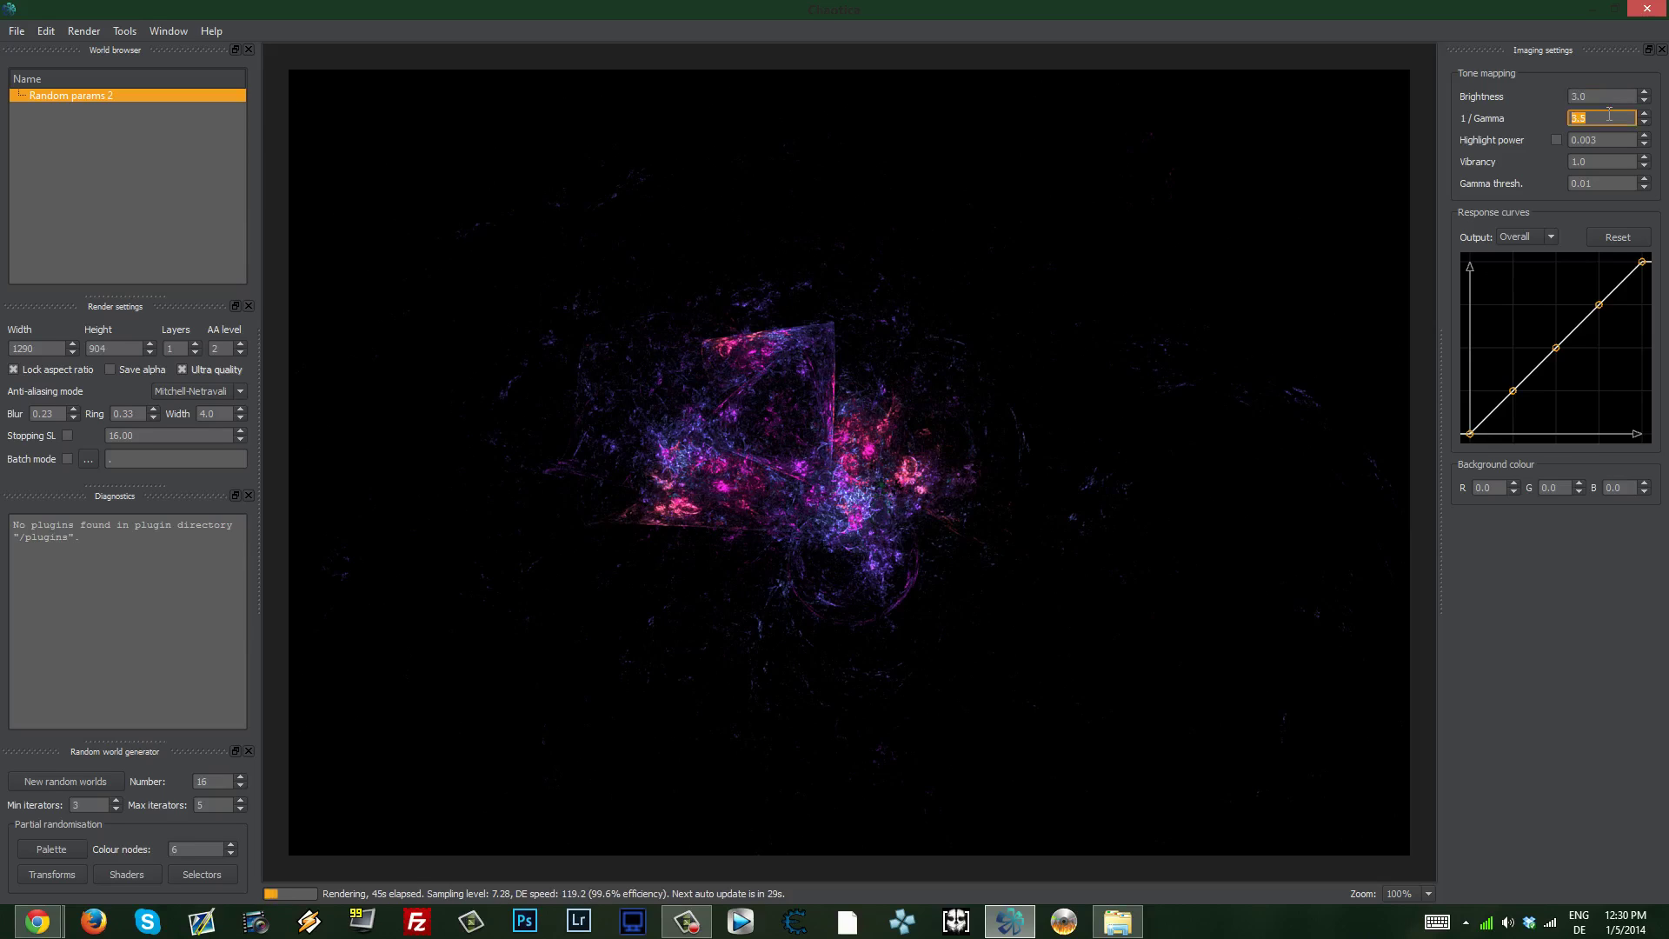
{"action": "scroll", "coordinate": [1609, 114], "scroll_direction": "down", "scroll_amount": 10}
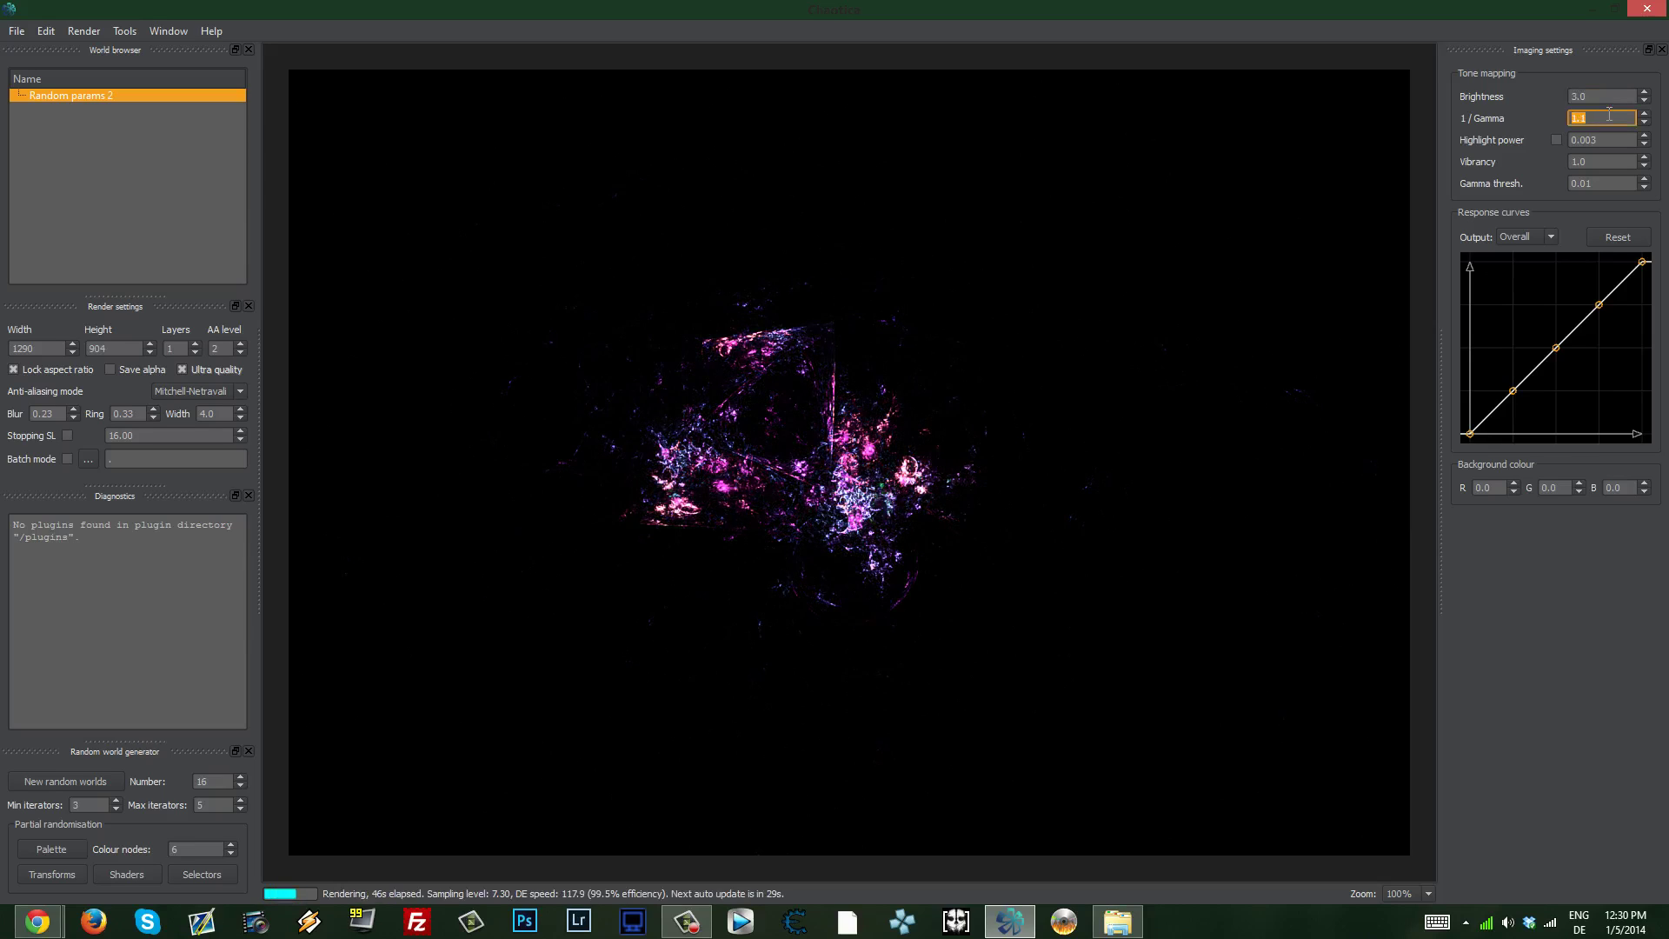
{"action": "scroll", "coordinate": [1609, 114], "scroll_direction": "up", "scroll_amount": 12}
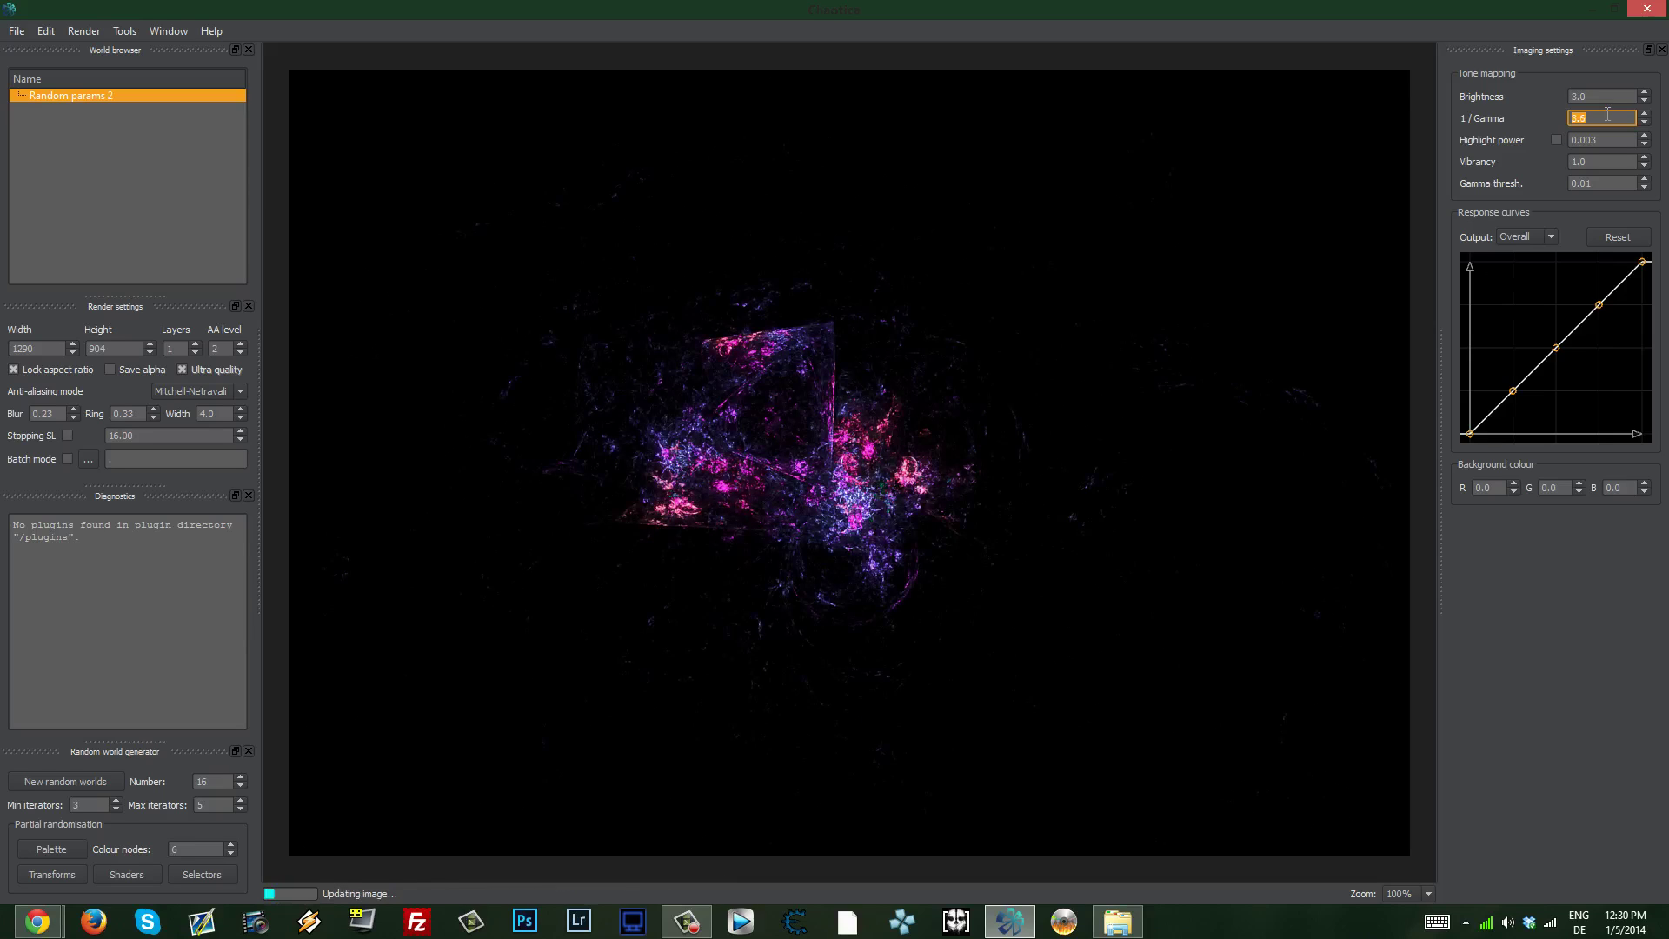
{"action": "scroll", "coordinate": [1607, 114], "scroll_direction": "up", "scroll_amount": 14}
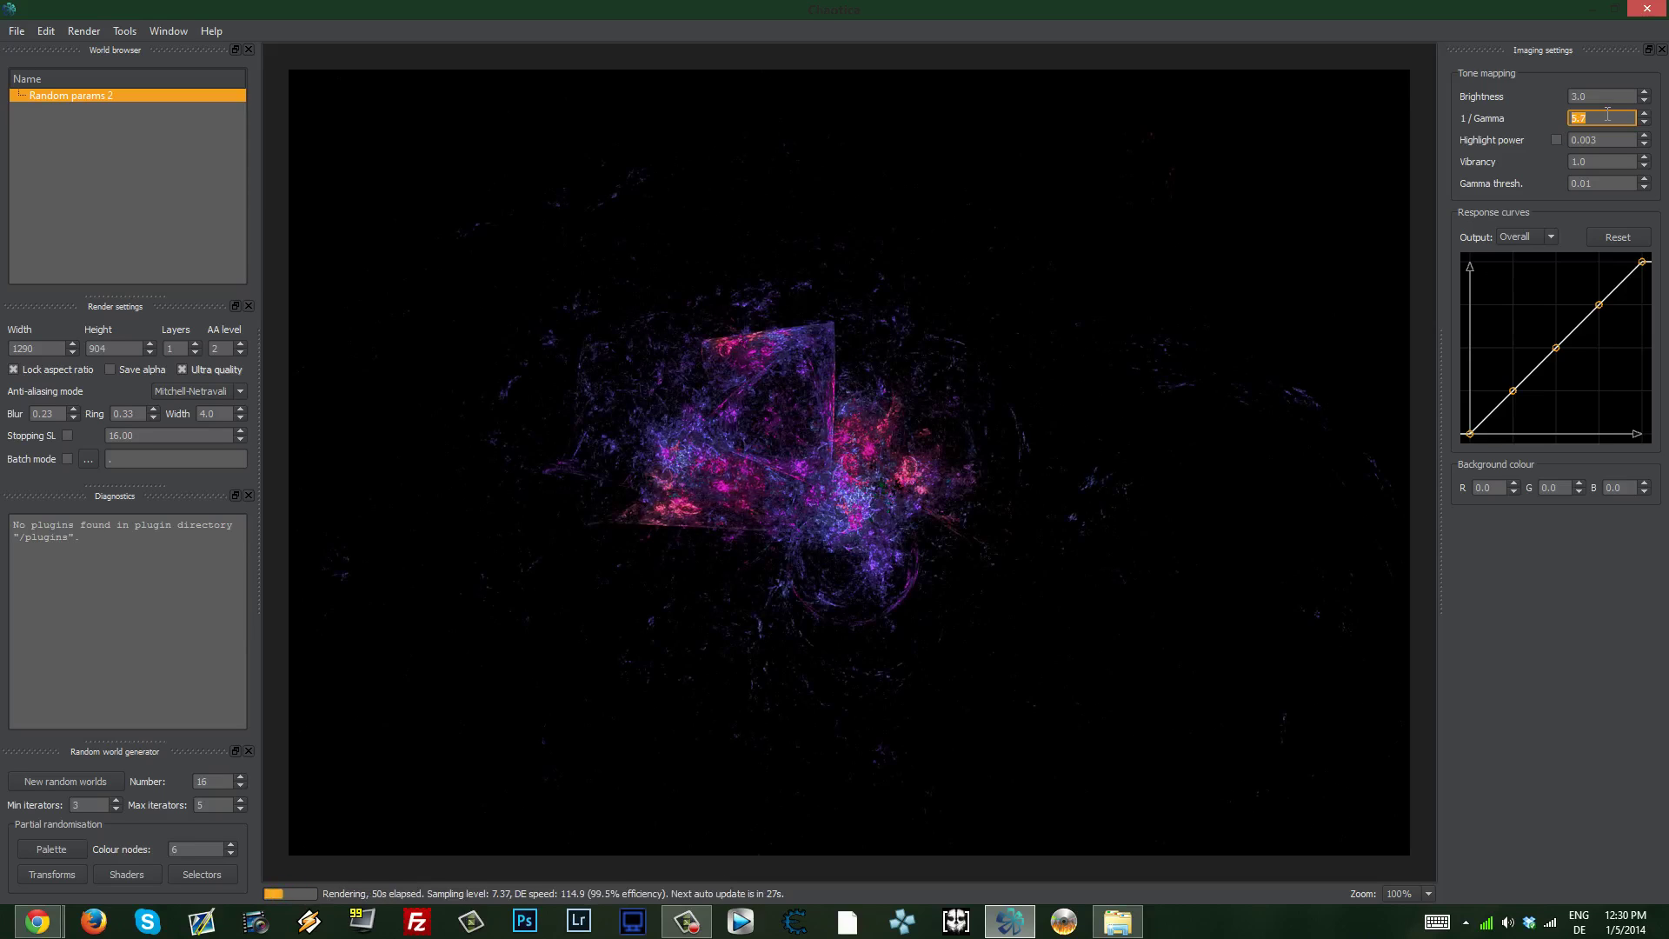
{"action": "scroll", "coordinate": [1608, 114], "scroll_direction": "up", "scroll_amount": 16}
{"action": "scroll", "coordinate": [1608, 114], "scroll_direction": "down", "scroll_amount": 9}
{"action": "scroll", "coordinate": [1607, 114], "scroll_direction": "down", "scroll_amount": 11}
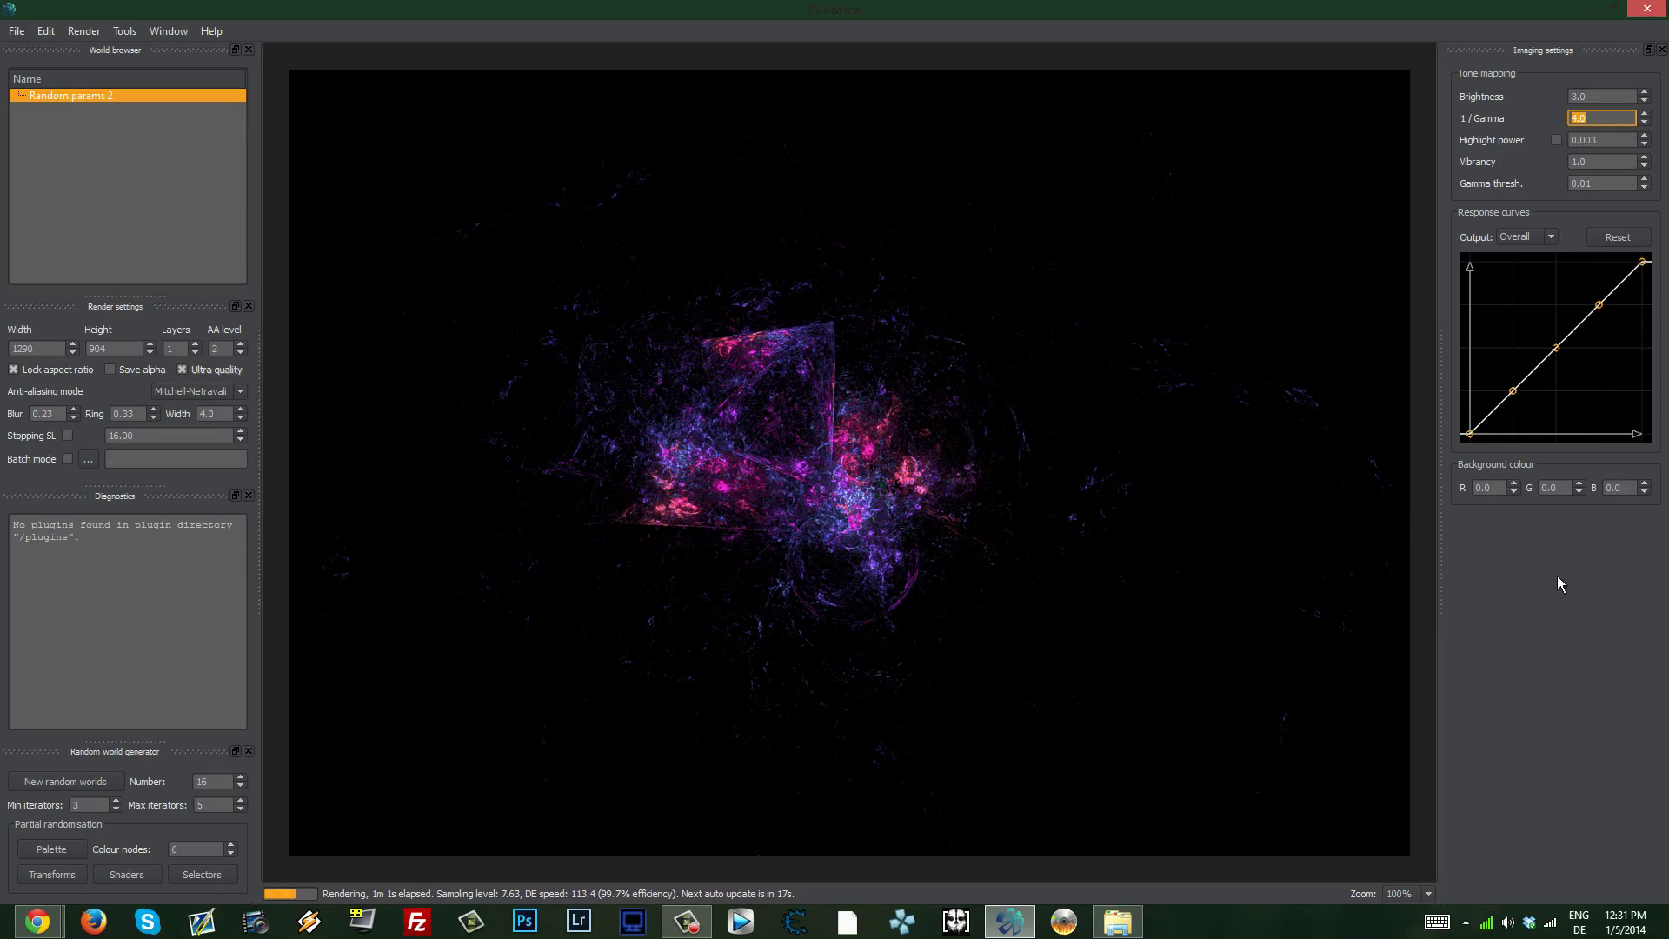
- Try lowering the overall response curve's upper end point and moving its lower point up, and reset the curve
{"action": "left_click_drag", "start_coordinate": [1638, 265], "coordinate": [1638, 298]}
{"action": "mouse_move", "coordinate": [1509, 399]}
{"action": "left_mouse_down"}
{"action": "mouse_move", "coordinate": [1488, 334]}
{"action": "mouse_move", "coordinate": [1522, 409]}
{"action": "mouse_move", "coordinate": [1533, 380]}
{"action": "left_mouse_up"}
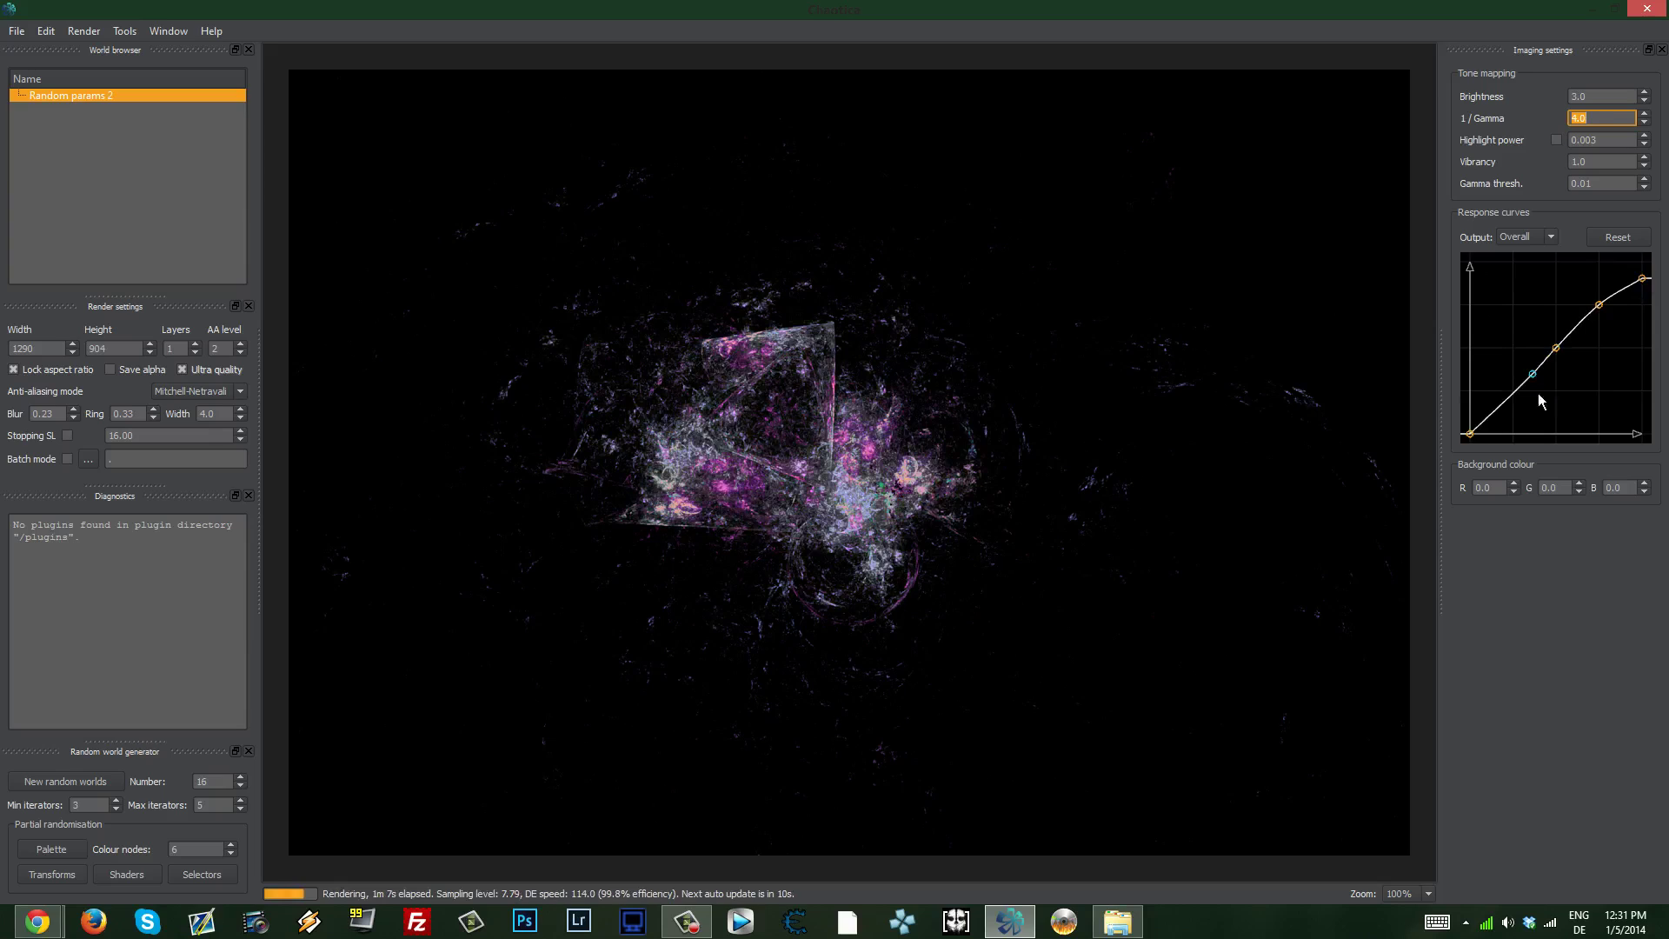
{"action": "left_click", "coordinate": [1605, 242]}
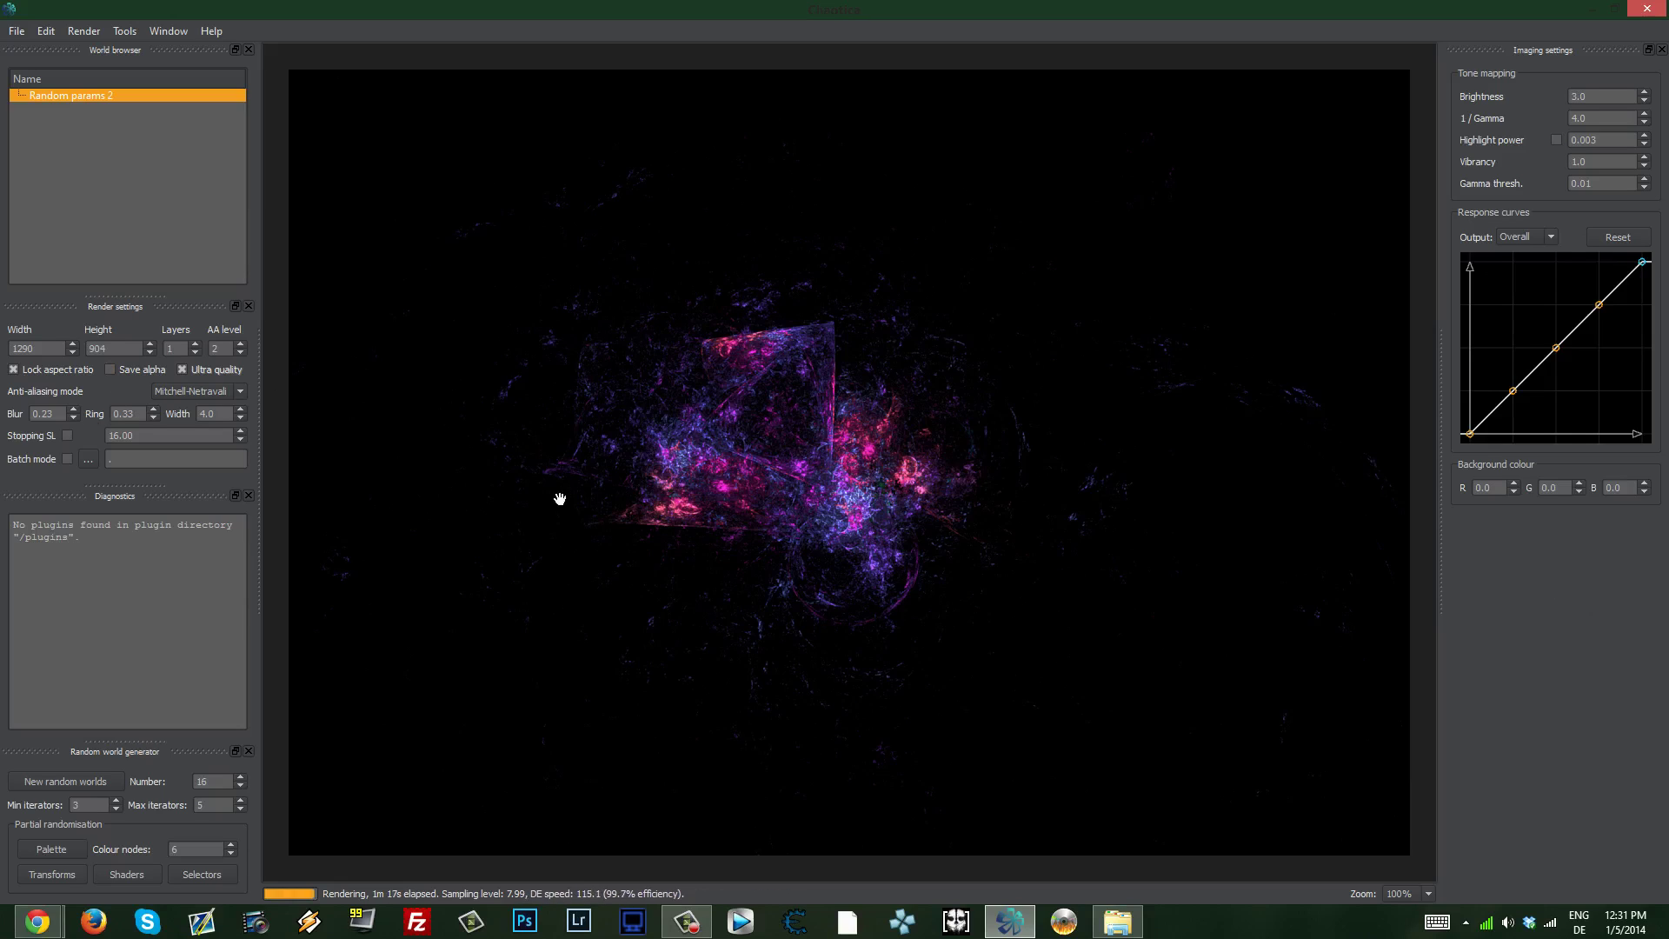
- Save the fractal as the PNG image Random params 2 in the Fractals folder
{"action": "left_click", "coordinate": [17, 34]}
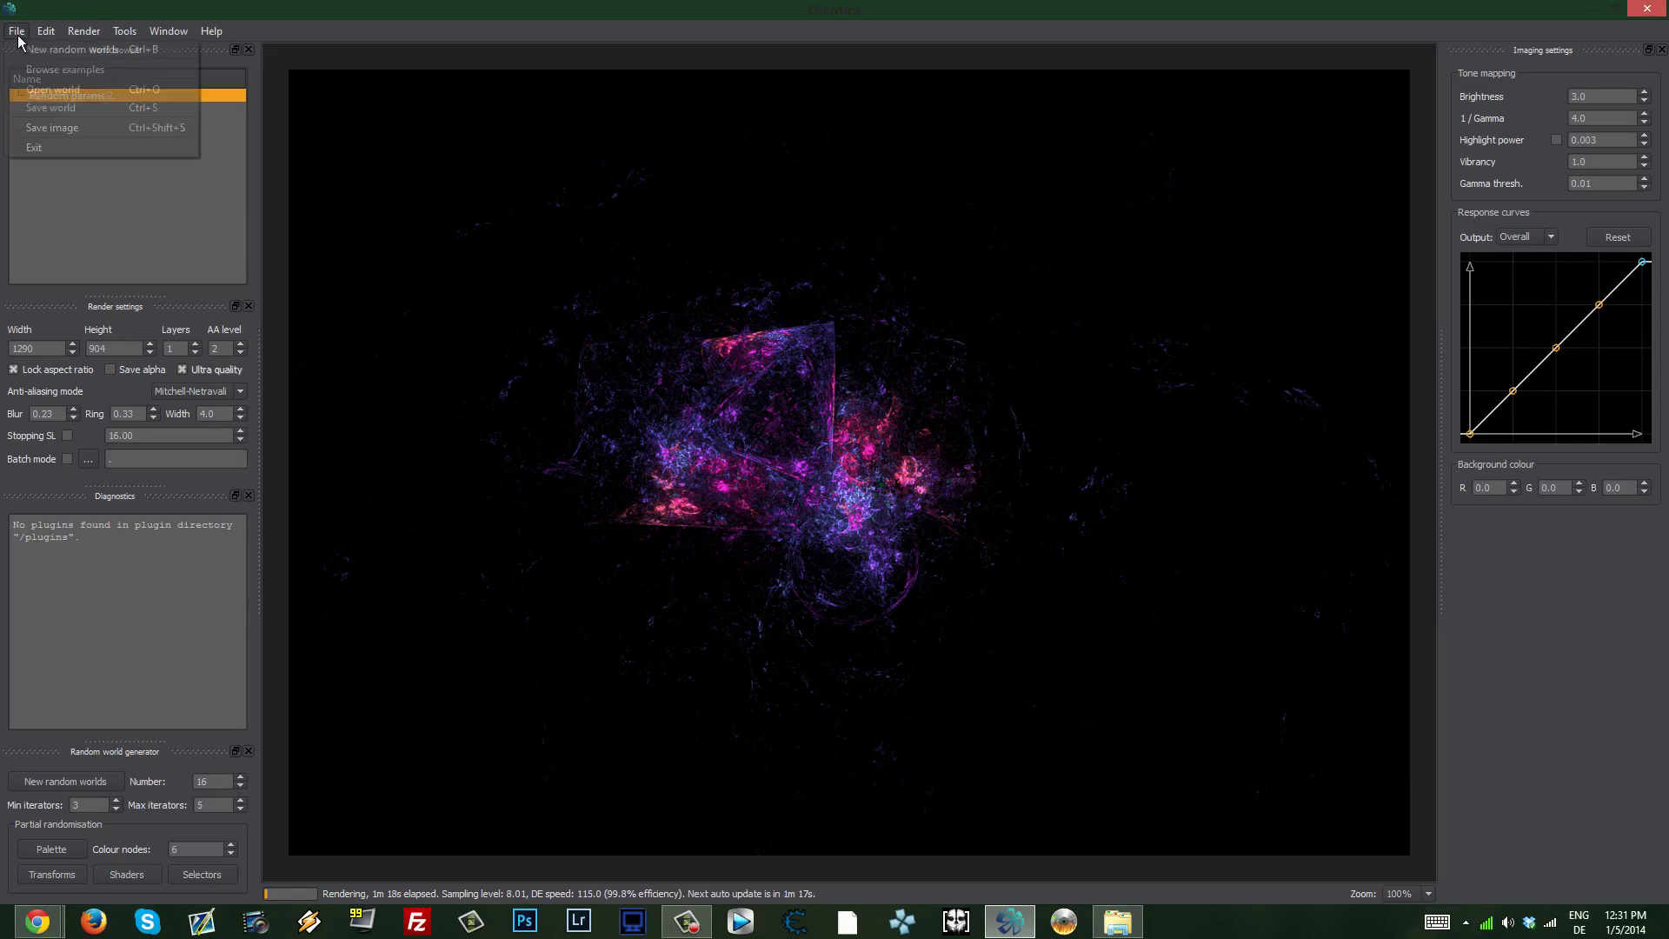
{"action": "left_click", "coordinate": [117, 127]}
{"action": "left_click", "coordinate": [72, 157]}
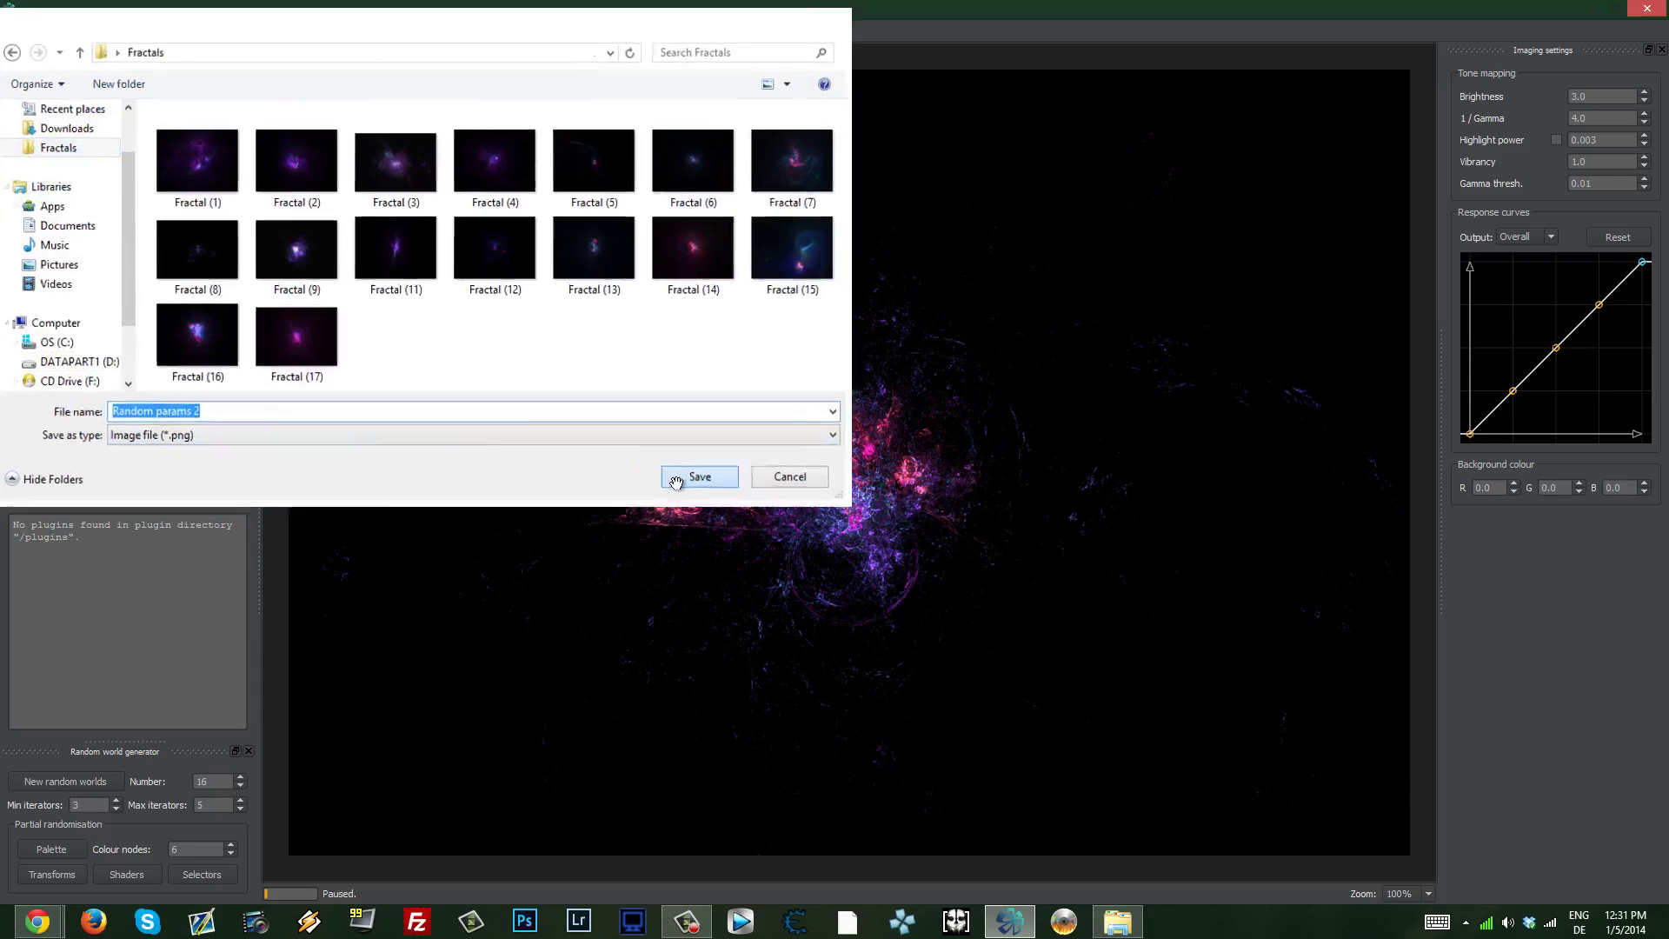
{"action": "left_click", "coordinate": [686, 462]}
- View the saved Random params 2 image from the Fractals folder, and return to Chaotica
{"action": "left_click", "coordinate": [1117, 922]}
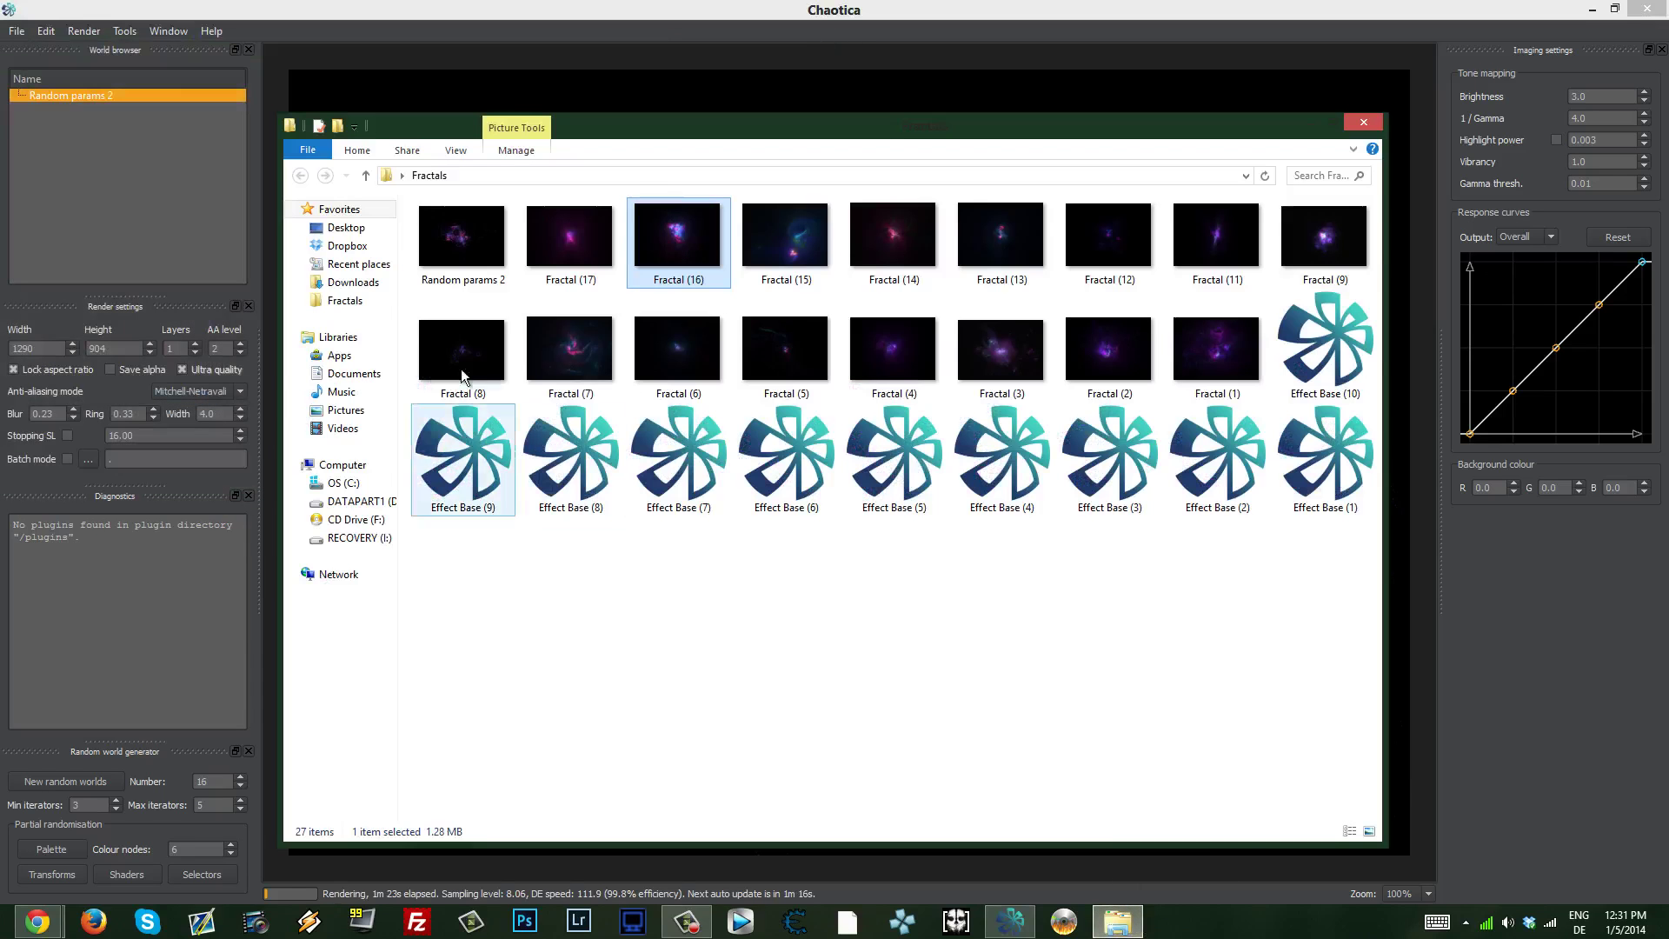
{"action": "double_click", "coordinate": [447, 237]}
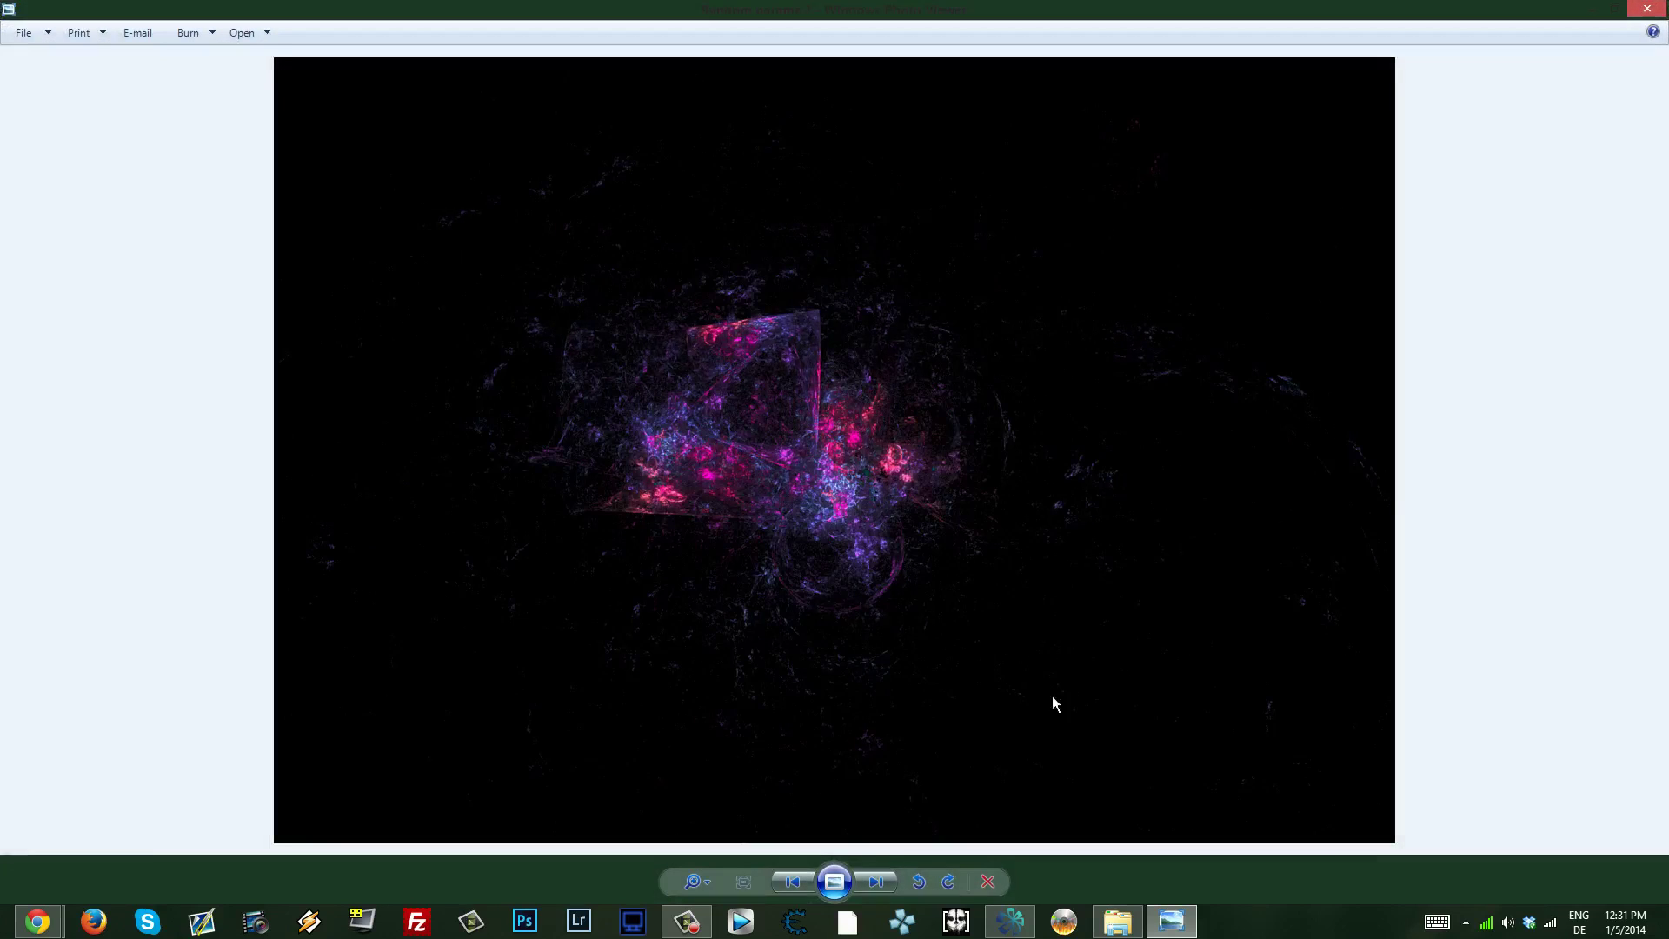
{"action": "left_click", "coordinate": [1649, 9]}
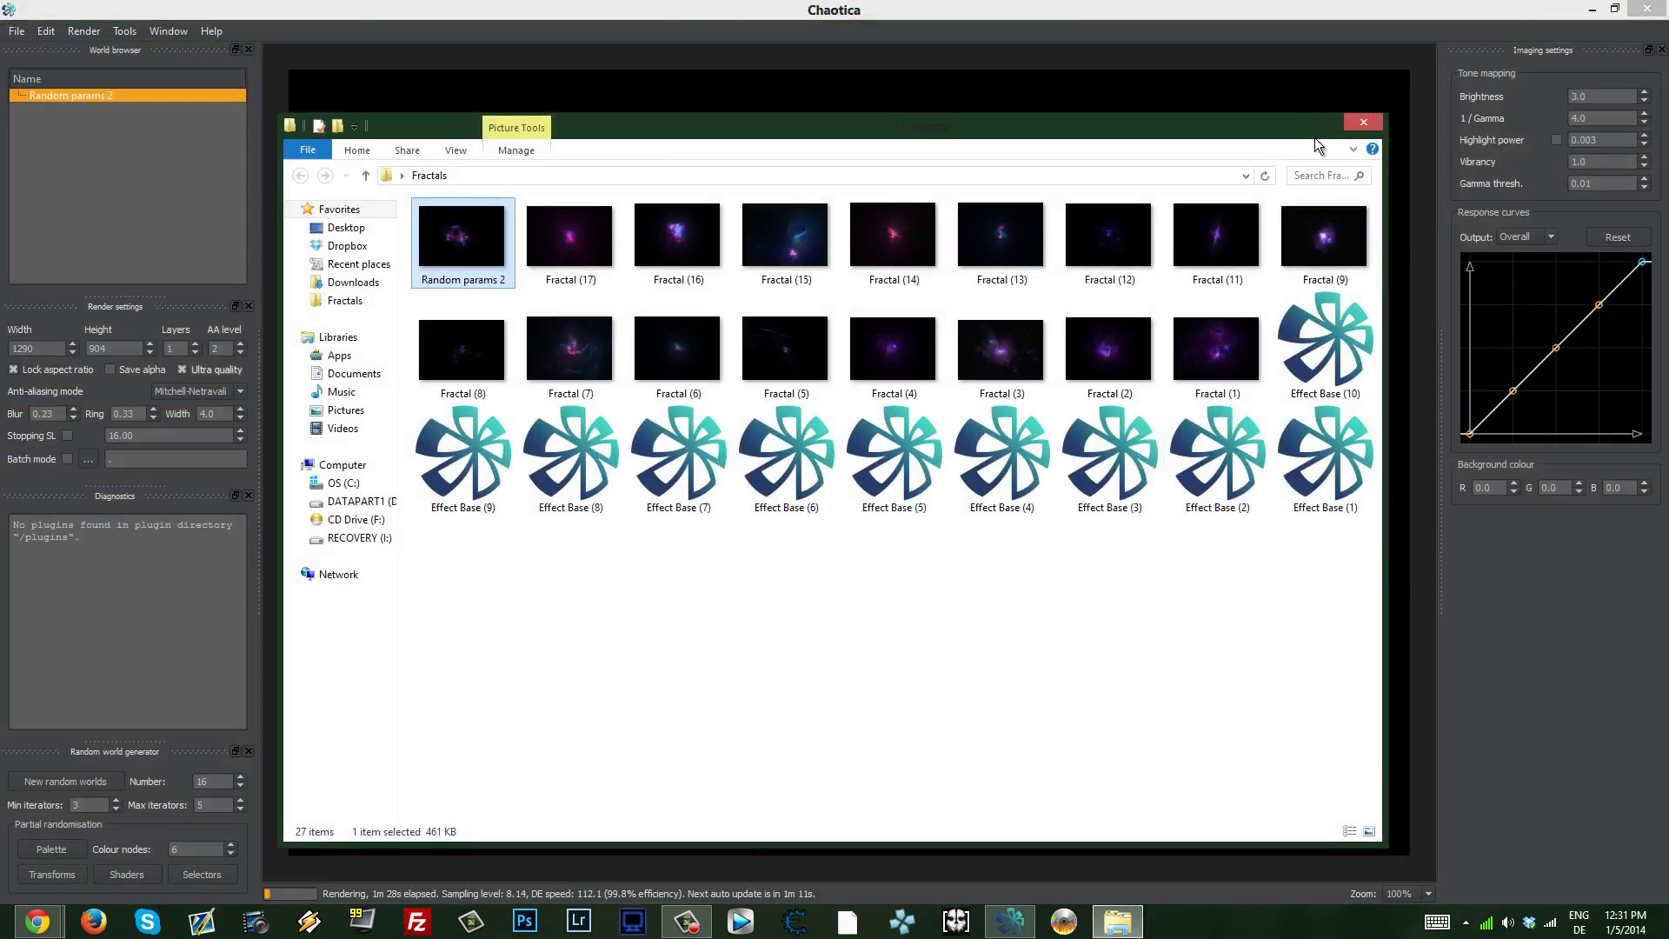
{"action": "left_click", "coordinate": [1315, 124]}
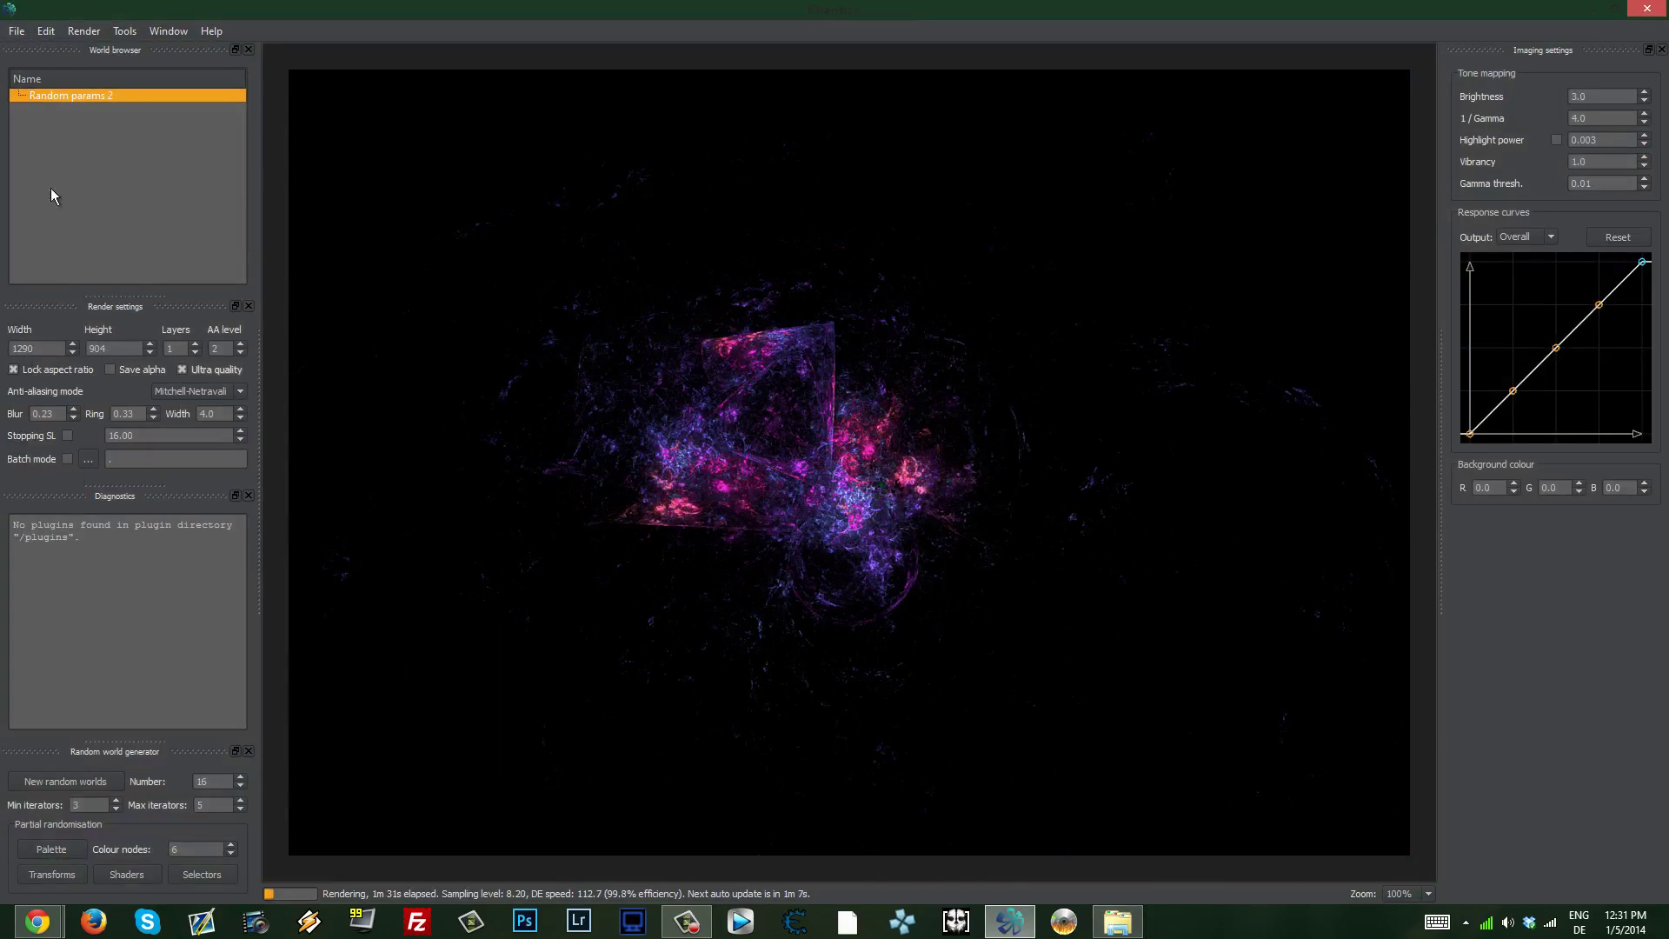
- Enable Save alpha and save the fractal image to the Fractals folder, replacing Random params 2.png
{"action": "left_click", "coordinate": [110, 370]}
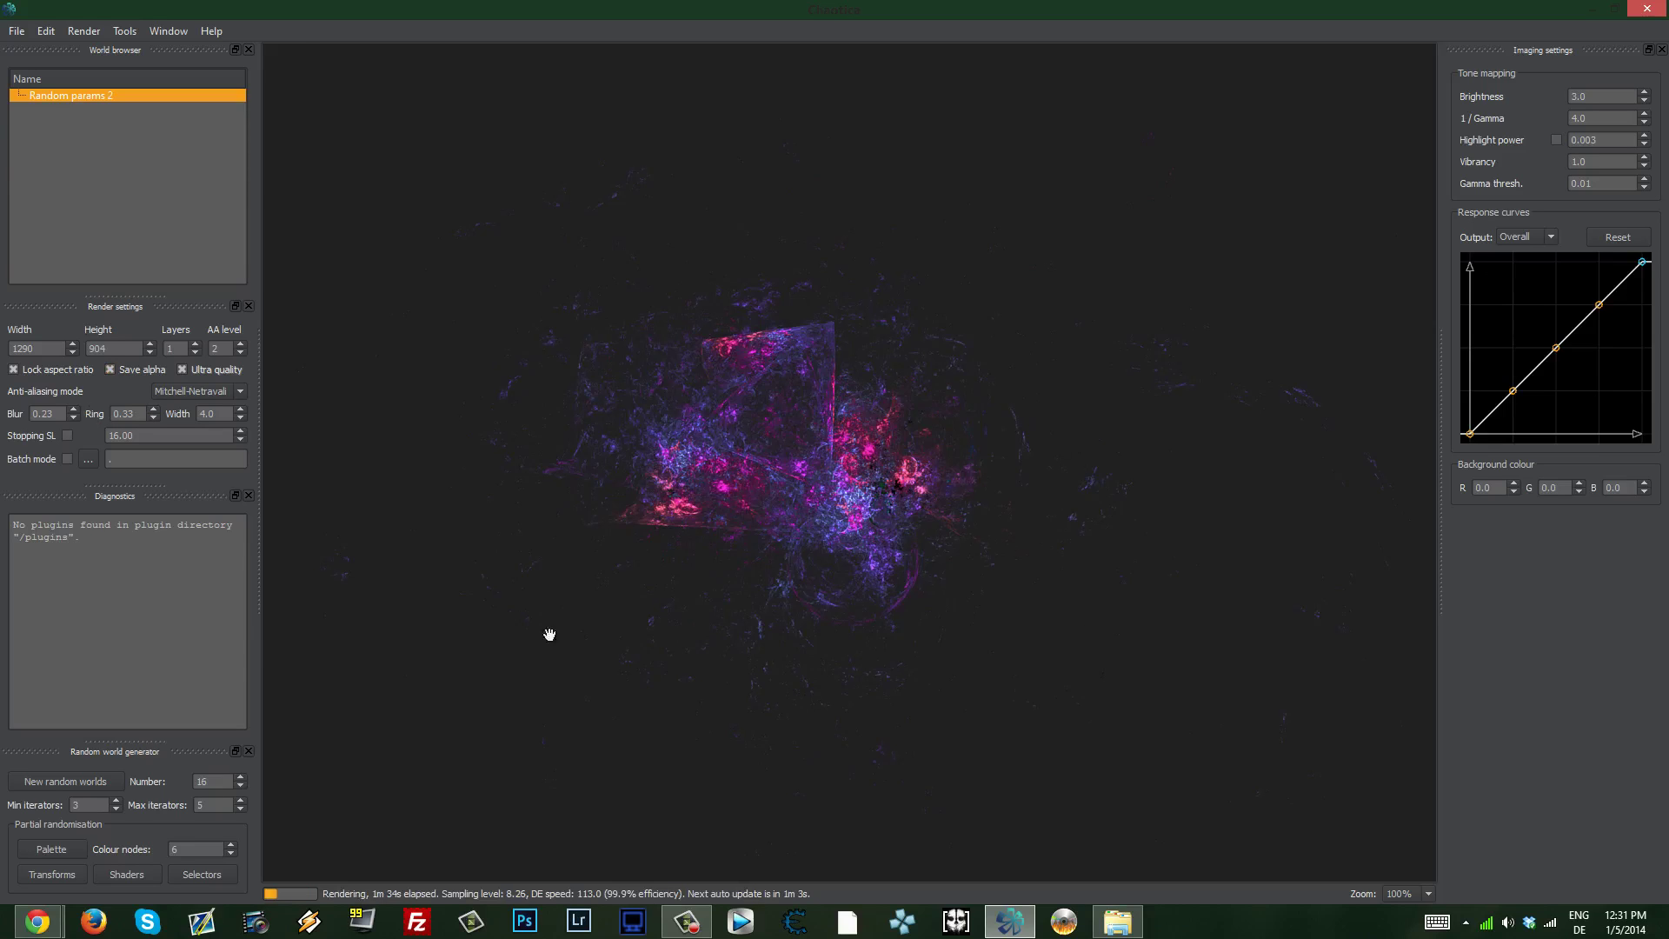
{"action": "left_click", "coordinate": [16, 30]}
{"action": "left_click", "coordinate": [98, 125]}
{"action": "left_click", "coordinate": [232, 424]}
{"action": "left_click", "coordinate": [233, 422]}
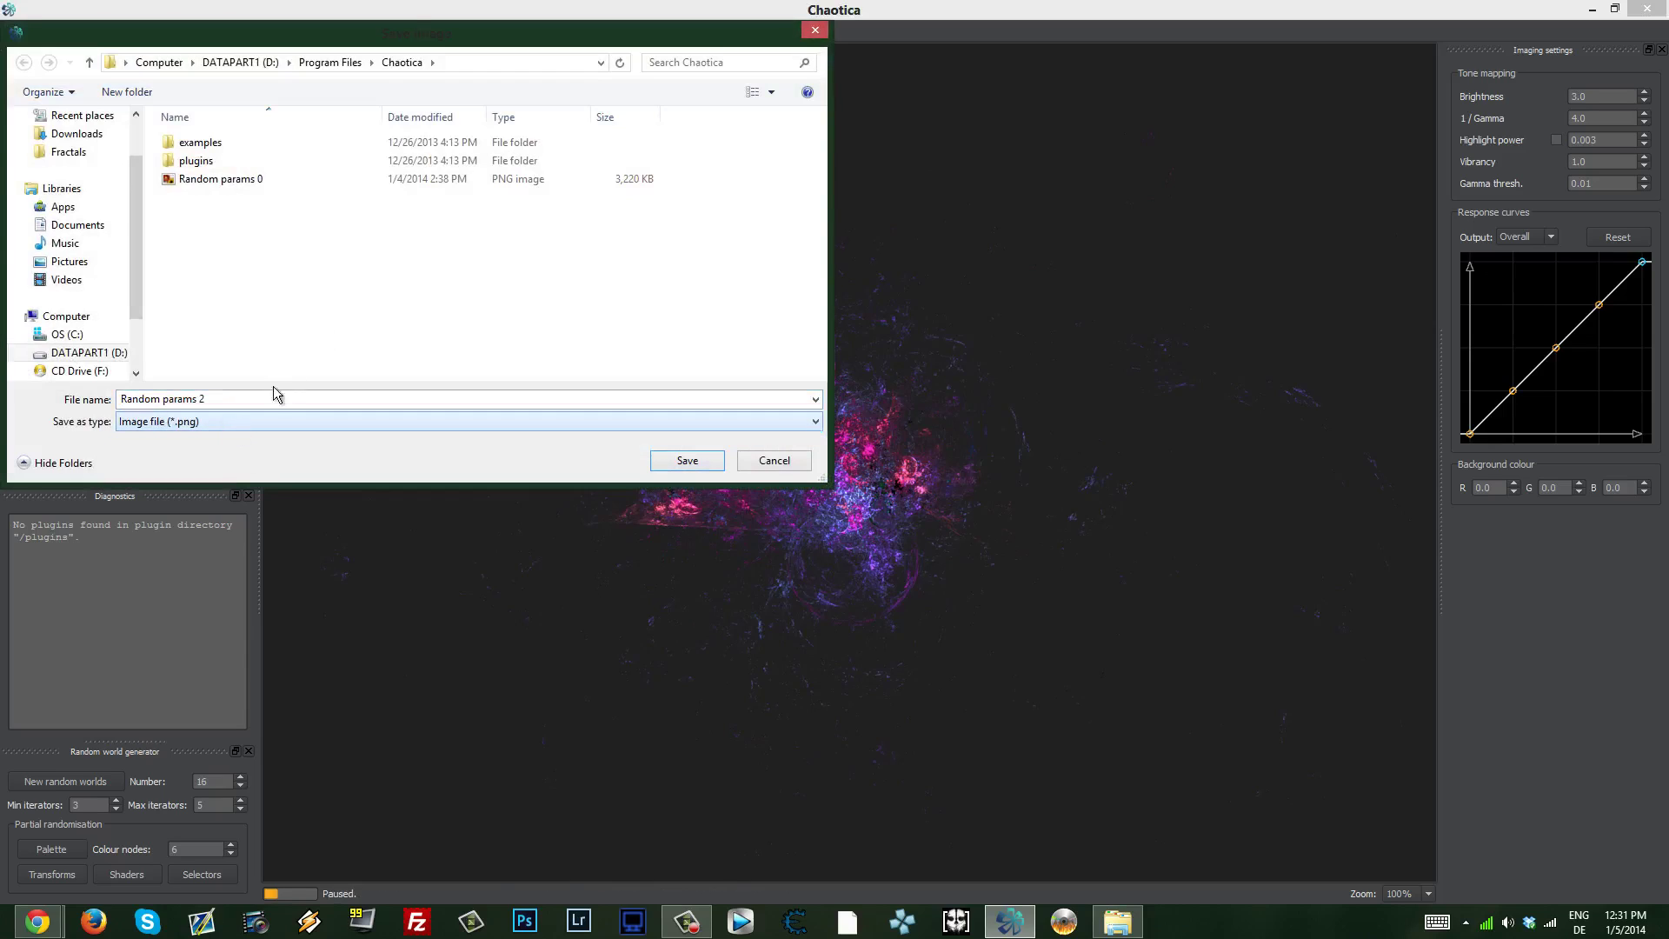
{"action": "left_click", "coordinate": [70, 151]}
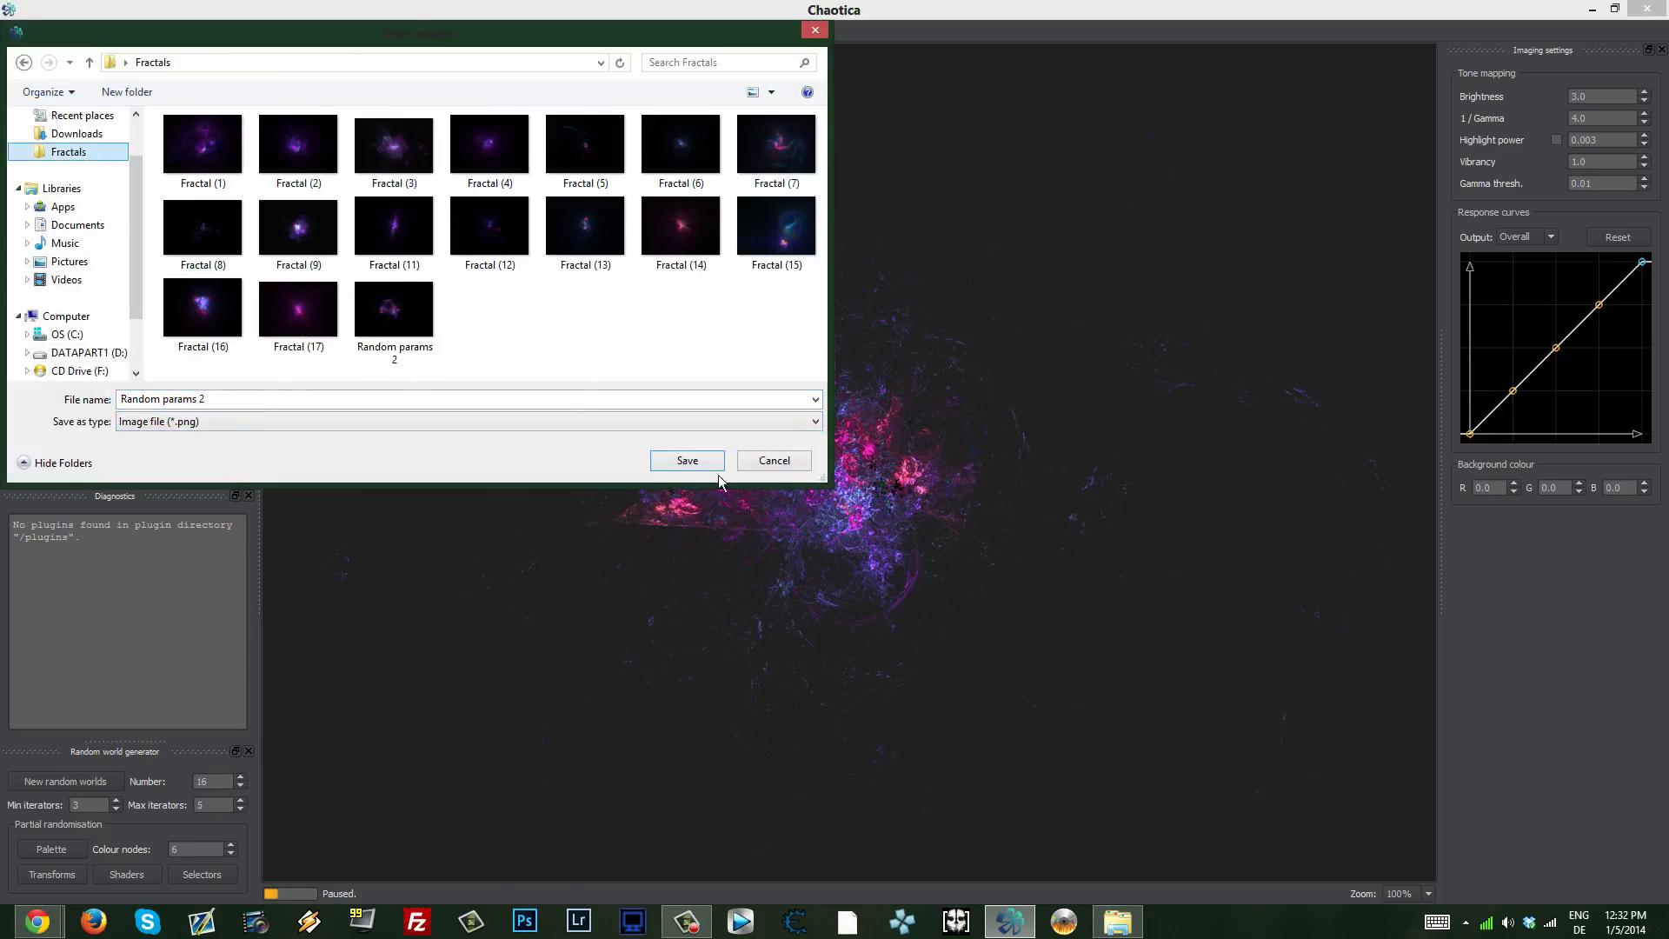
{"action": "left_click", "coordinate": [691, 463]}
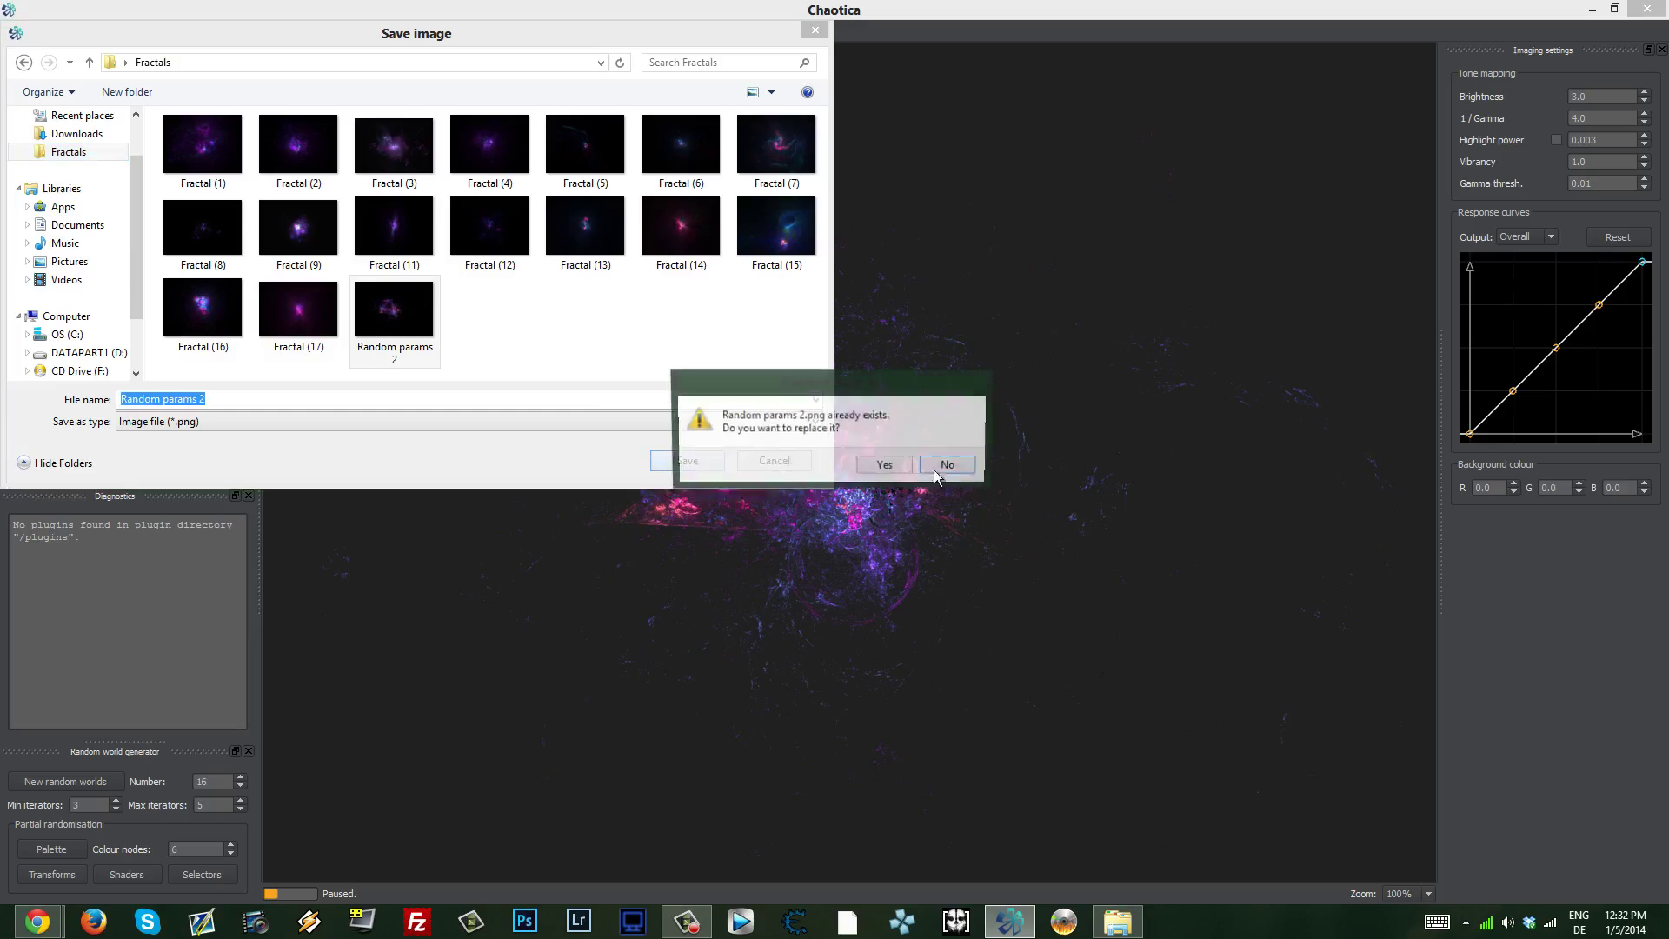
{"action": "left_click", "coordinate": [882, 466]}
- View the re-saved Random params 2 image in the Fractals folder to check its background
{"action": "left_click", "coordinate": [1118, 921]}
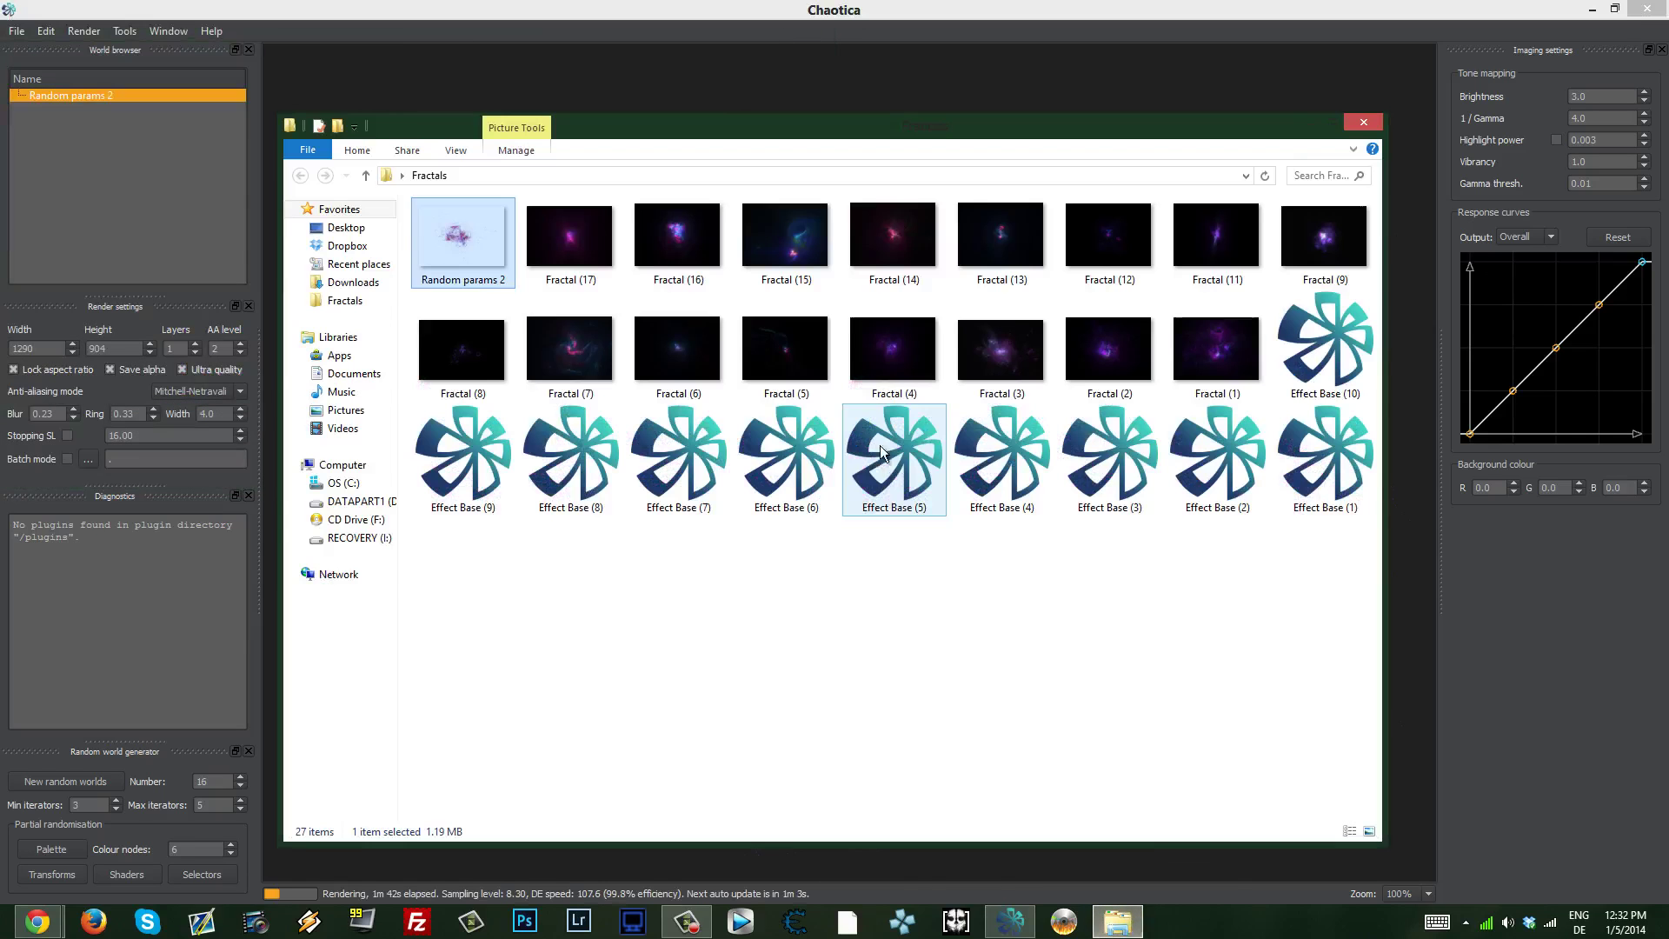
{"action": "double_click", "coordinate": [462, 247]}
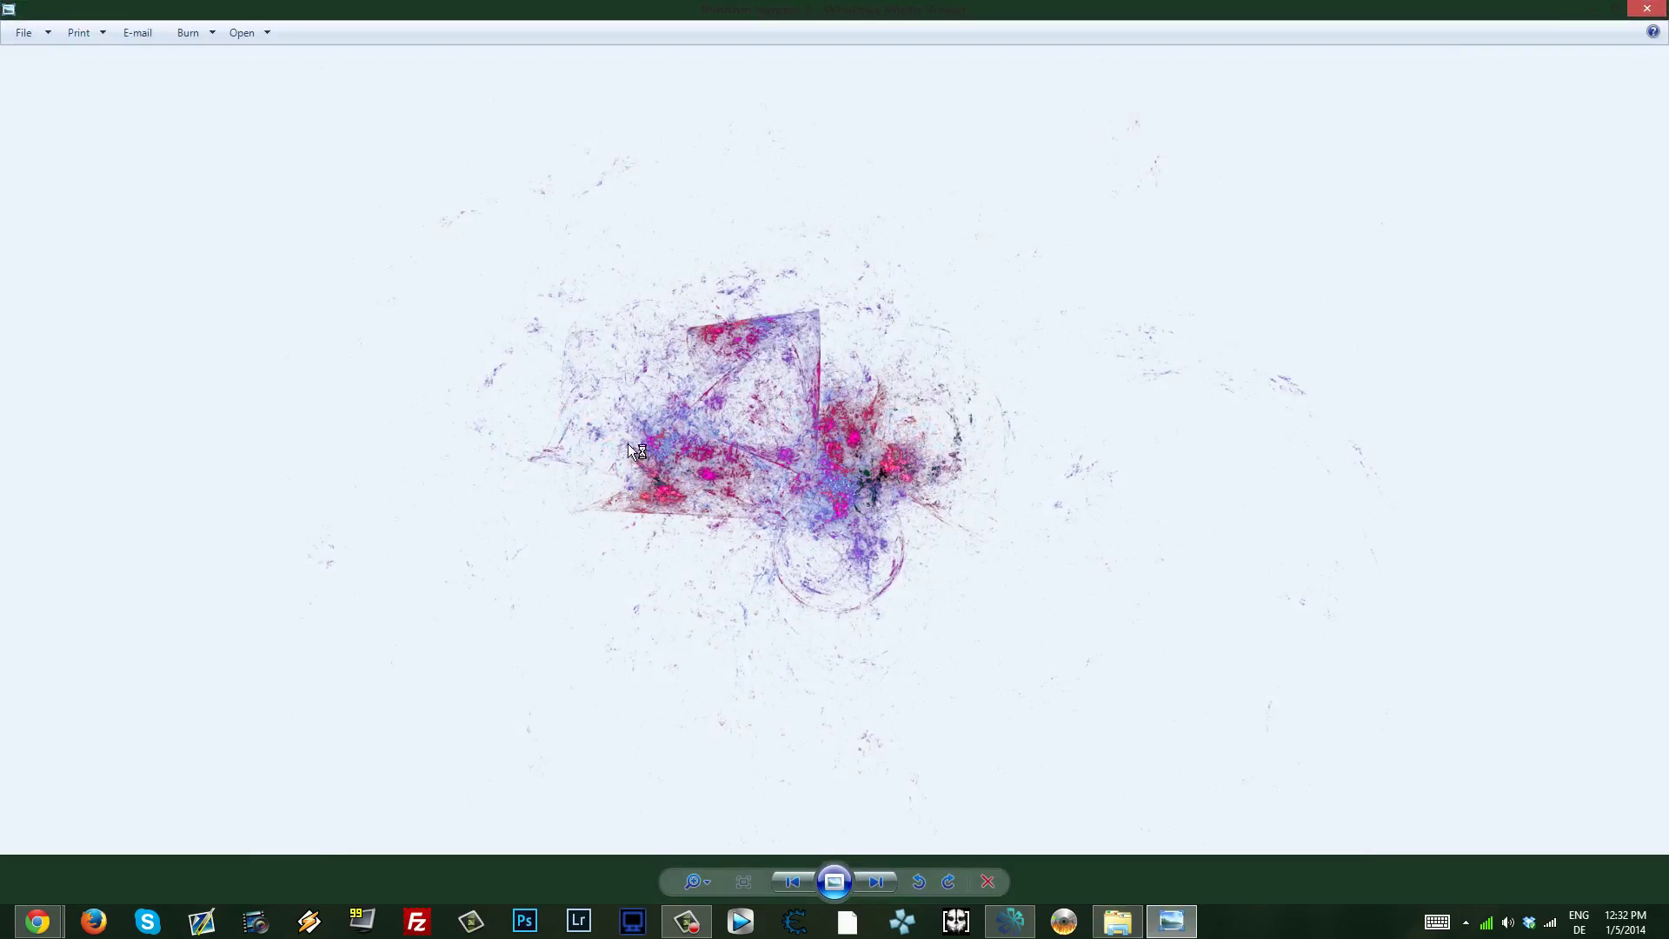
{"action": "left_click", "coordinate": [1648, 8]}
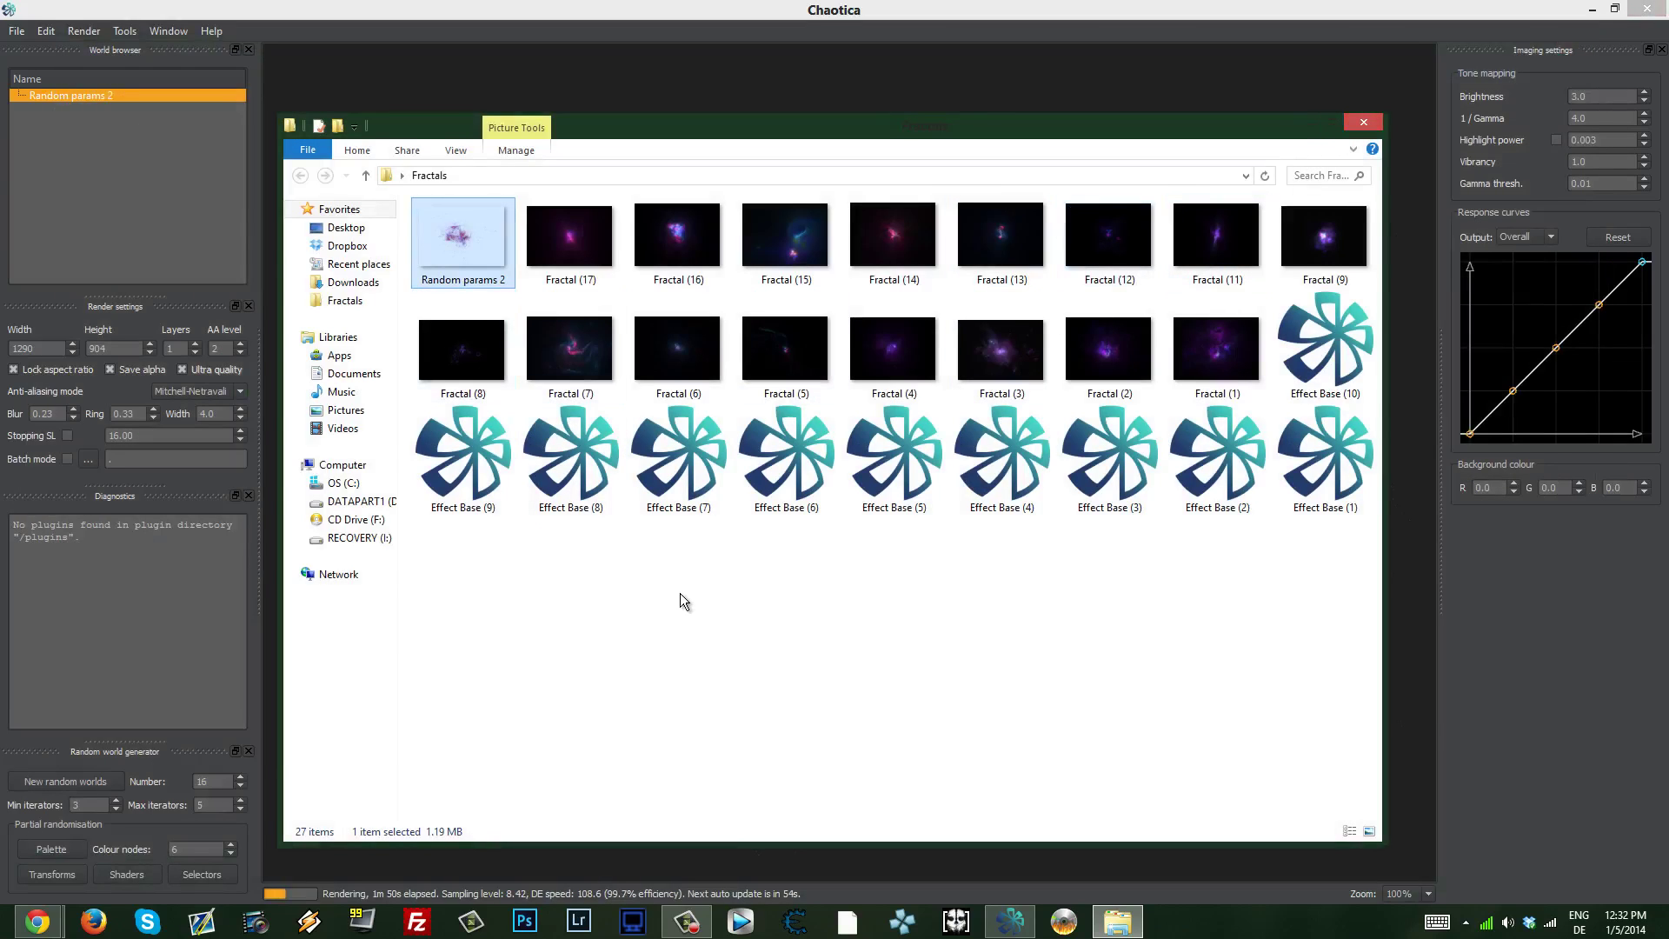
- Delete the Random params 2 image from the Fractals folder
{"action": "key", "text": "Delete"}
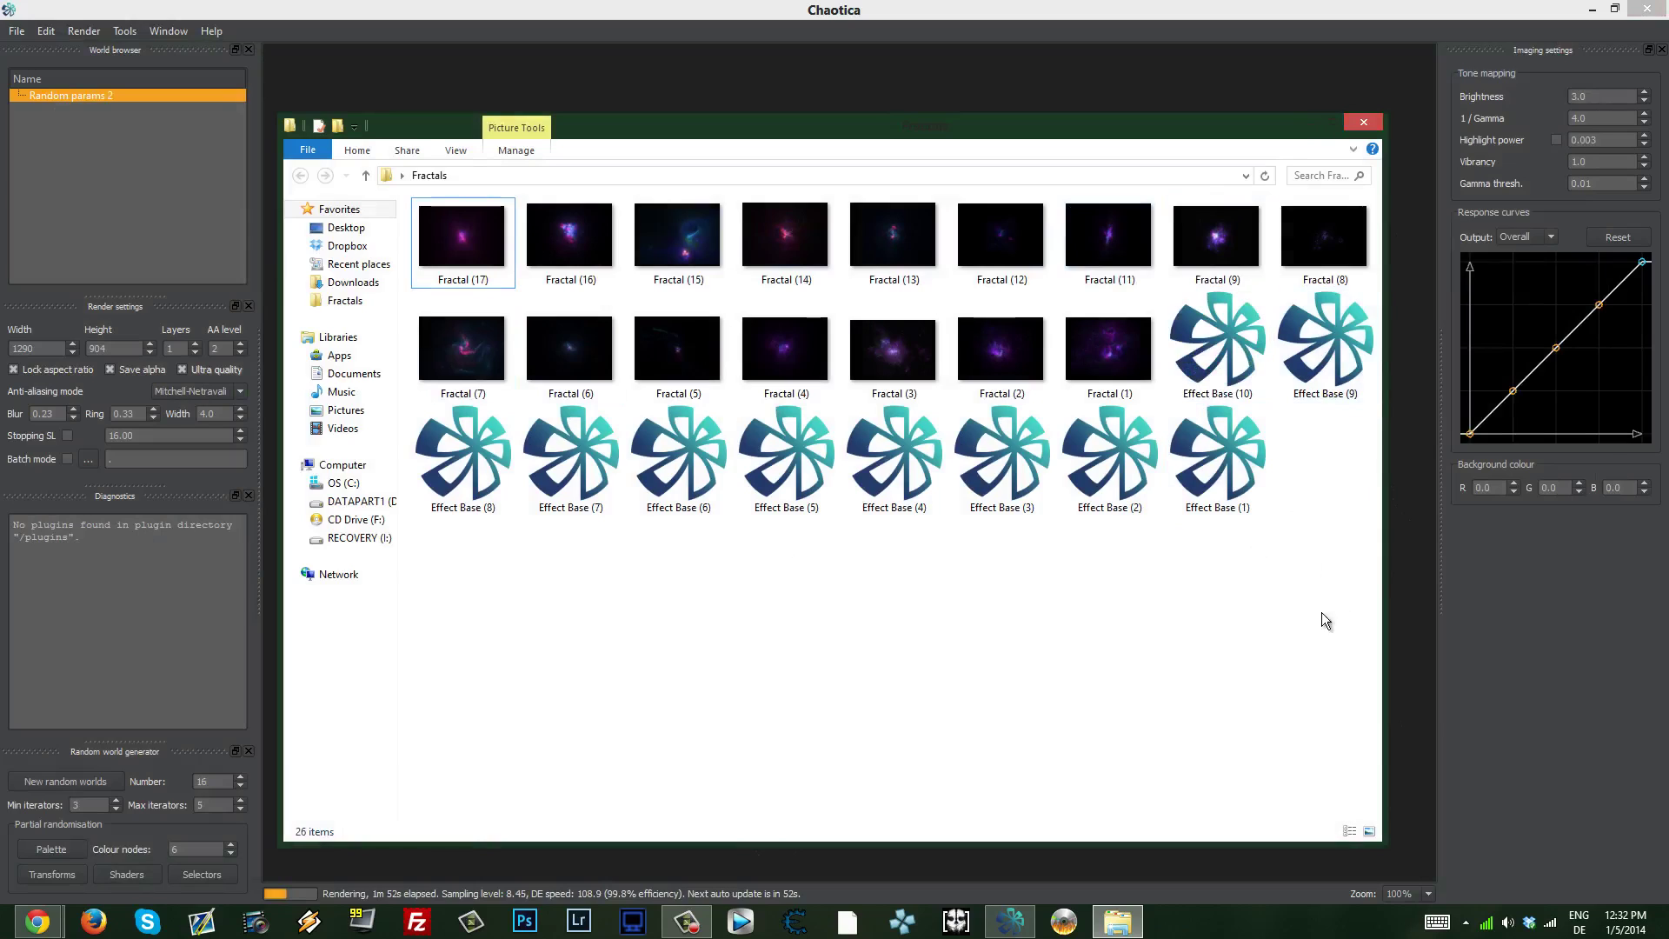
{"action": "left_click_drag", "start_coordinate": [1313, 541], "coordinate": [1170, 292]}
{"action": "left_click", "coordinate": [1217, 541]}
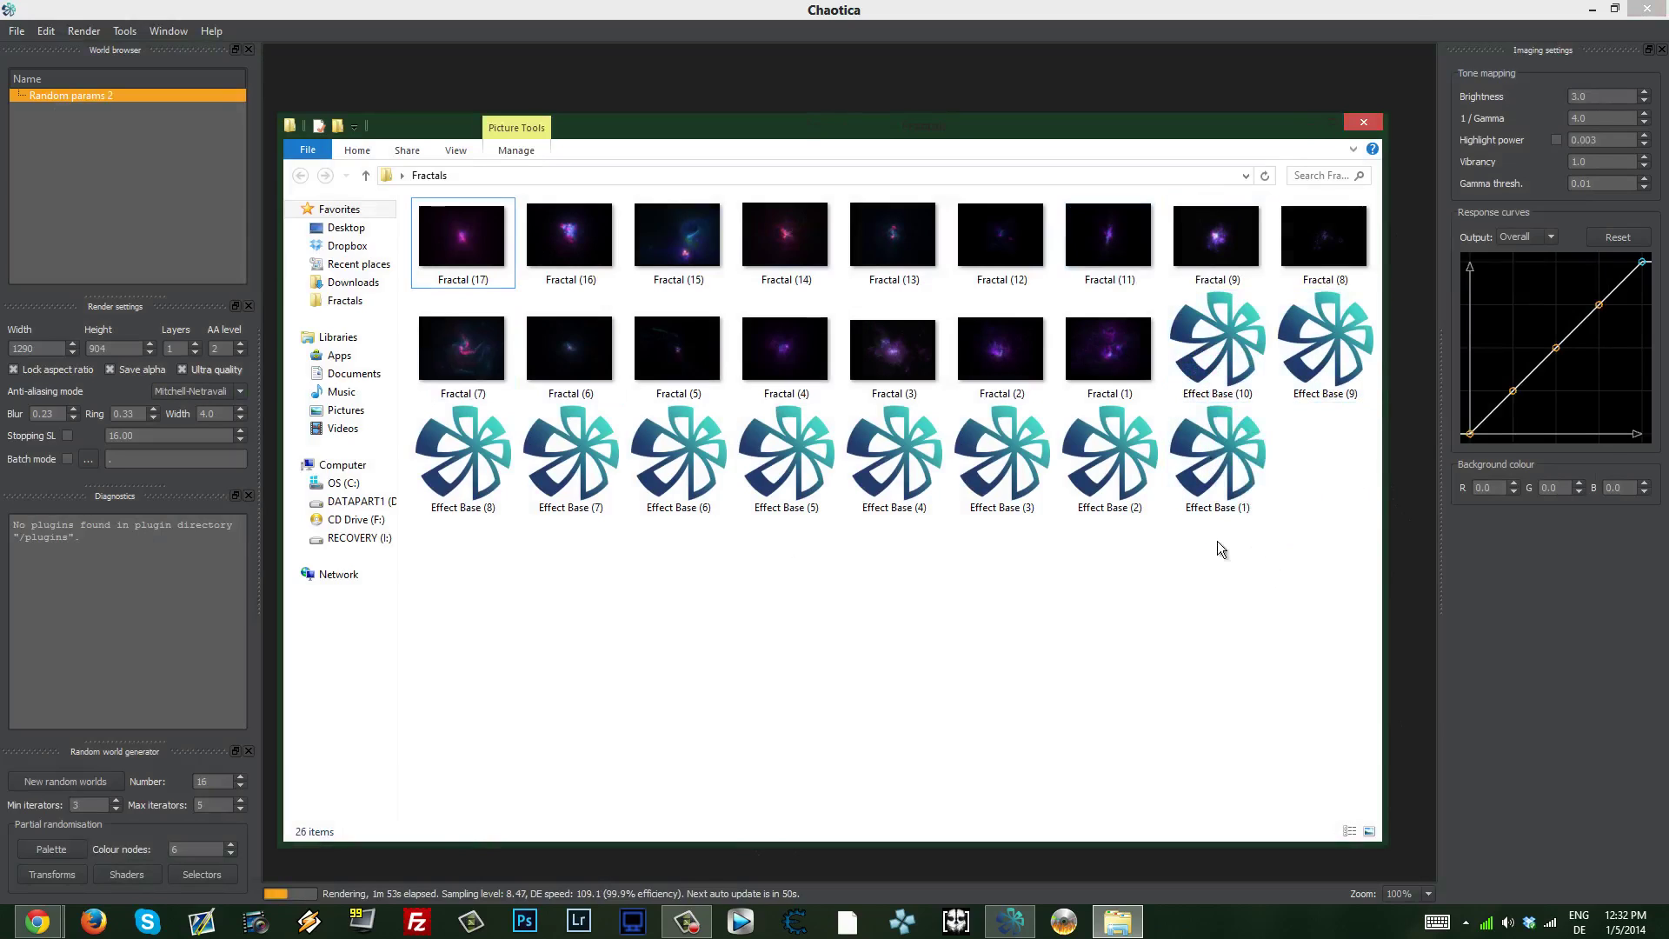
{"action": "mouse_move", "coordinate": [1205, 141]}
{"action": "left_mouse_down"}
{"action": "mouse_move", "coordinate": [1419, 432]}
{"action": "mouse_move", "coordinate": [1214, 142]}
{"action": "left_mouse_up"}
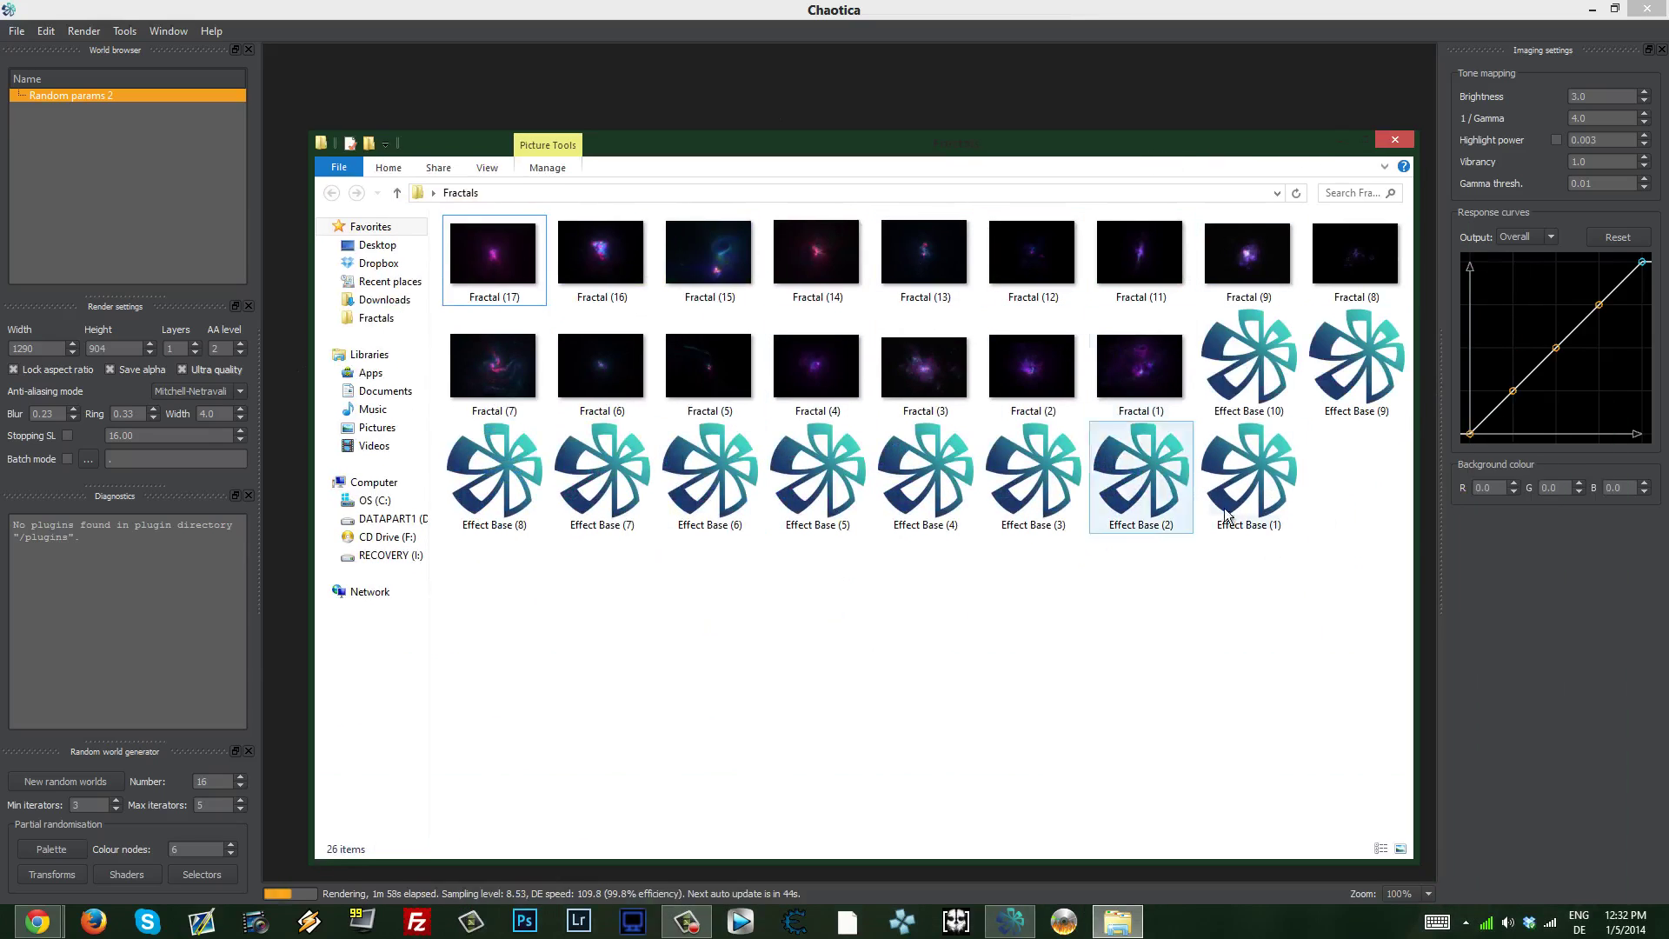
- Open the Effect Base (1) world and load the purple, curved-plume variant from its randomised transforms
{"action": "left_click", "coordinate": [1261, 478]}
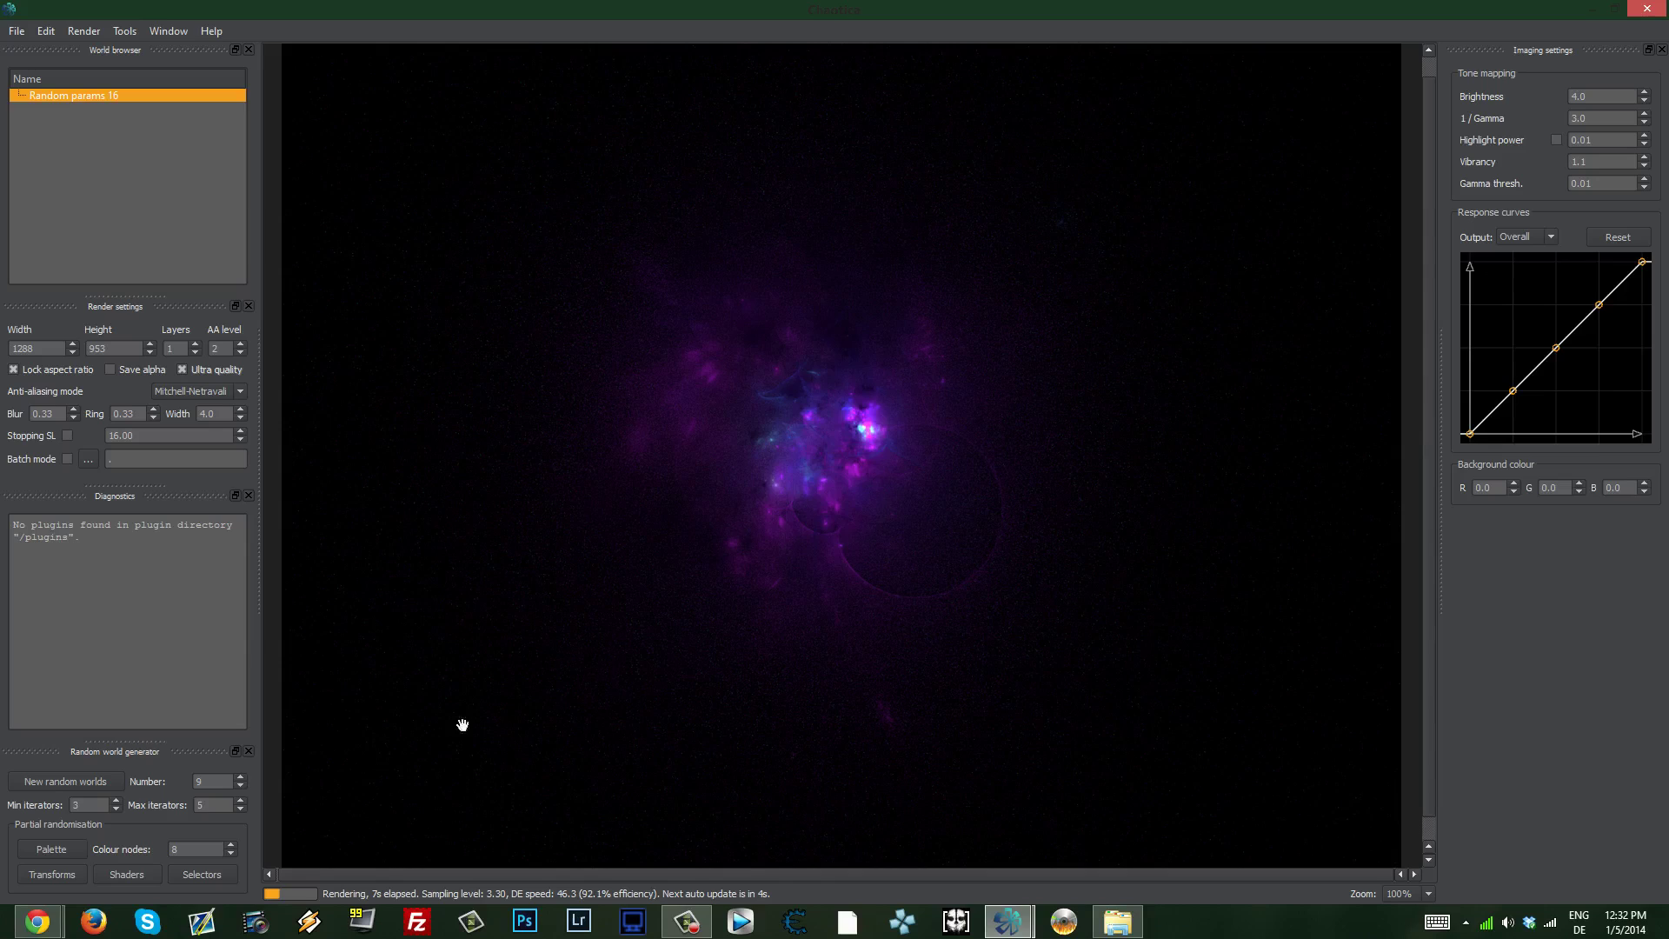
{"action": "left_click", "coordinate": [61, 875]}
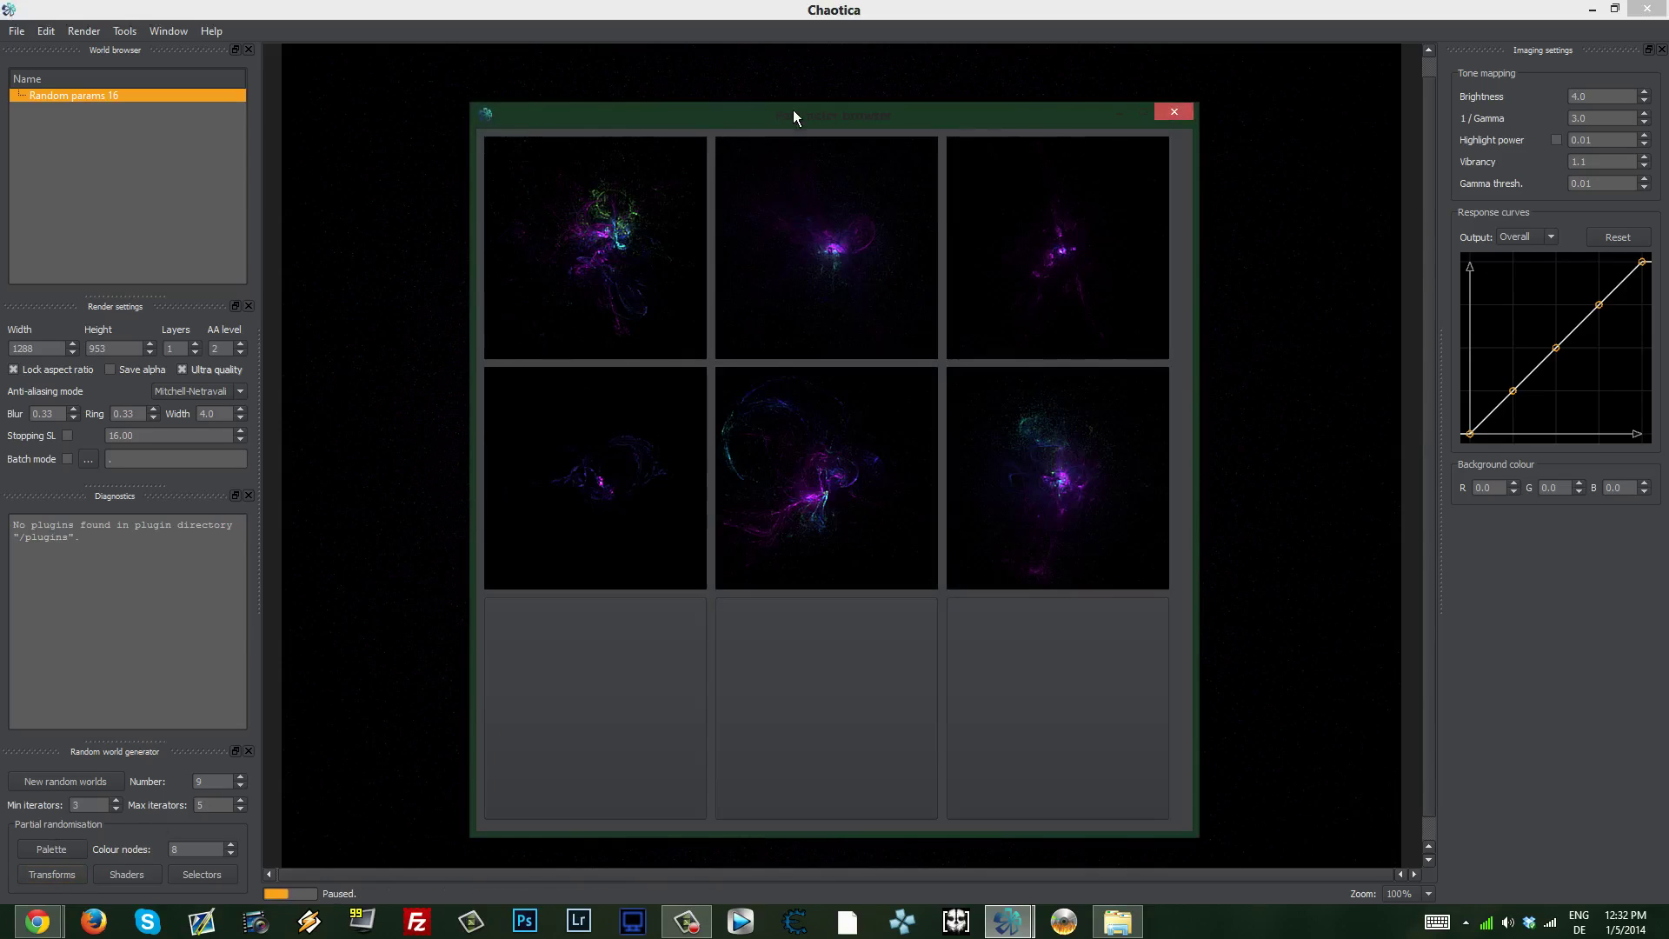
{"action": "left_click_drag", "start_coordinate": [792, 112], "coordinate": [1232, 101]}
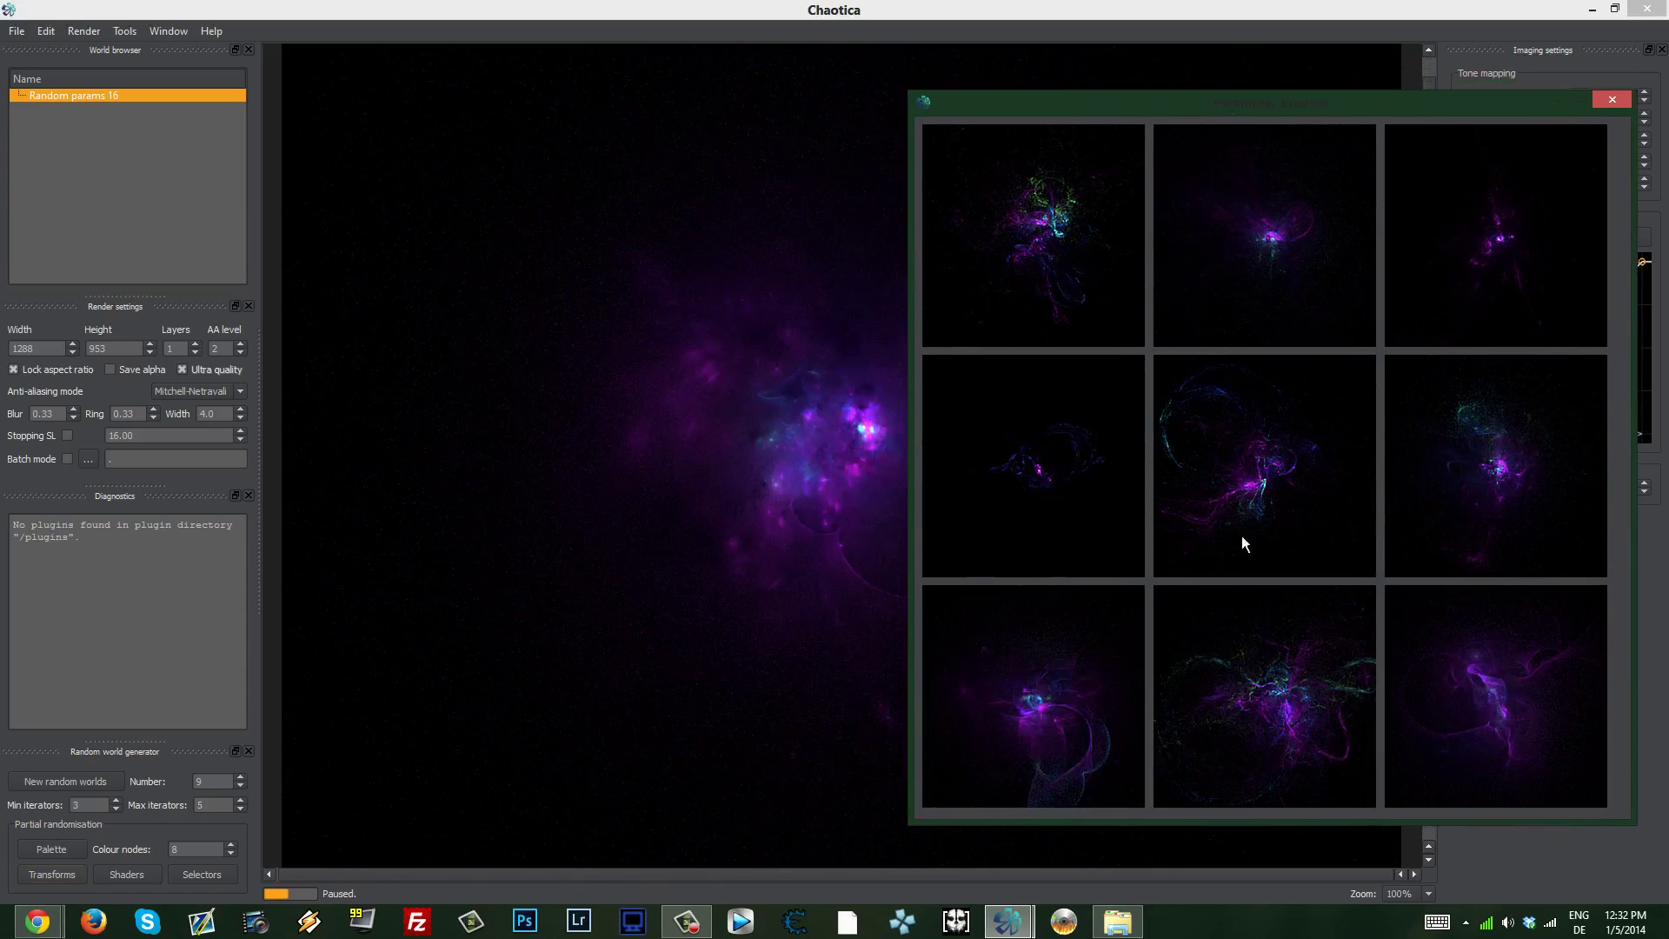
{"action": "left_click", "coordinate": [1509, 690]}
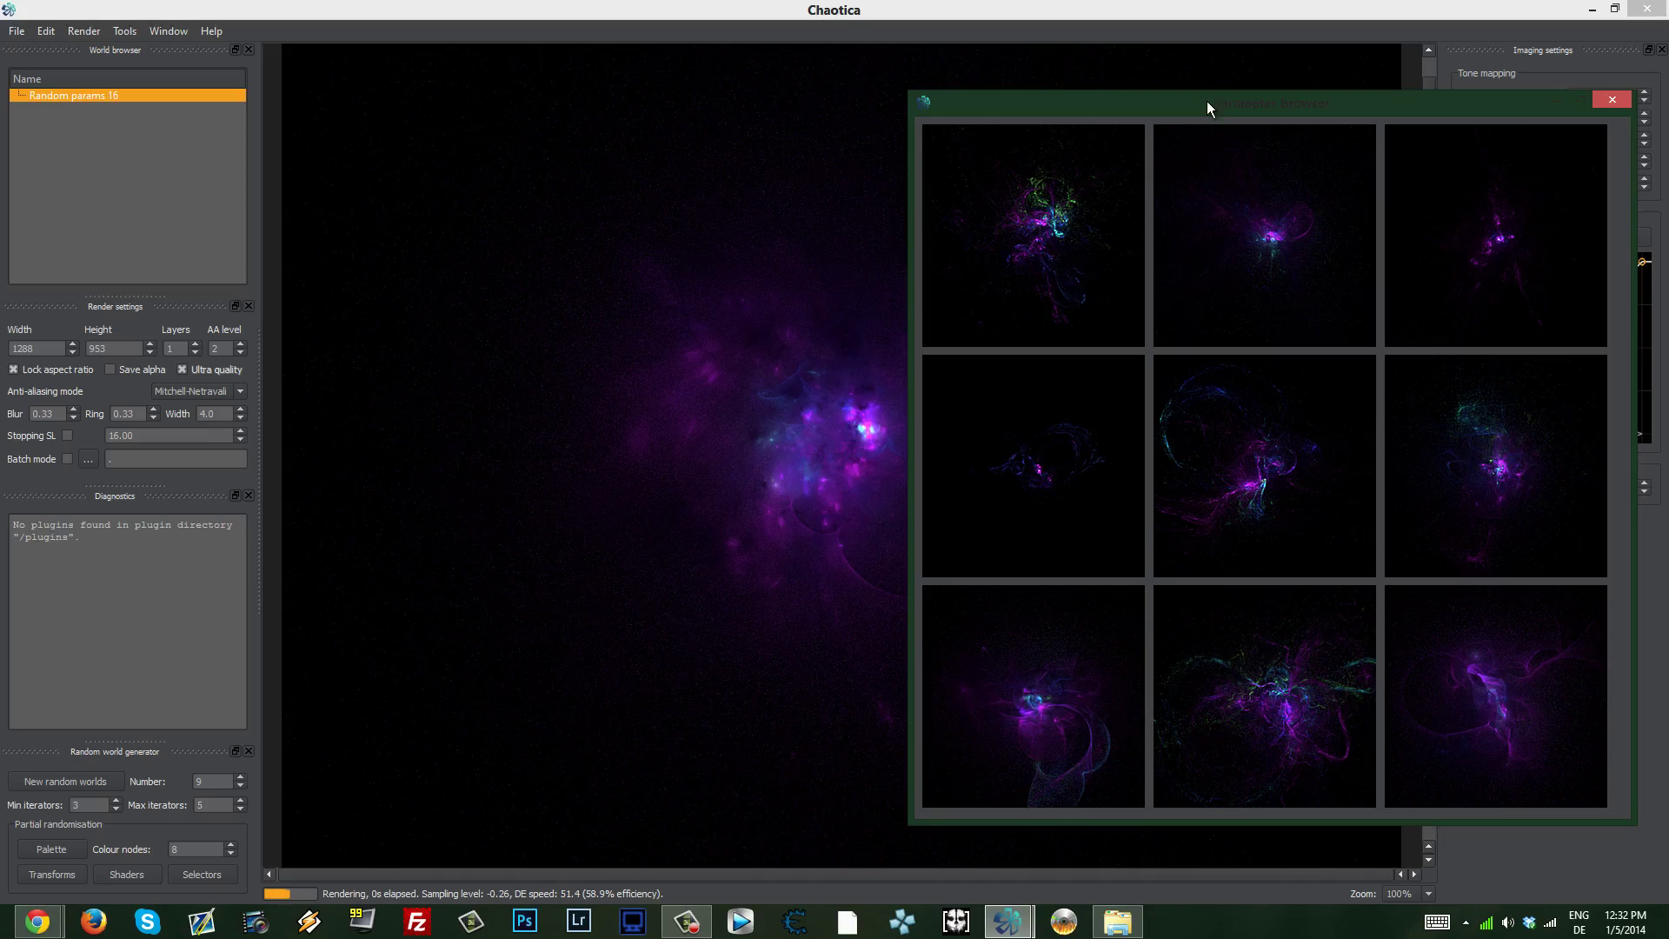
- Load the green, blue and purple web-like transform variant and close the parameter browser
{"action": "left_click_drag", "start_coordinate": [1207, 101], "coordinate": [1316, 101]}
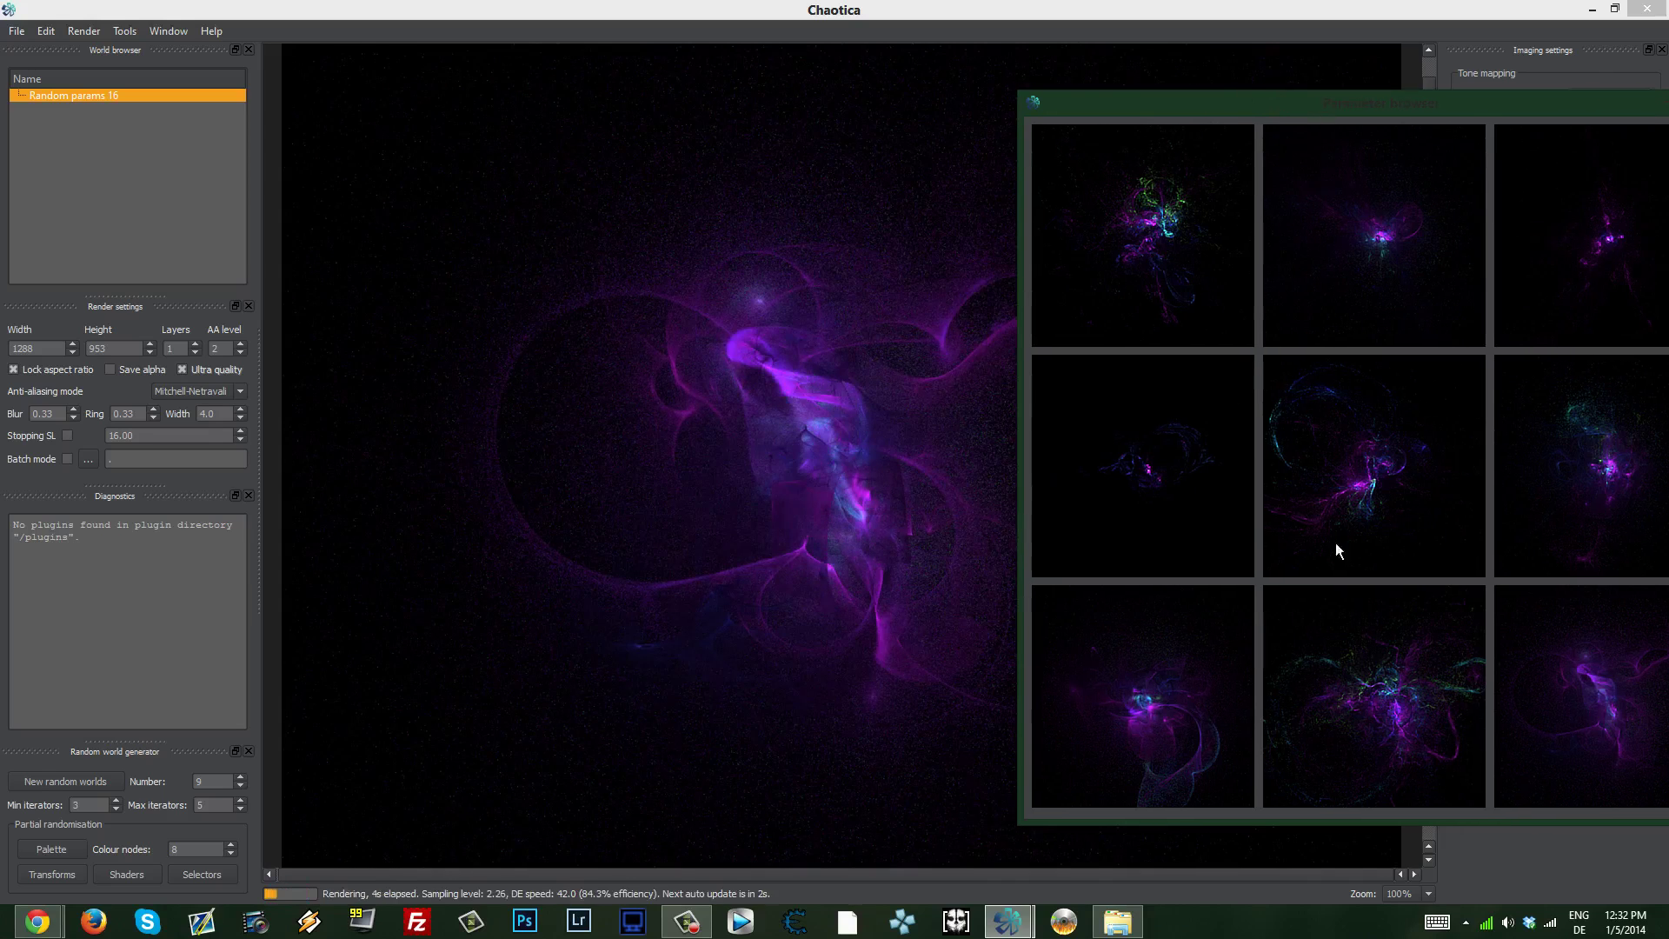
{"action": "left_click", "coordinate": [970, 513]}
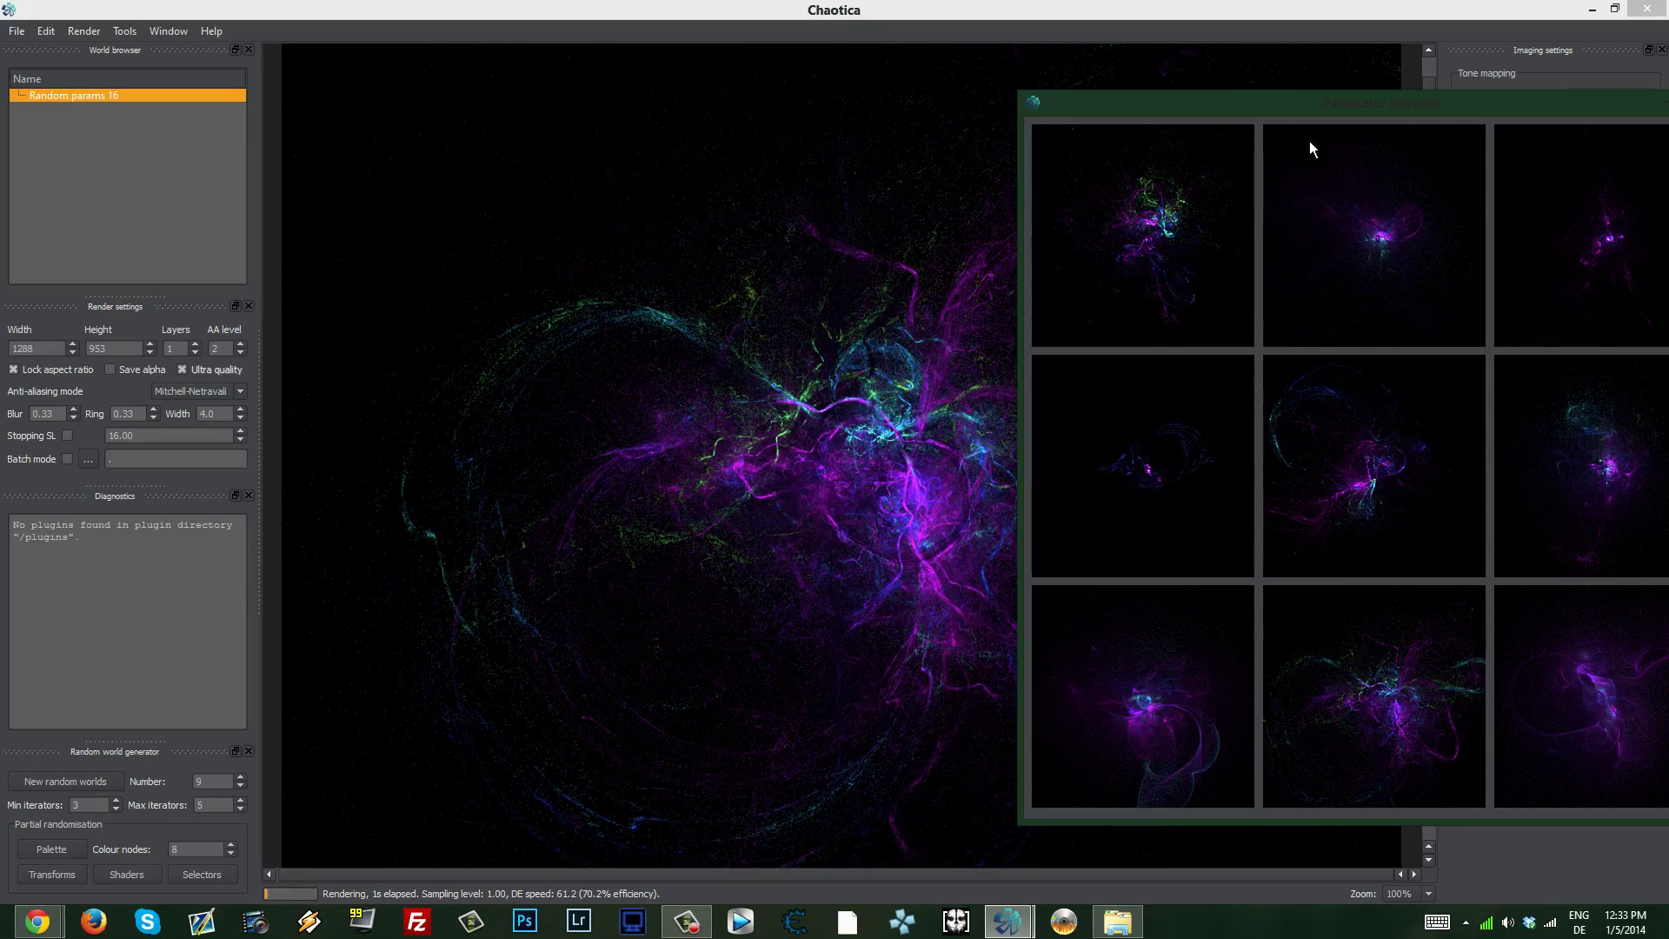
{"action": "left_click_drag", "start_coordinate": [1377, 107], "coordinate": [1089, 83]}
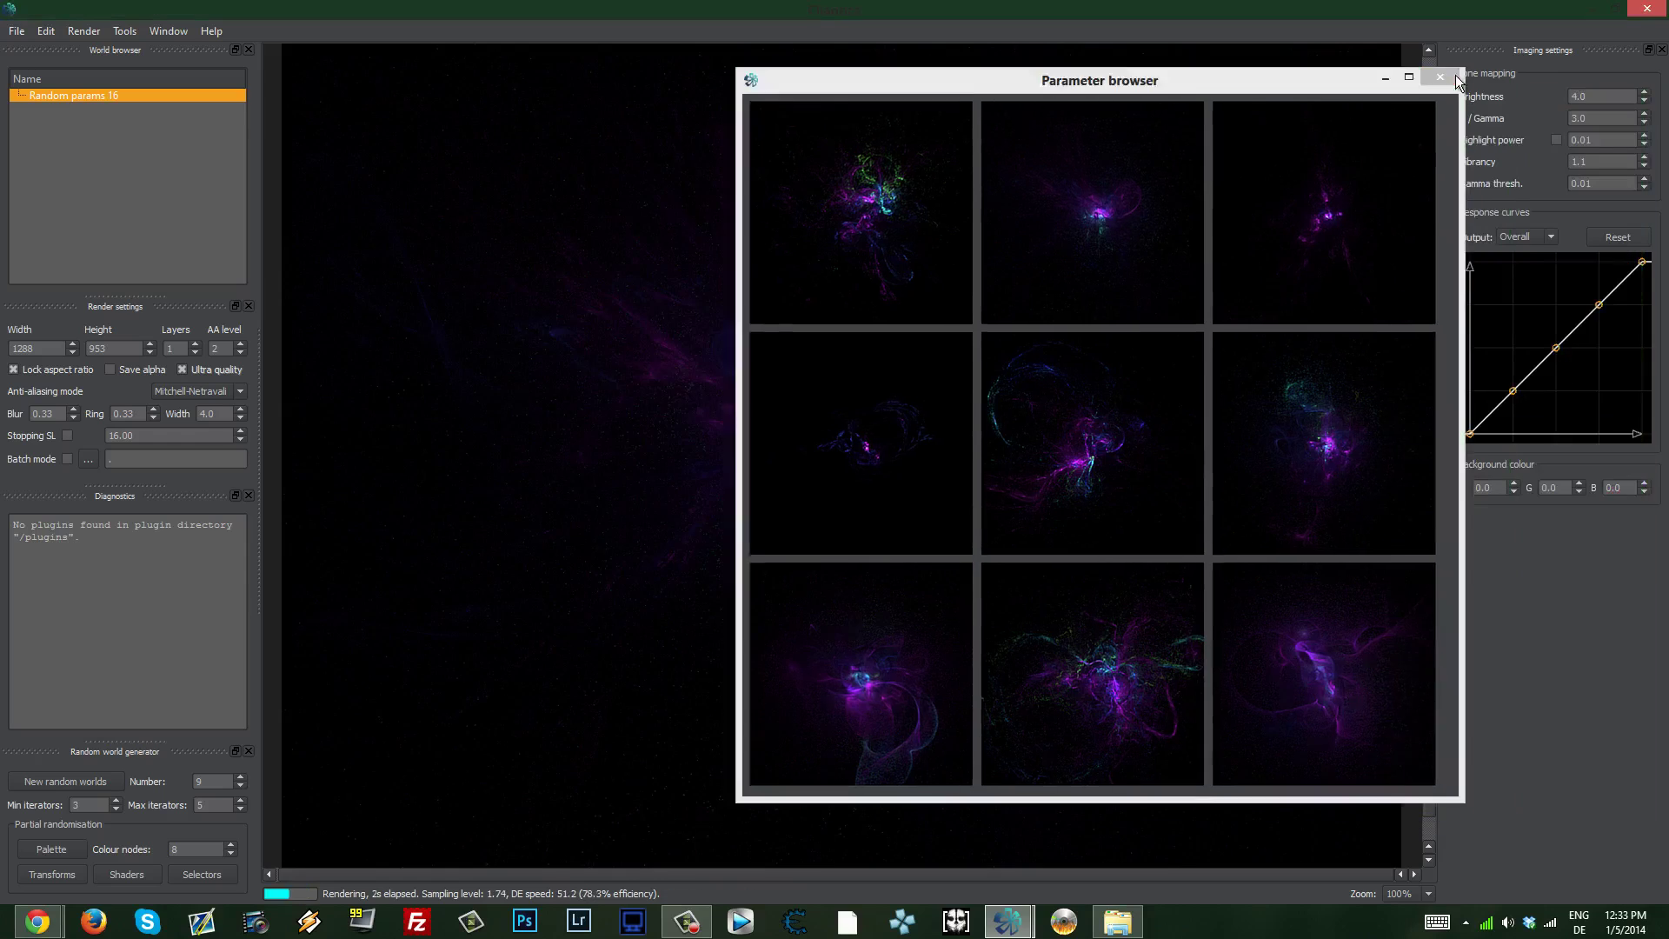
{"action": "left_click", "coordinate": [1448, 76]}
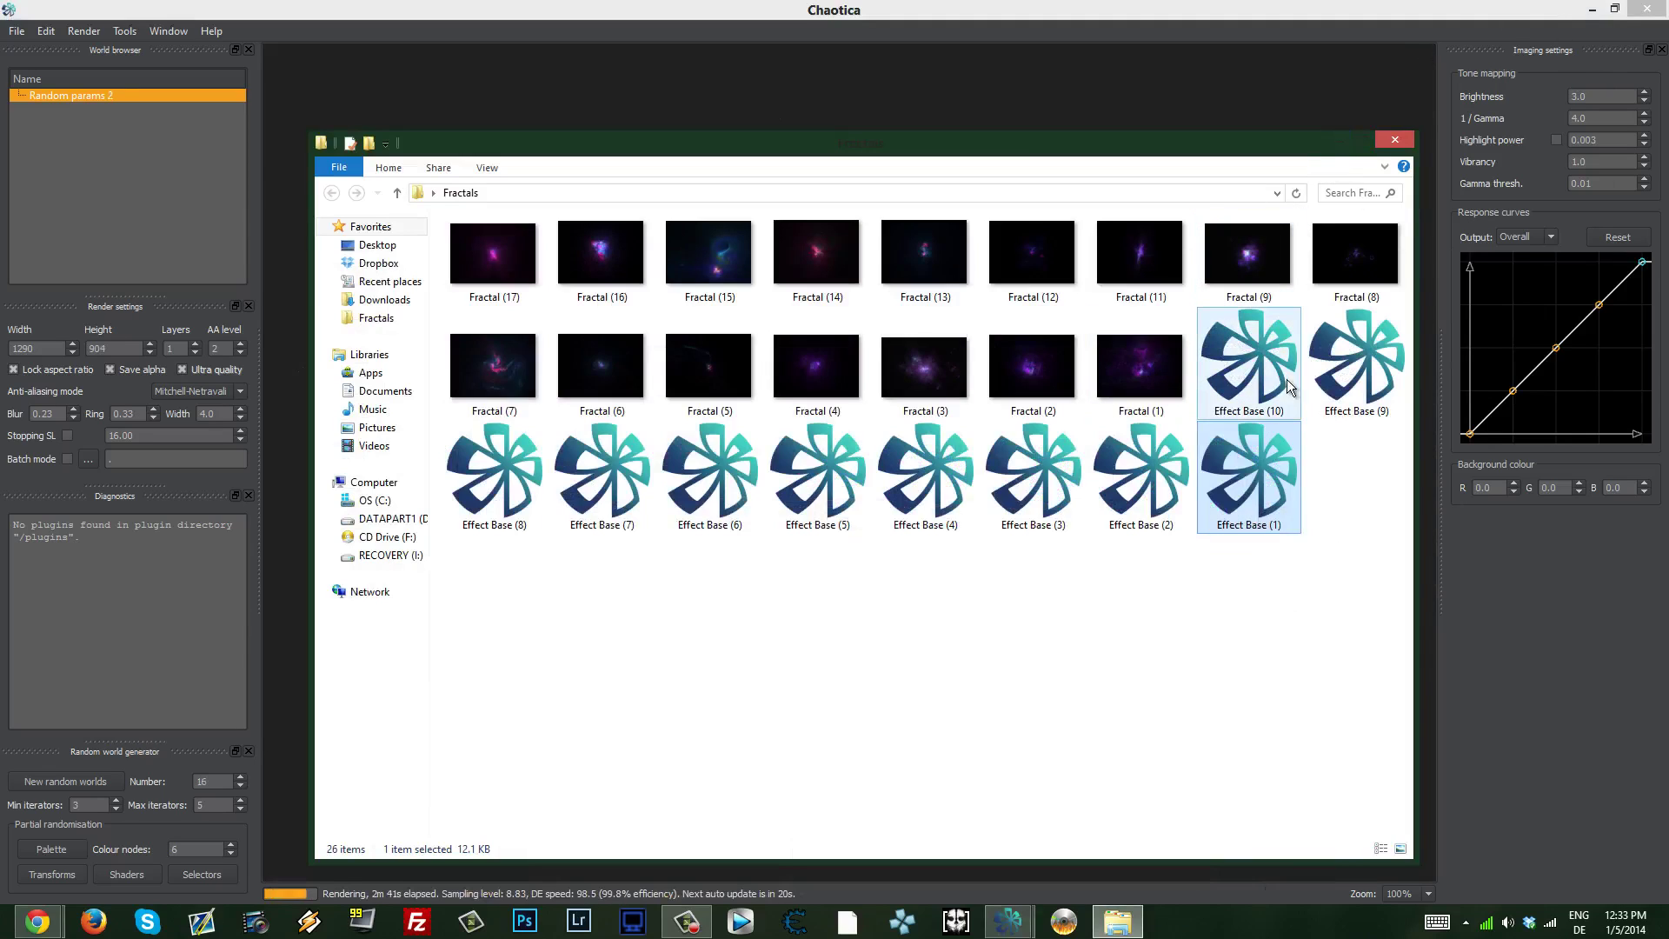
- Check the file type in the properties of the Effect Base (1) file, and close them
{"action": "right_click", "coordinate": [1253, 473]}
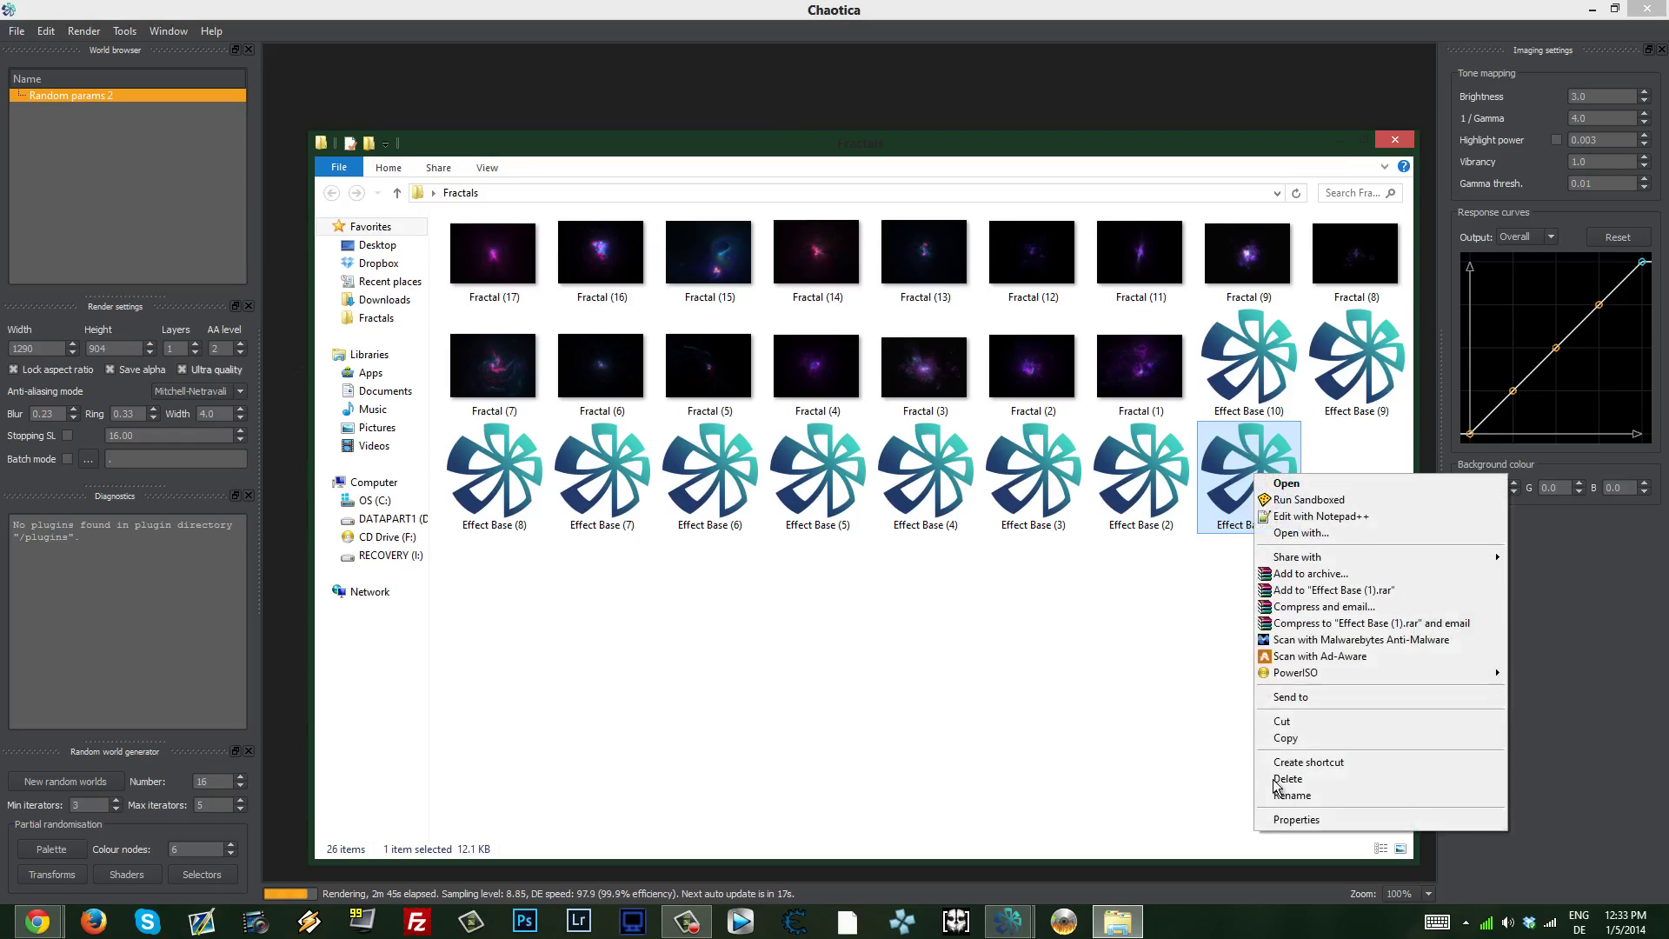
{"action": "left_click", "coordinate": [1323, 817]}
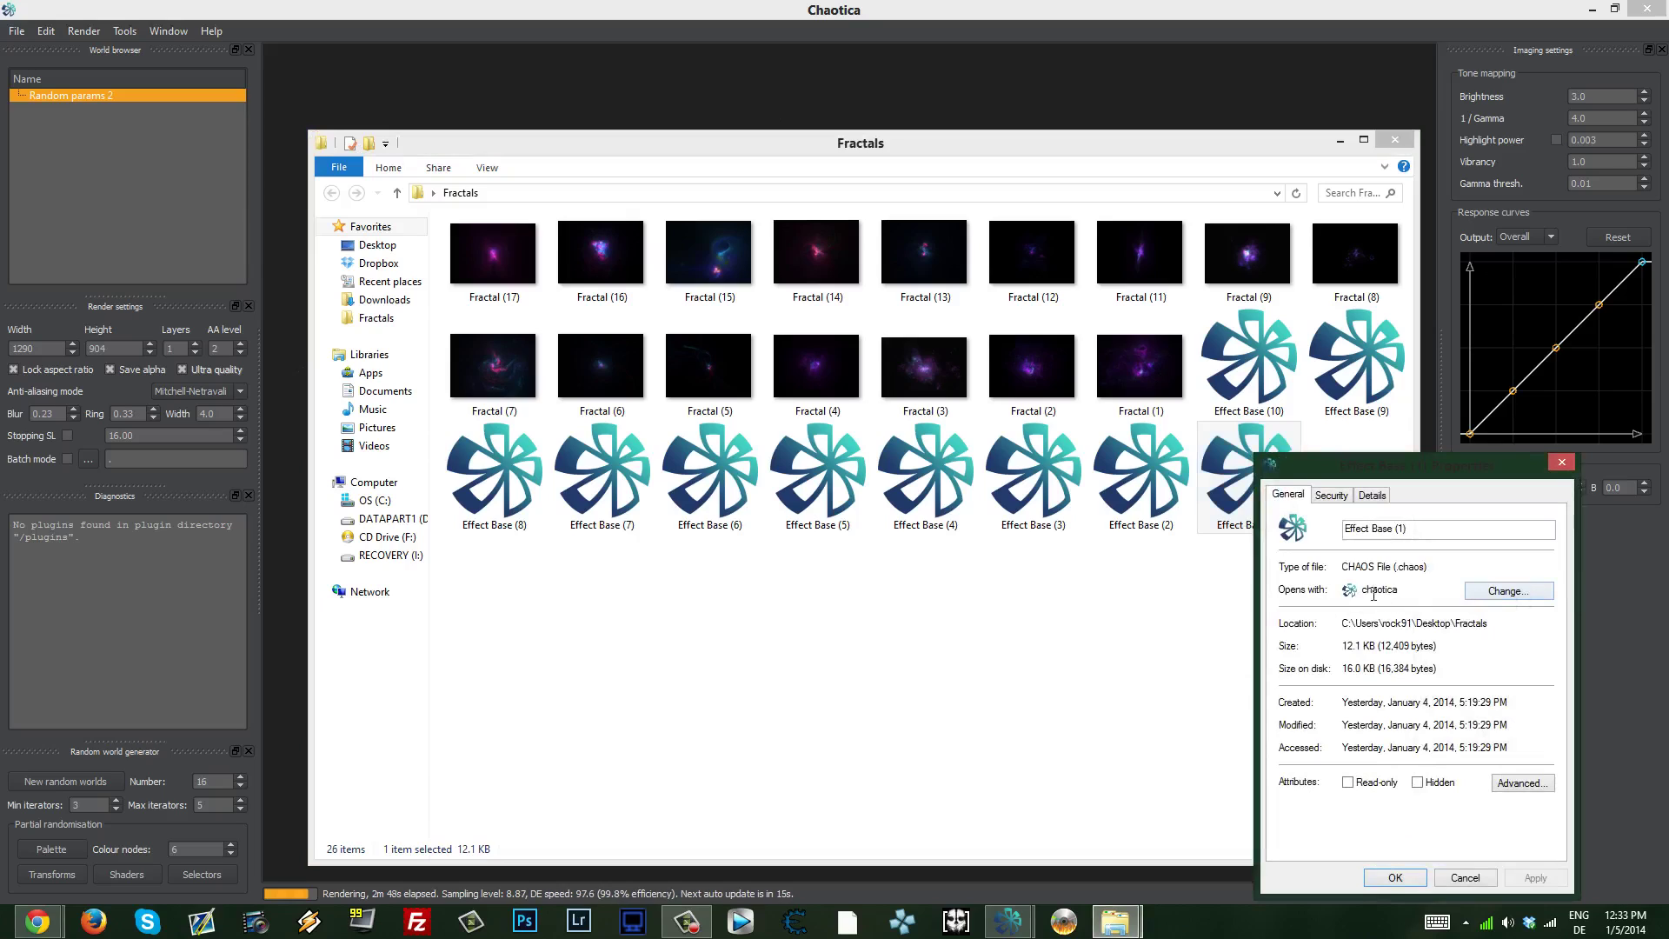
{"action": "left_click", "coordinate": [1561, 464]}
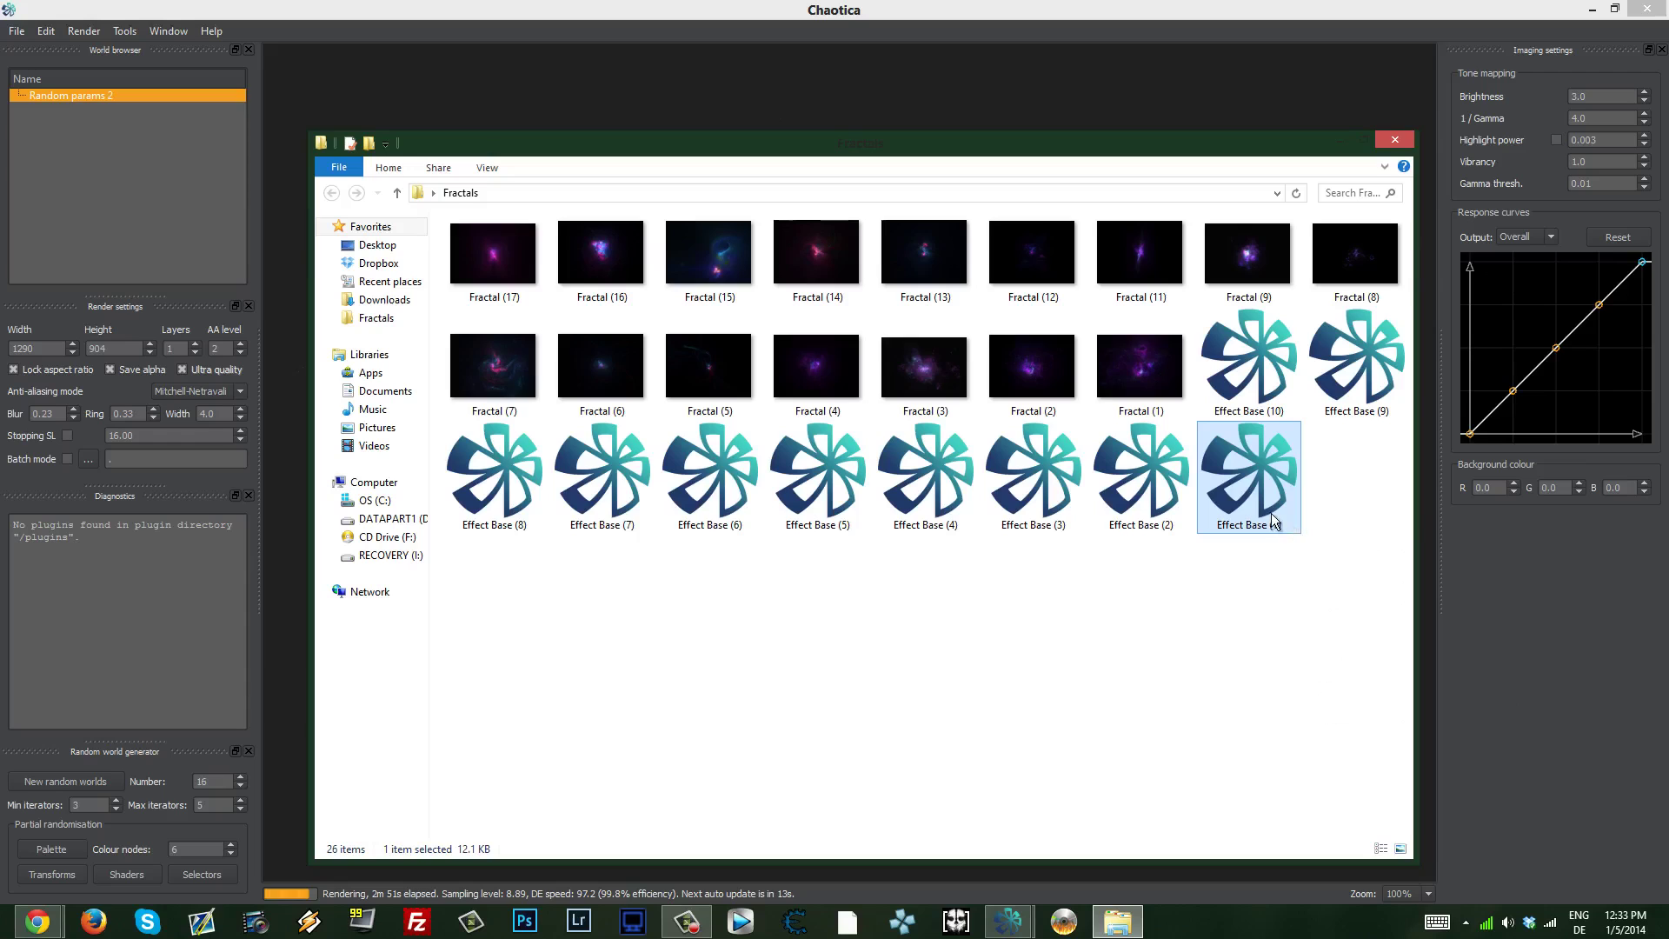
{"action": "left_click", "coordinate": [16, 31]}
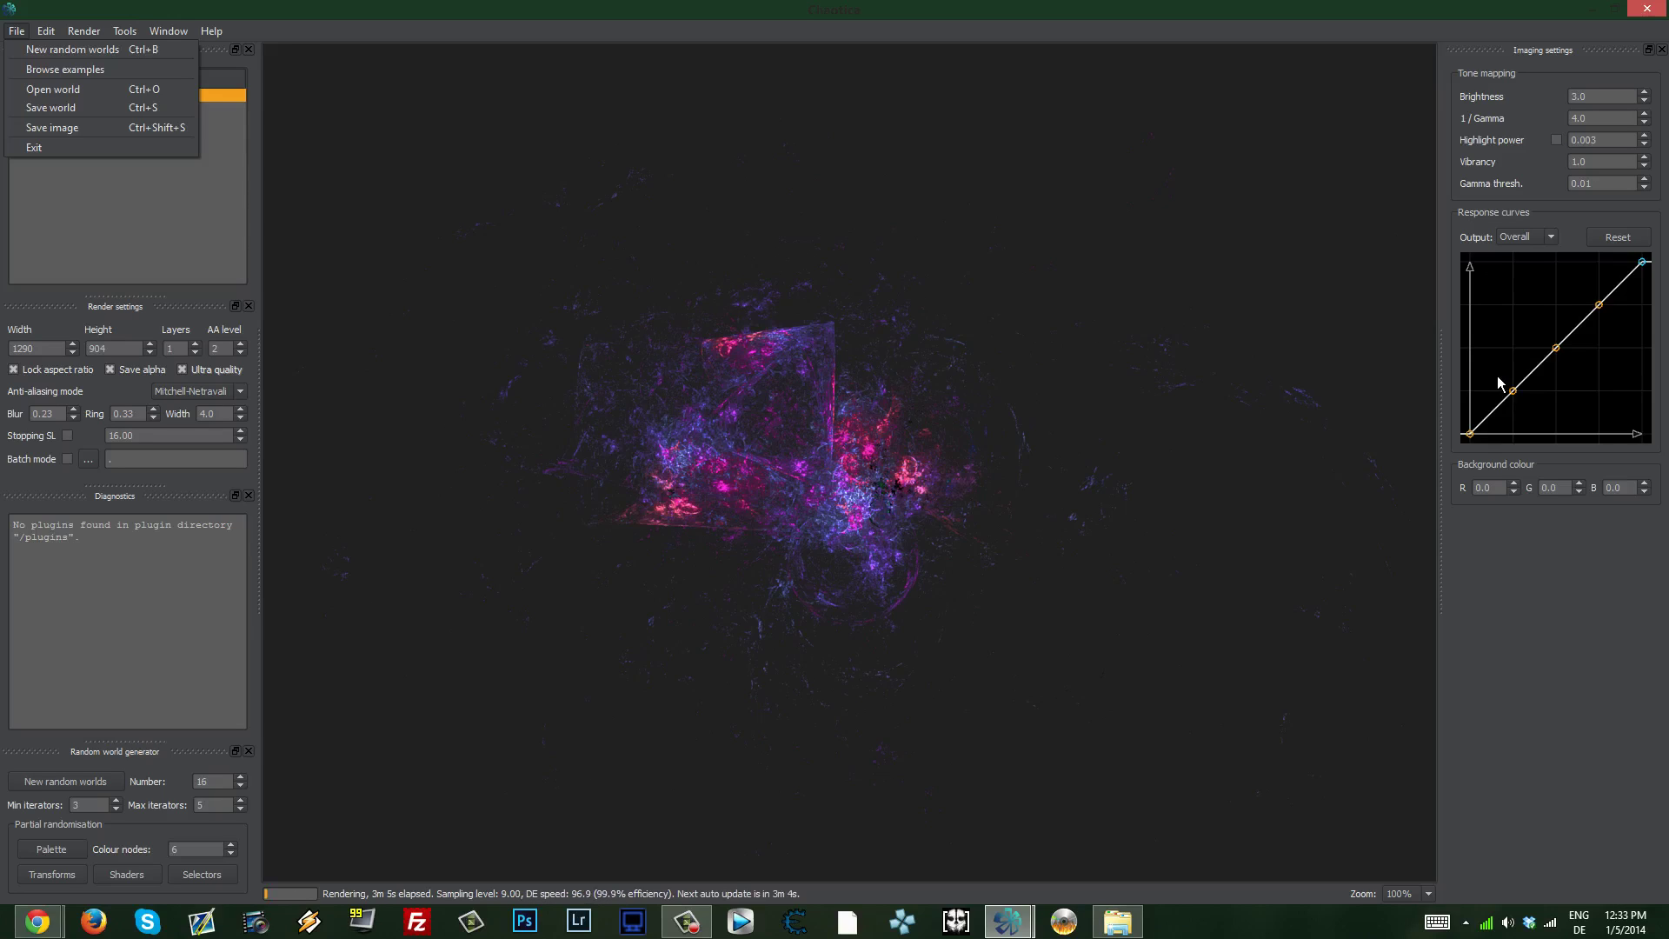
{"action": "left_click", "coordinate": [1541, 522]}
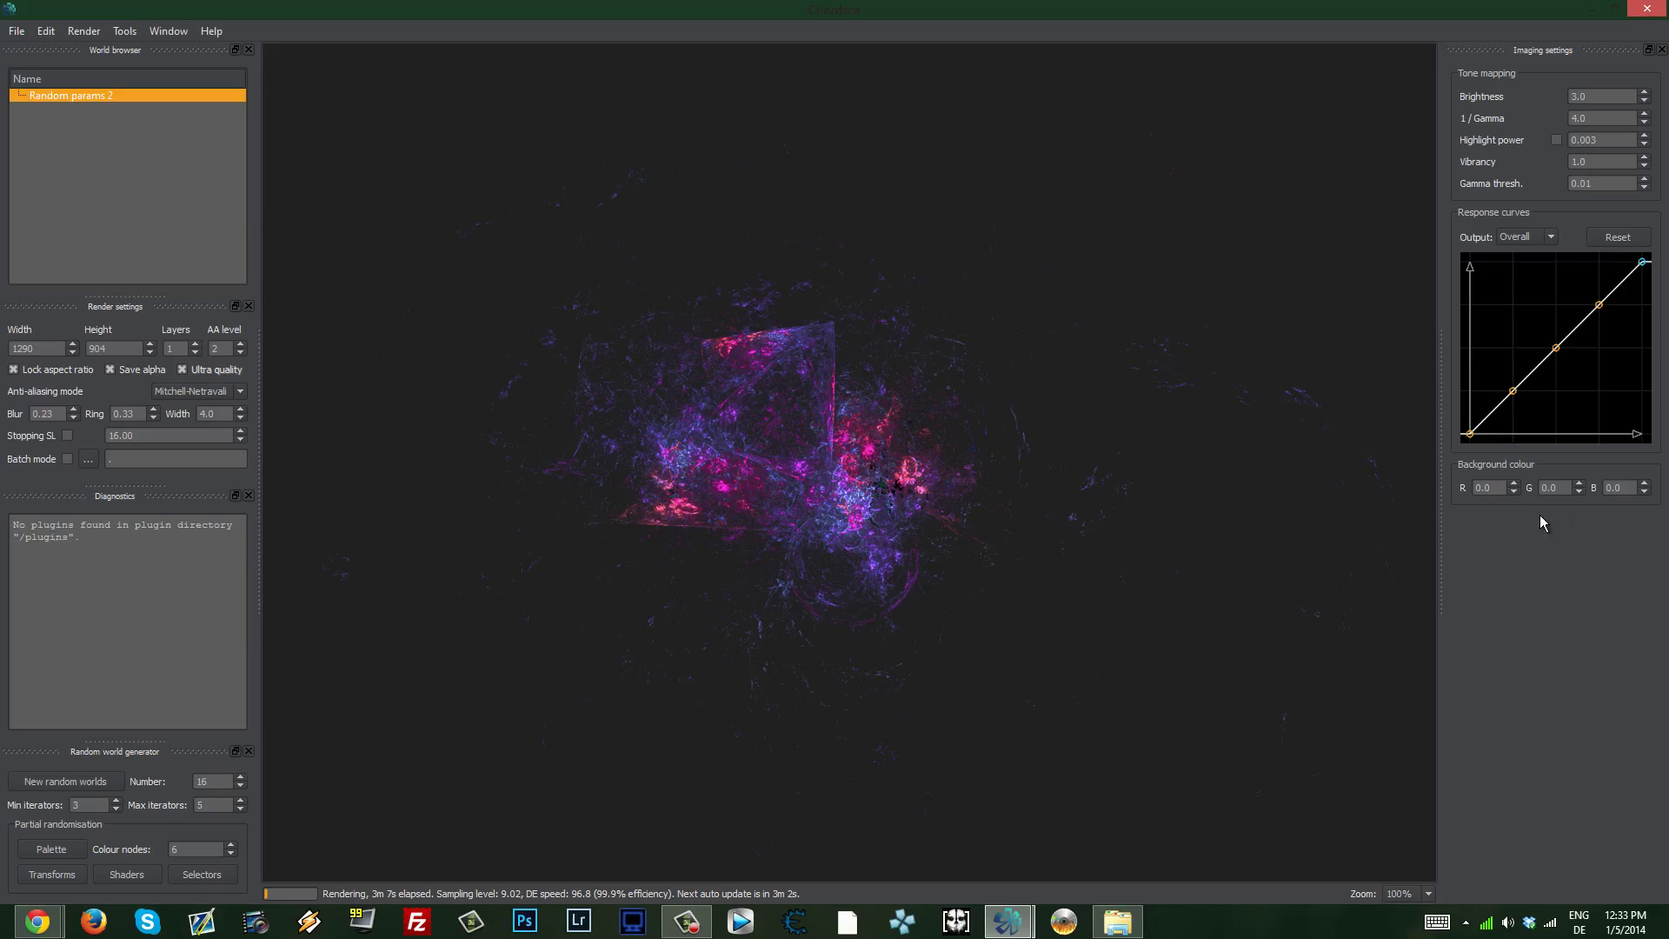